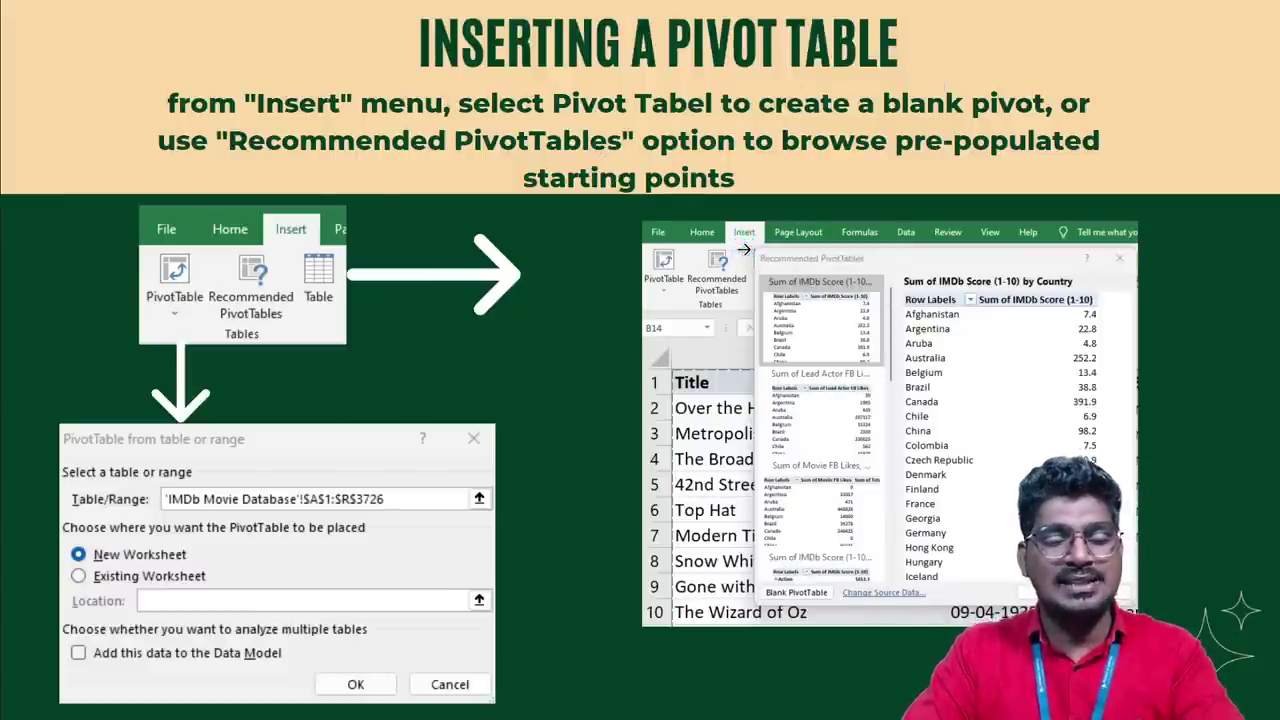
Step: Switch to the IMDb movie workbook in Excel and start a PivotTable from its table range
key("super")
key("alt+Tab")
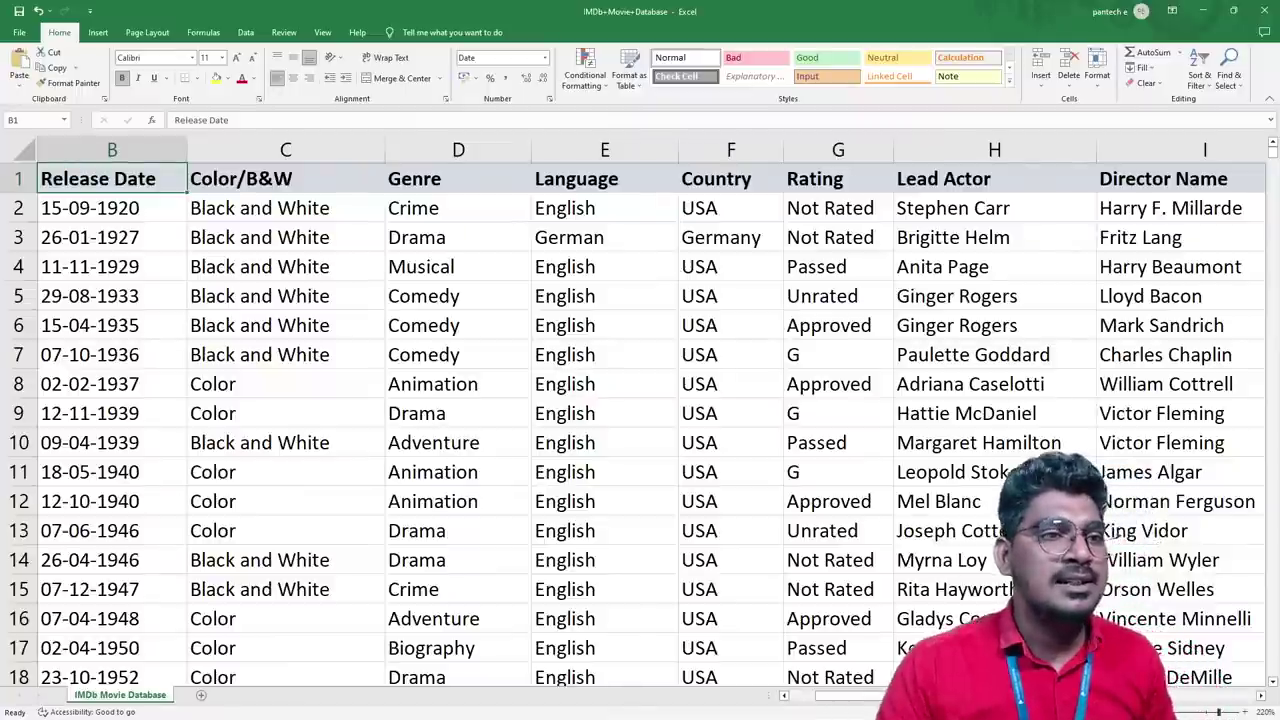
left_click(99, 34)
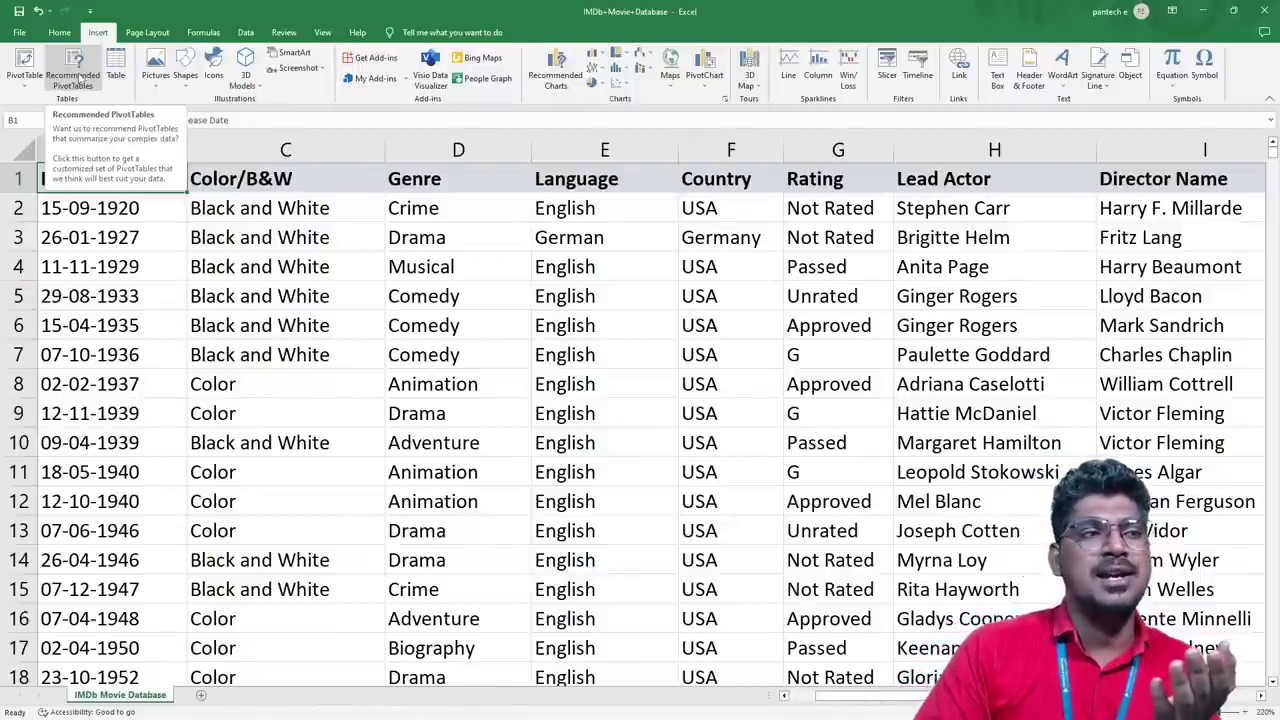
left_click(22, 79)
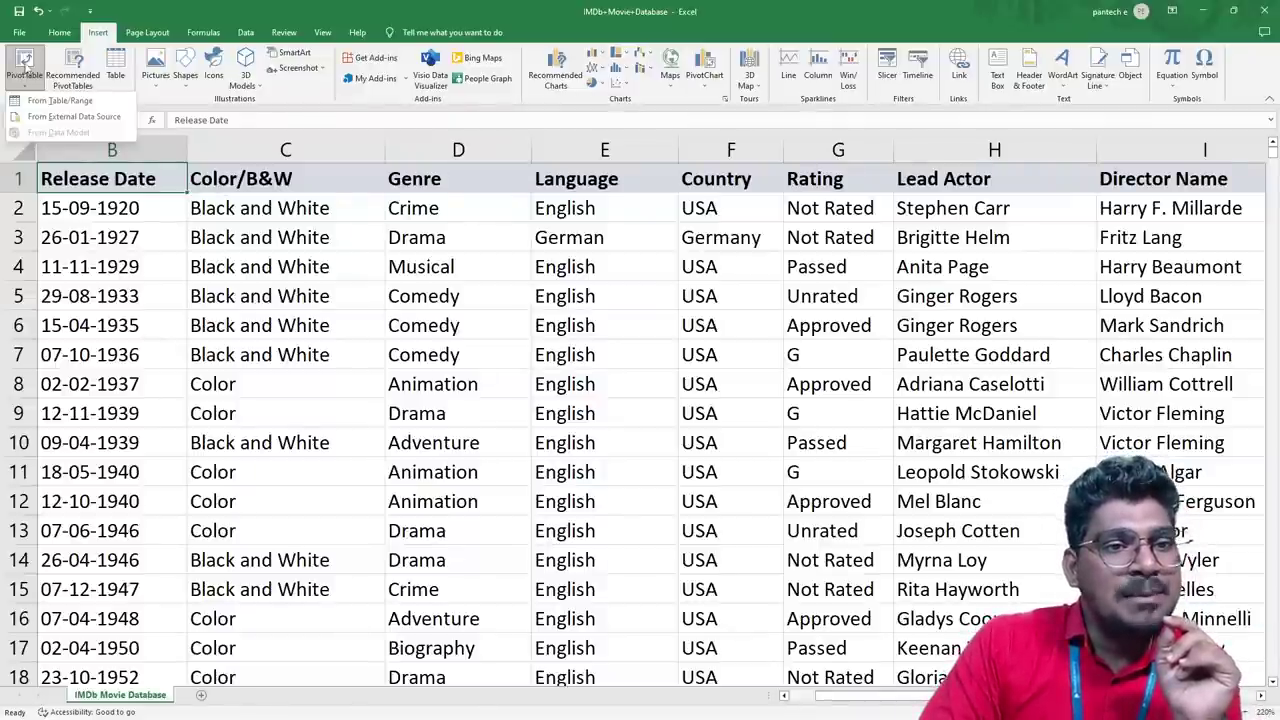
left_click(60, 101)
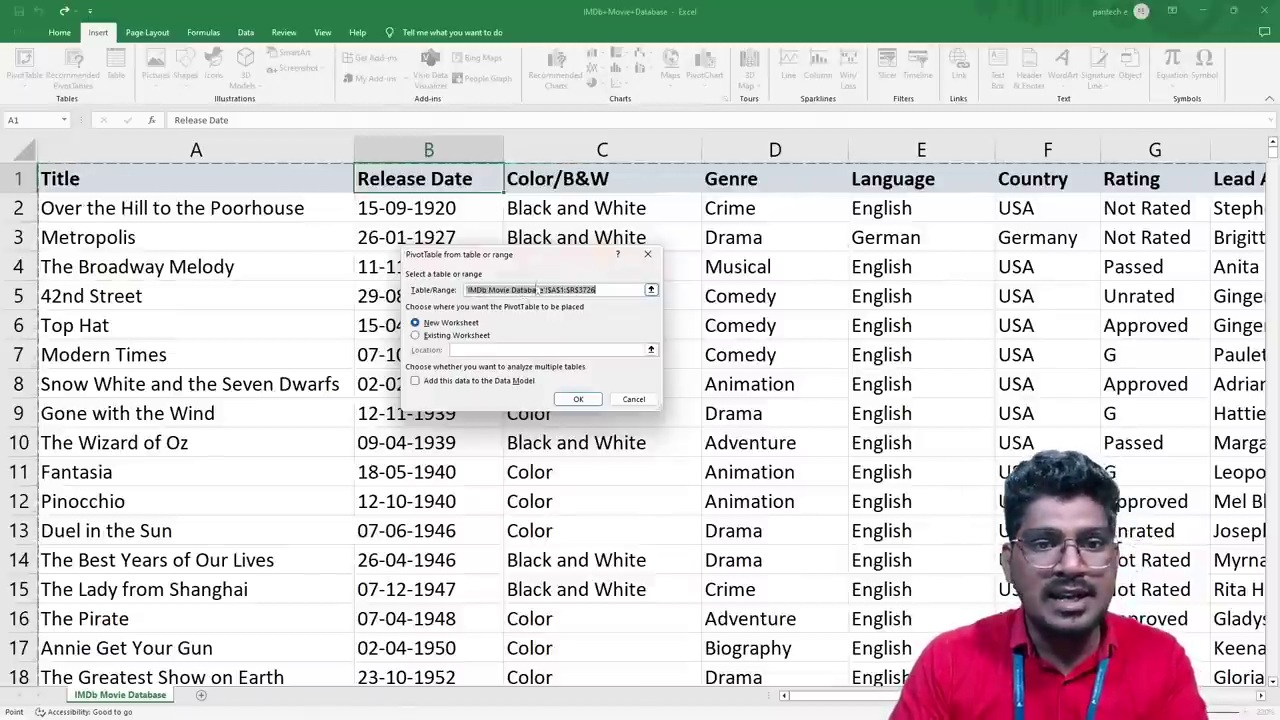
Step: Check the extent of the source range A1:R3726 and create the blank PivotTable on a new worksheet
scroll(102, 288, "down", 2)
scroll(102, 288, "down", 7)
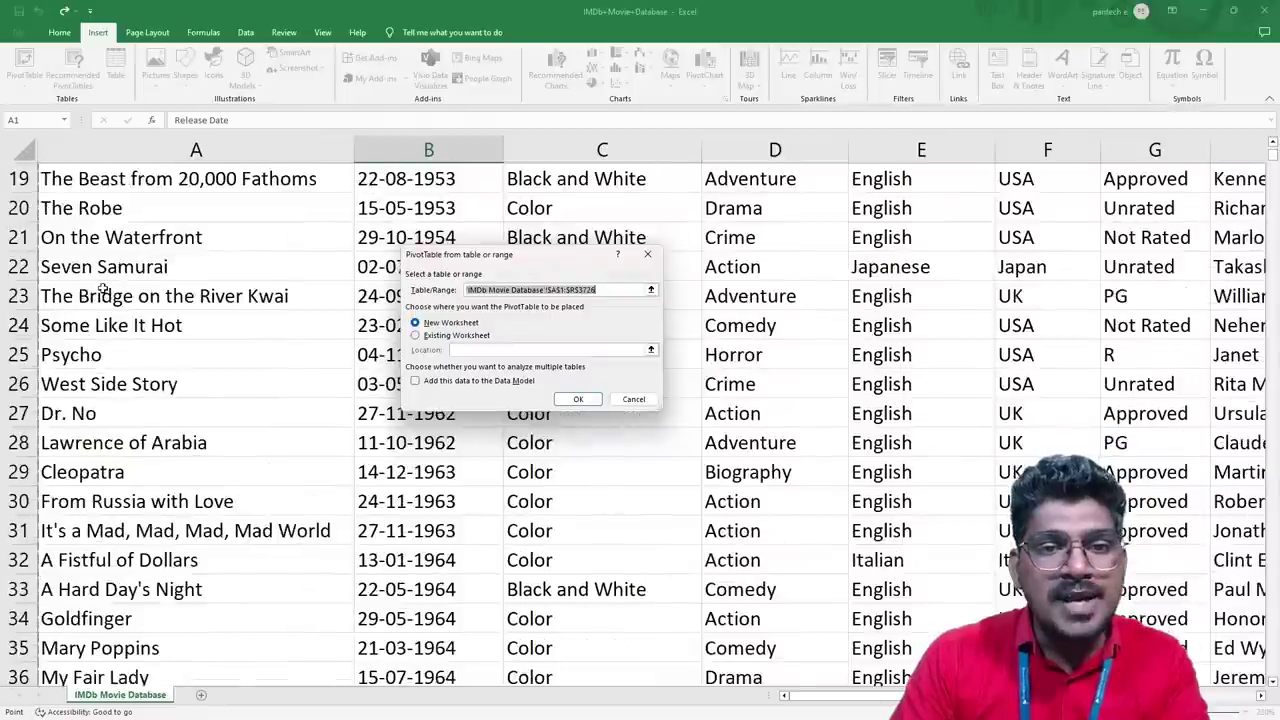
scroll(72, 178, "up", 9)
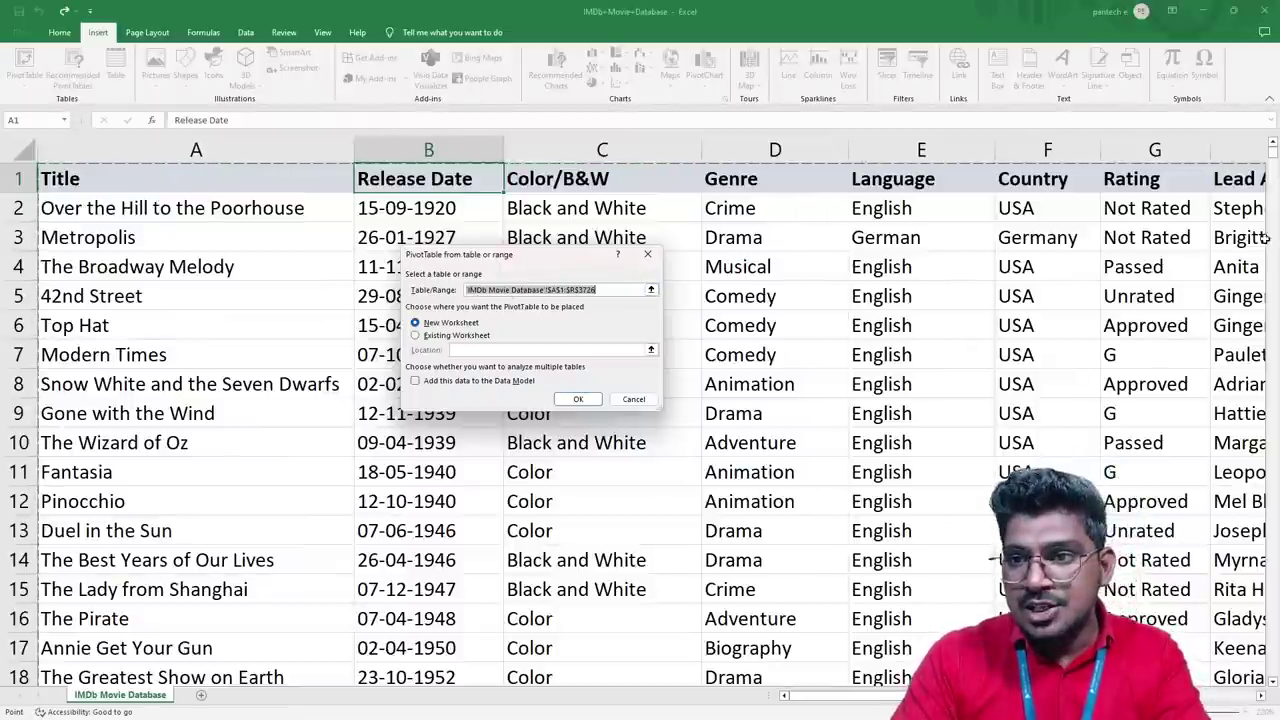
left_click_drag(1272, 152, 1272, 677)
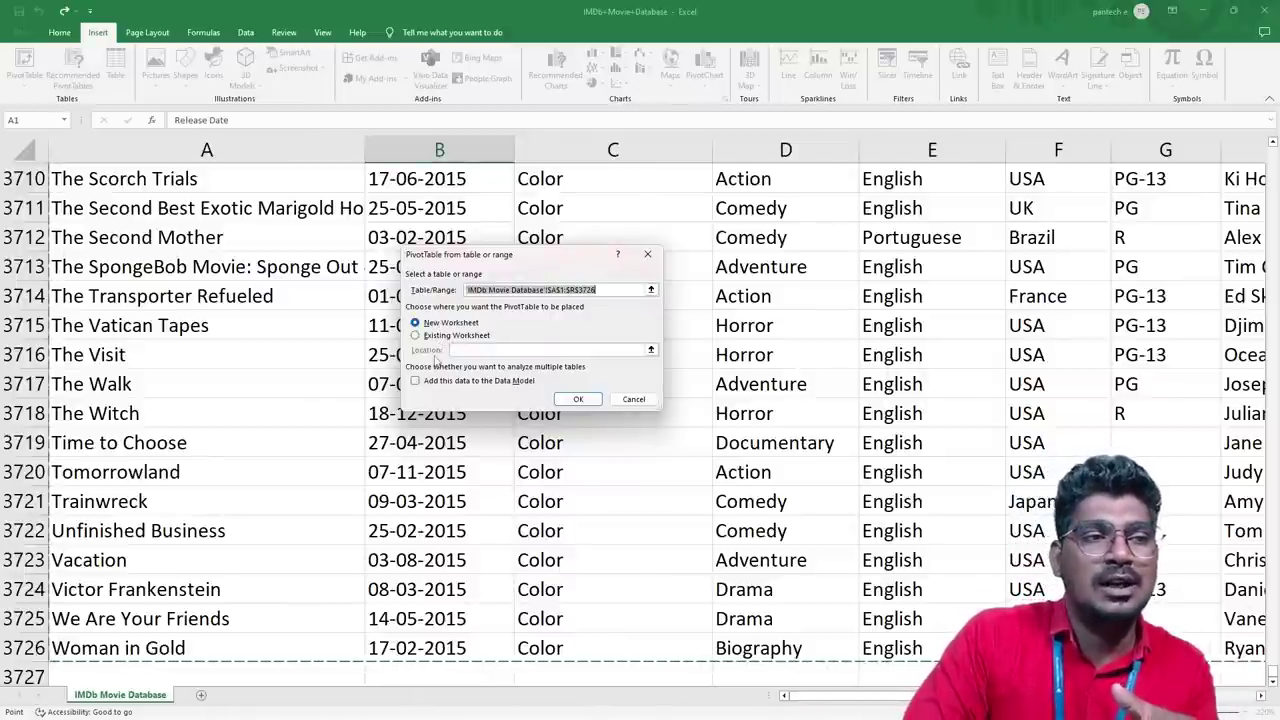
left_click(578, 400)
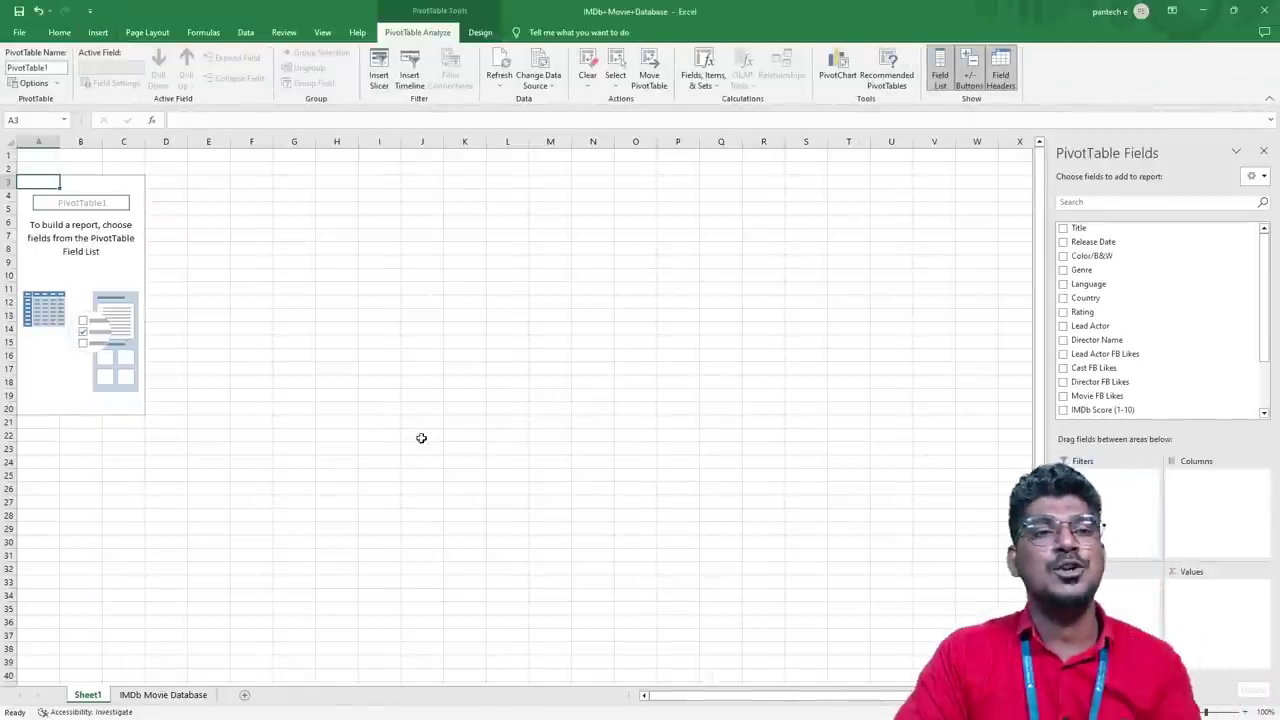
scroll(361, 435, "up", 7, "ctrl")
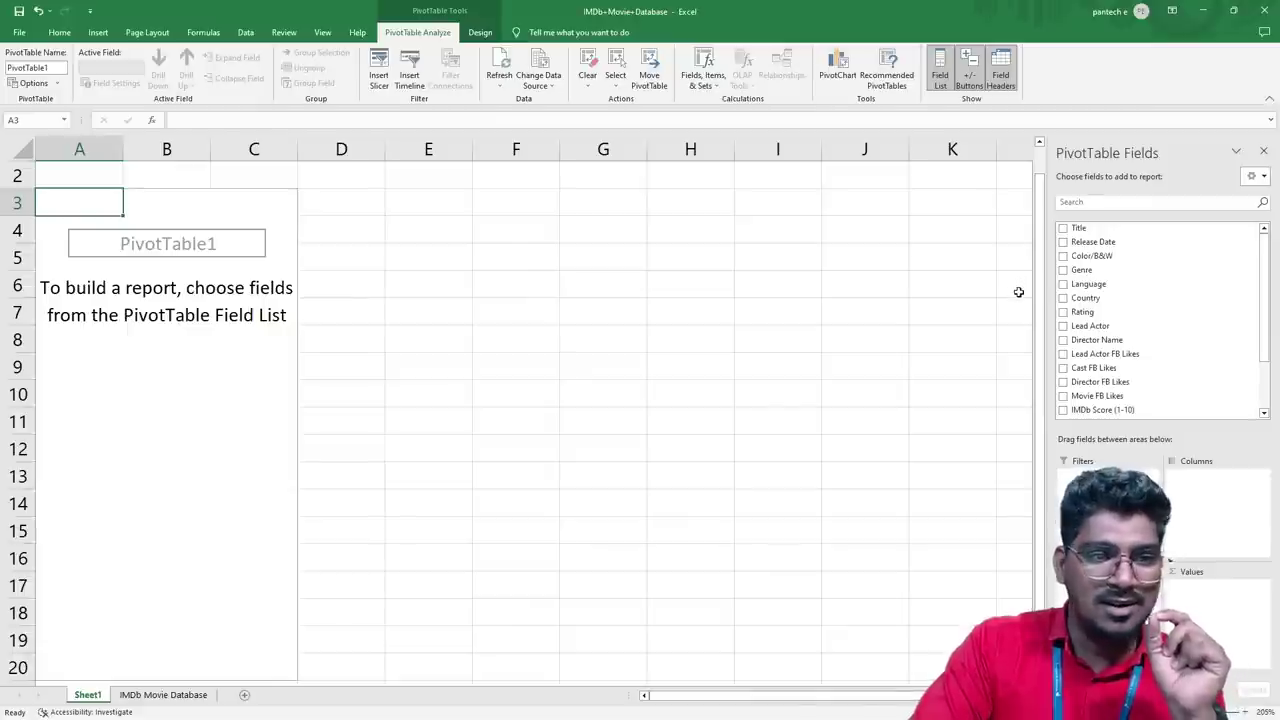
scroll(1120, 330, "down", 2)
scroll(1120, 330, "down", 1)
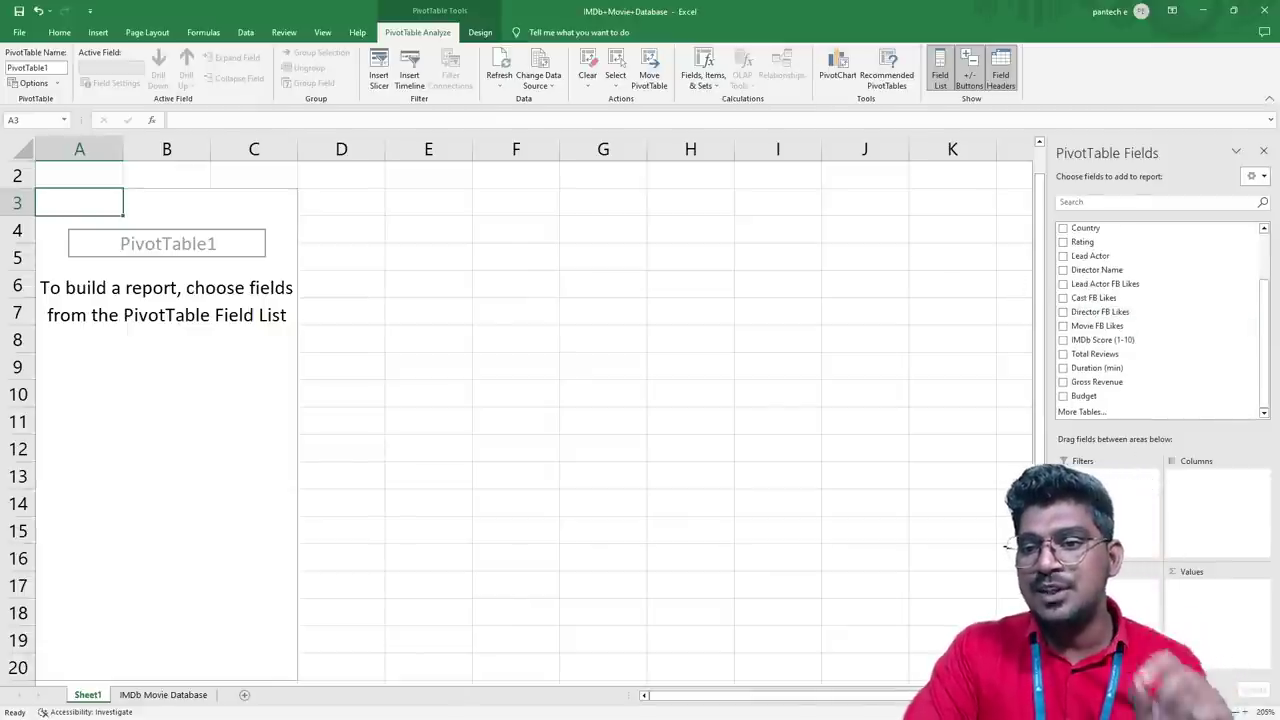
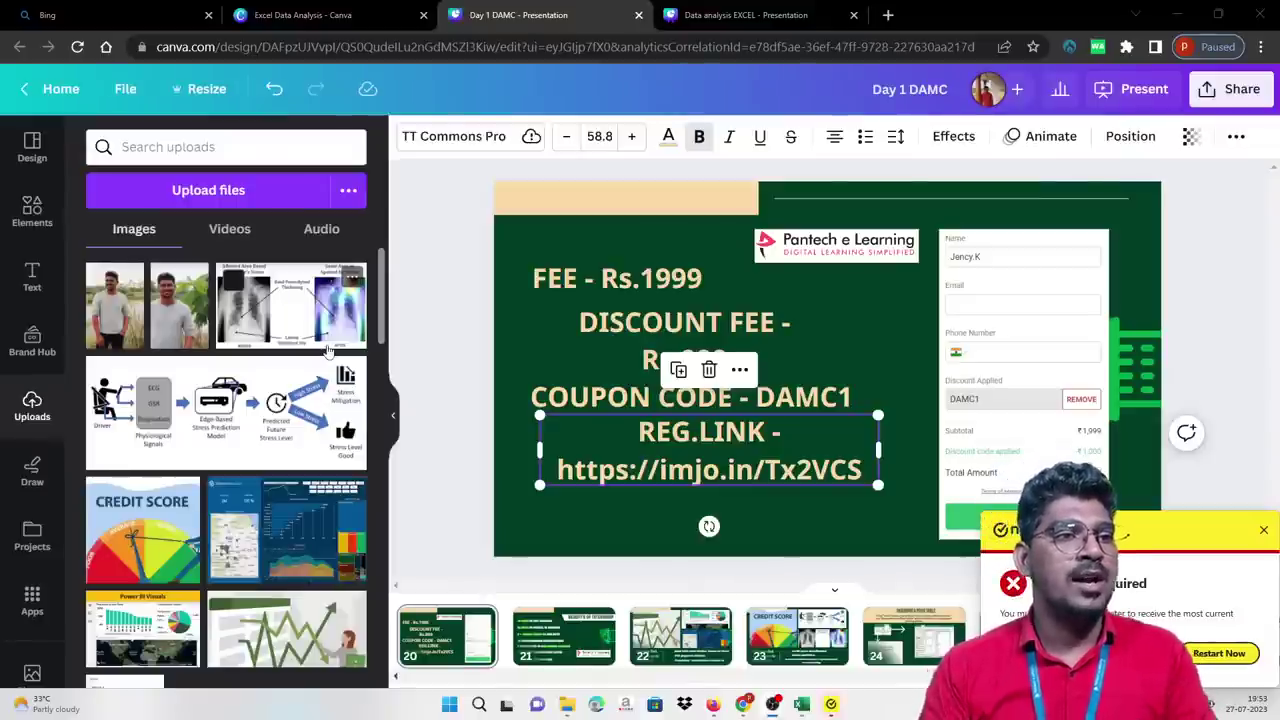
Step: Dismiss the notification over the Day 1 DAMC deck in Canva and present the deck full screen from page 23
left_click(1264, 531)
scroll(950, 560, "down", 1)
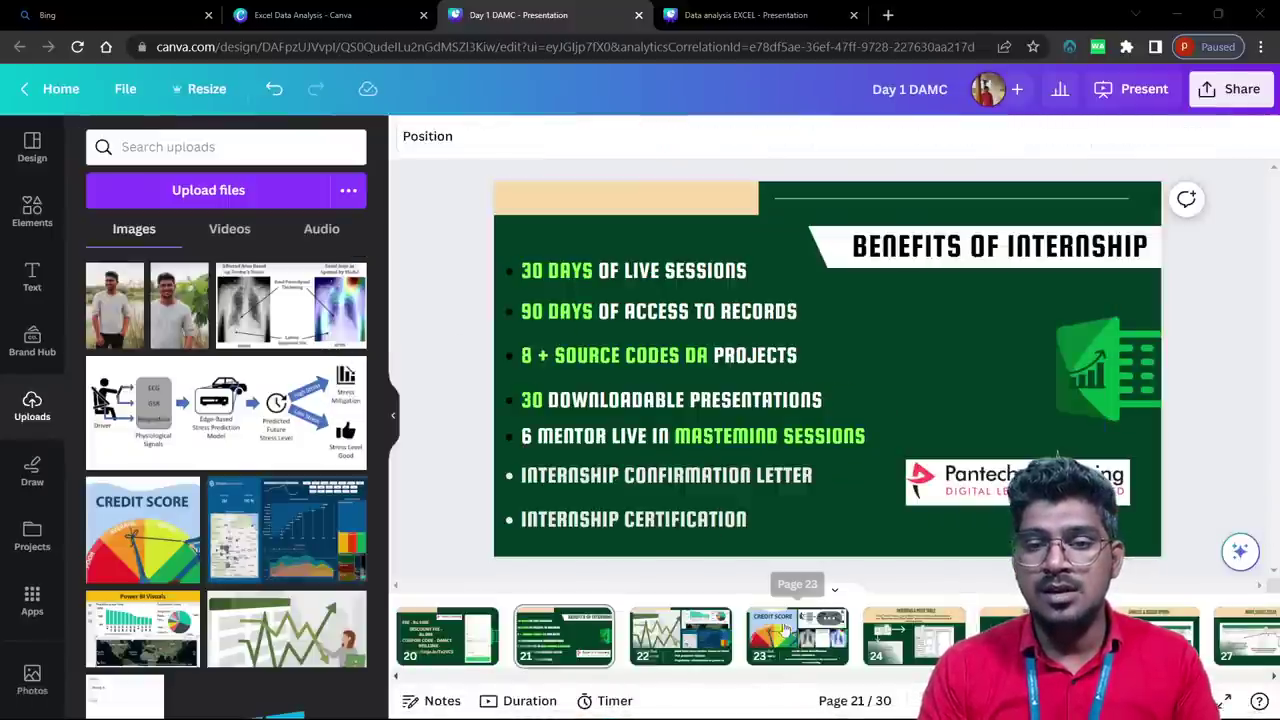
scroll(758, 455, "down", 1)
scroll(759, 471, "up", 1)
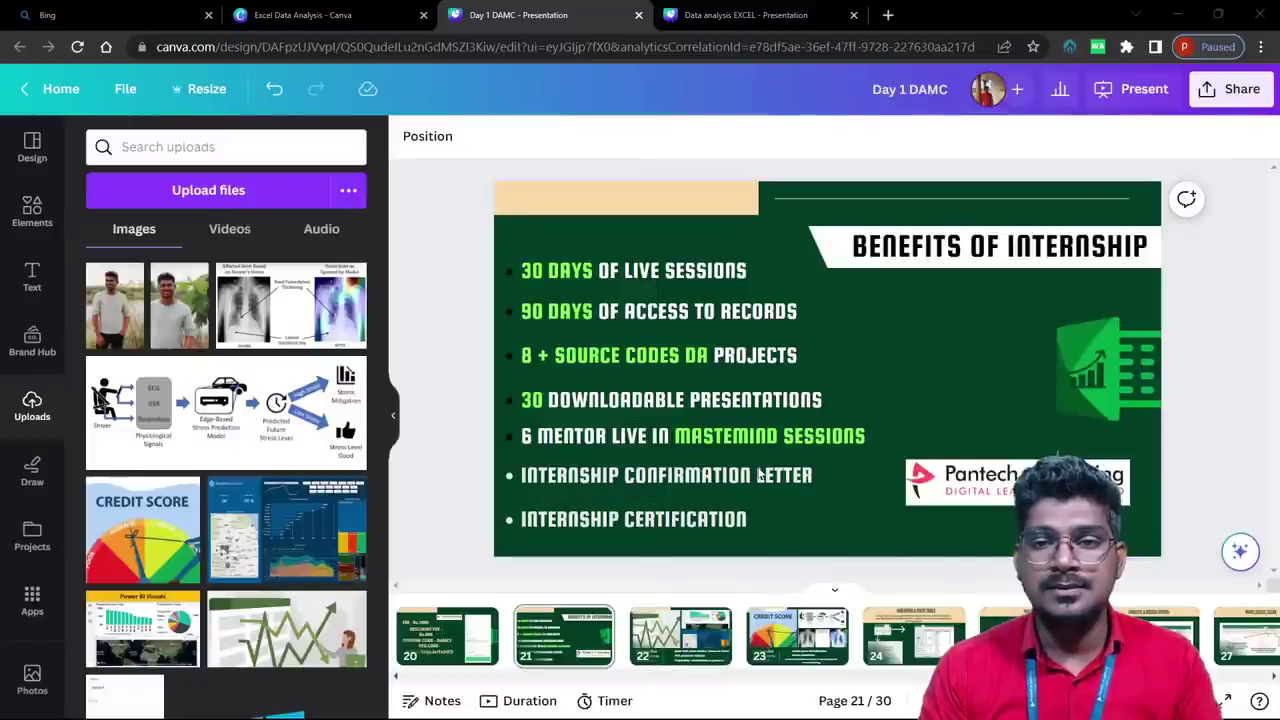
scroll(759, 475, "down", 1)
left_click(825, 625)
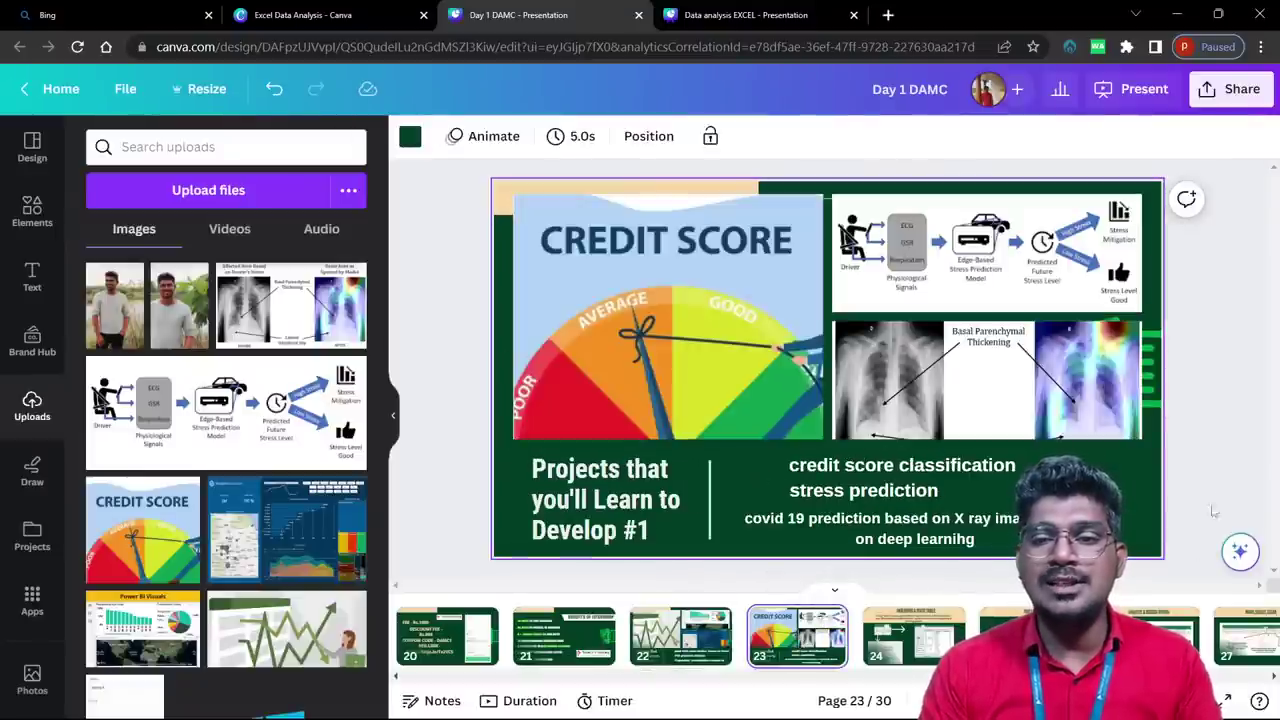
key("ctrl+alt+p")
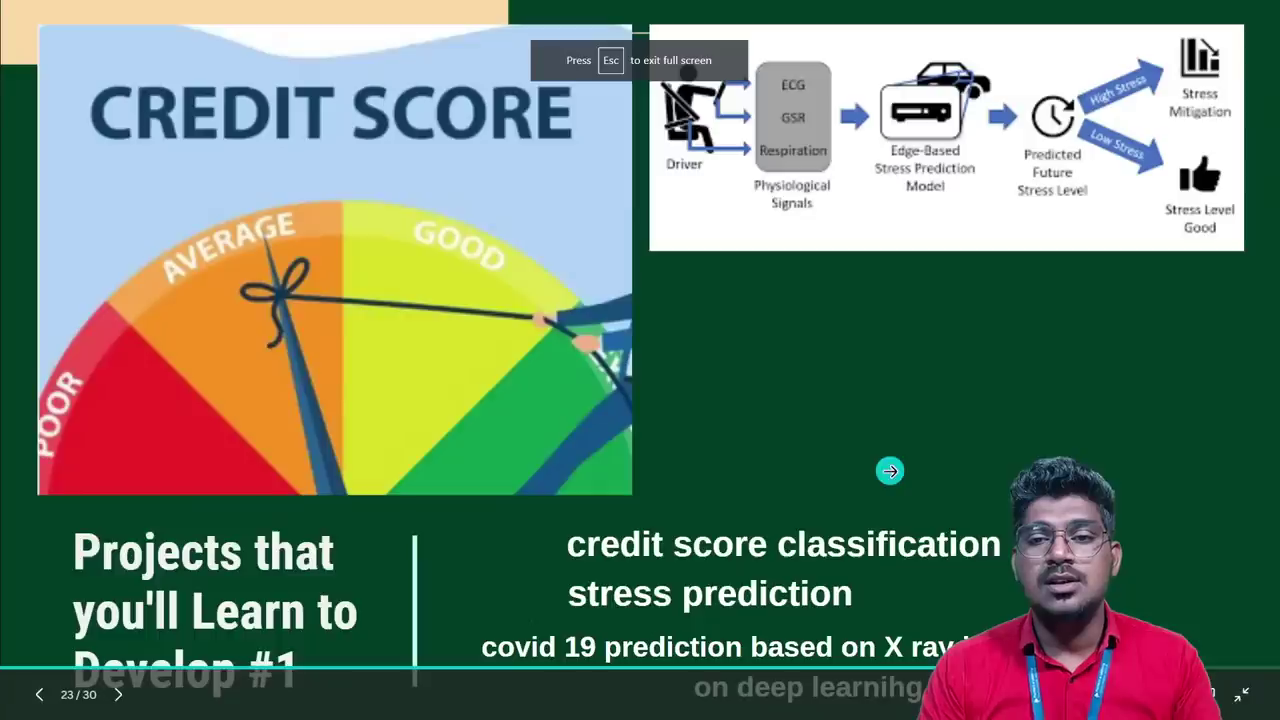
left_click(581, 510)
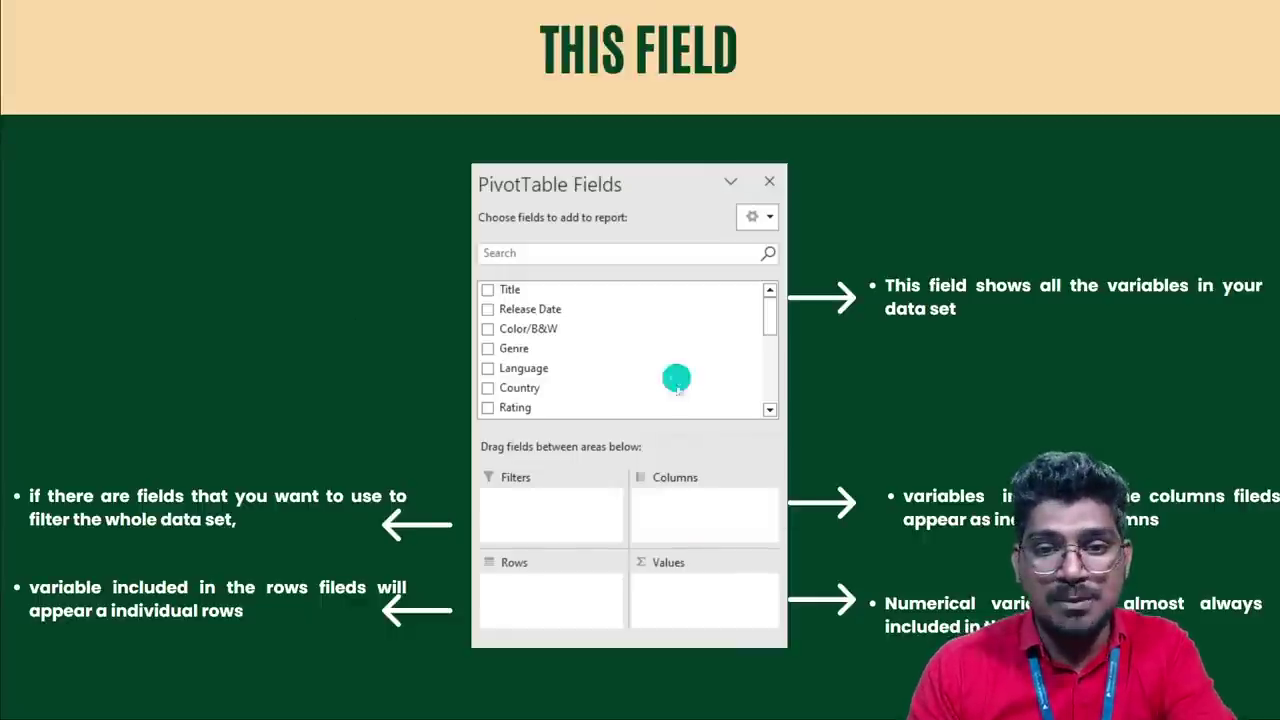
Step: Switch back to Excel and build the PivotTable with Gross Revenue as summed values and Title as rows
left_click(464, 704)
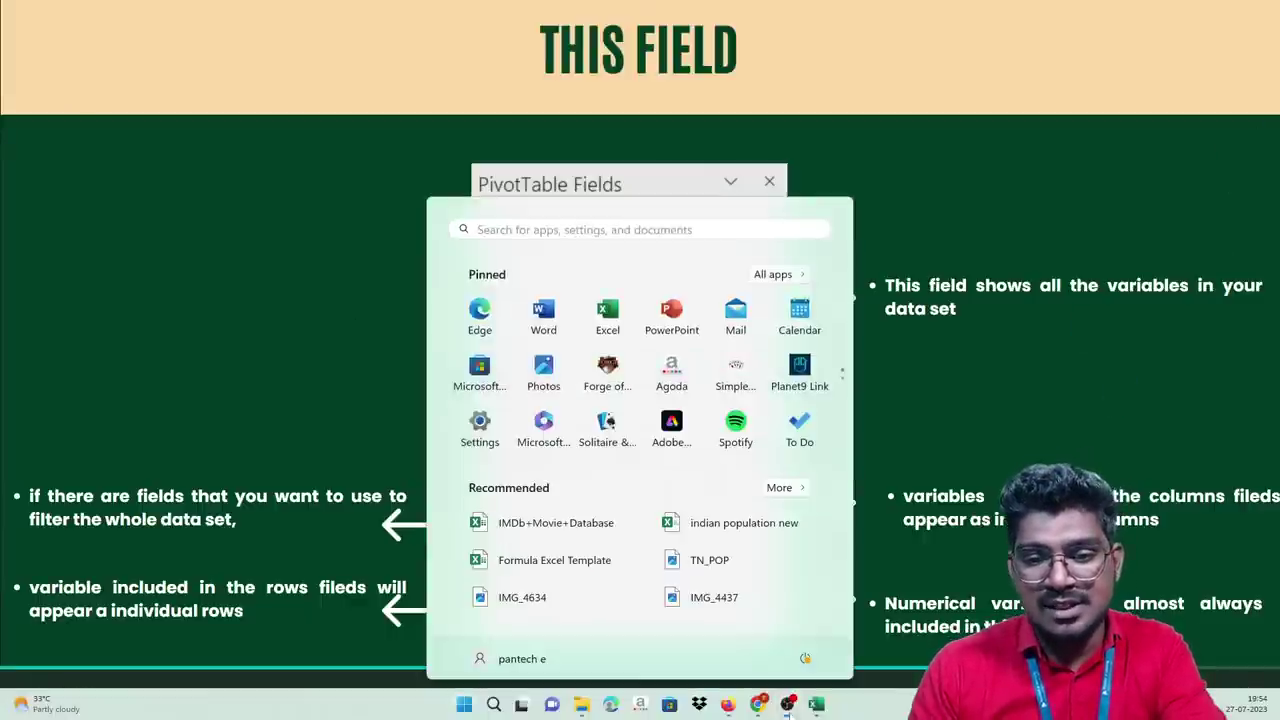
left_click(817, 705)
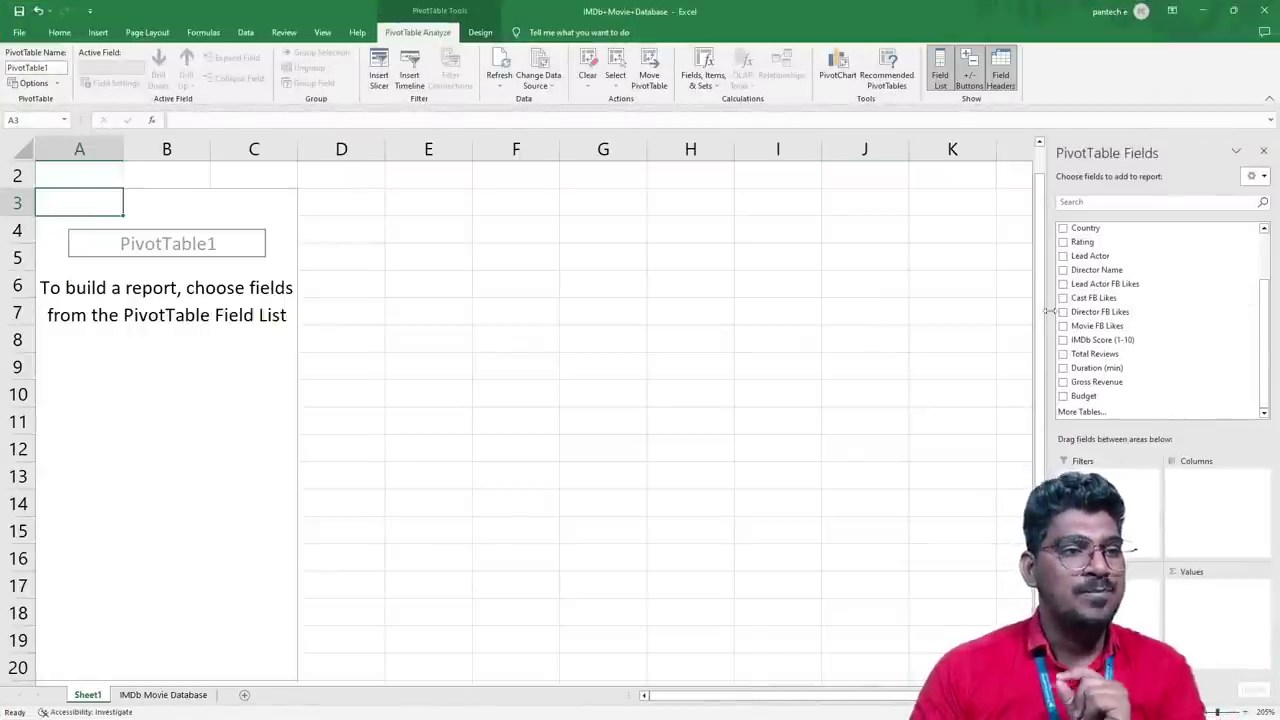
scroll(1186, 334, "up", 2)
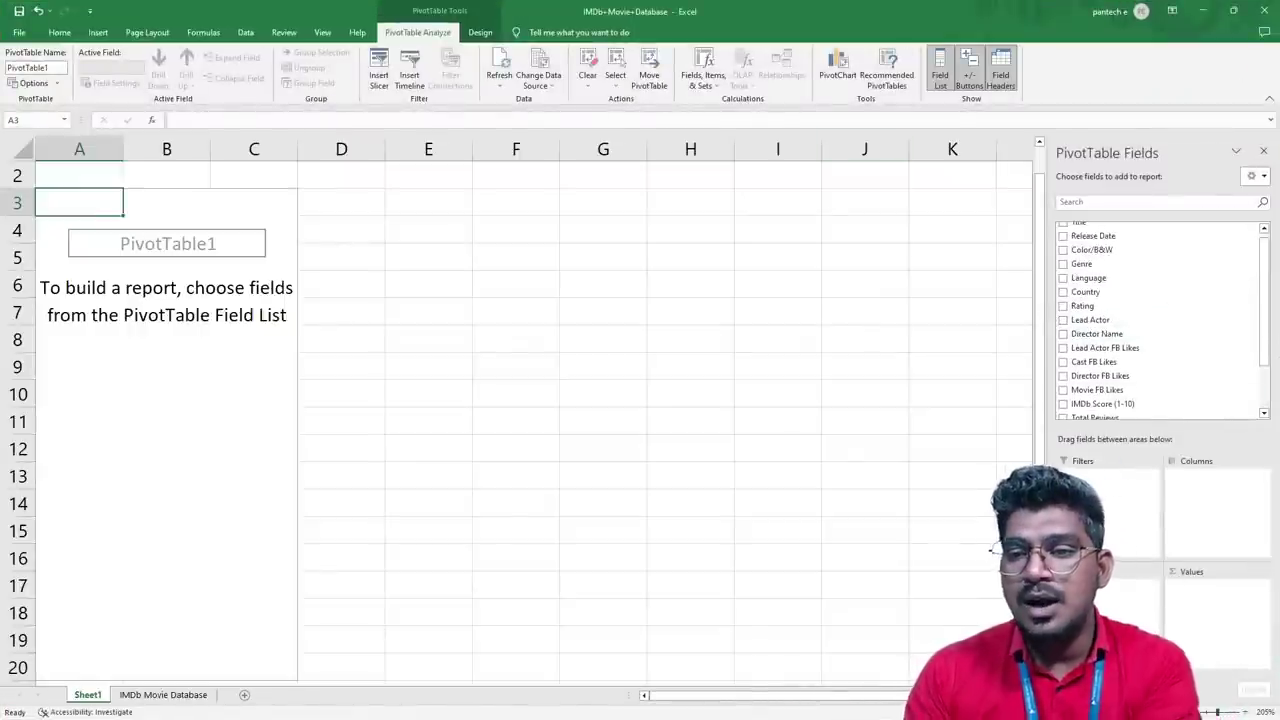
scroll(1140, 362, "down", 2)
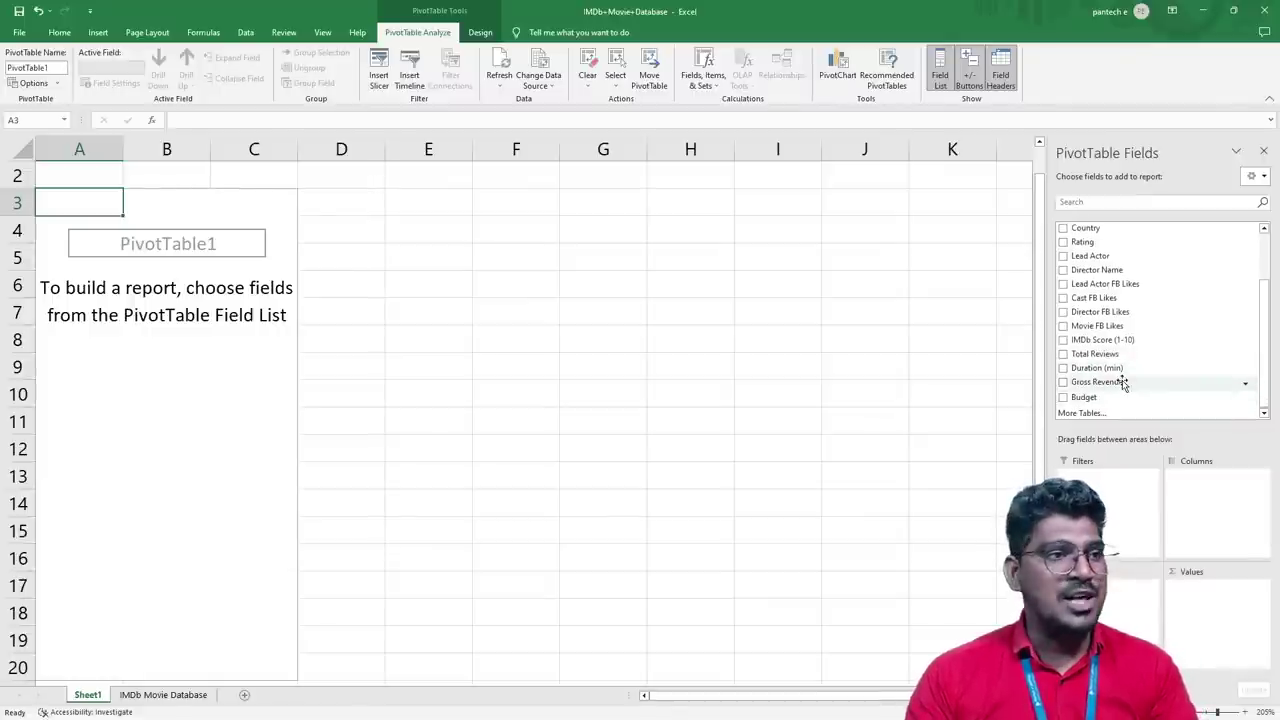
scroll(1120, 383, "up", 2)
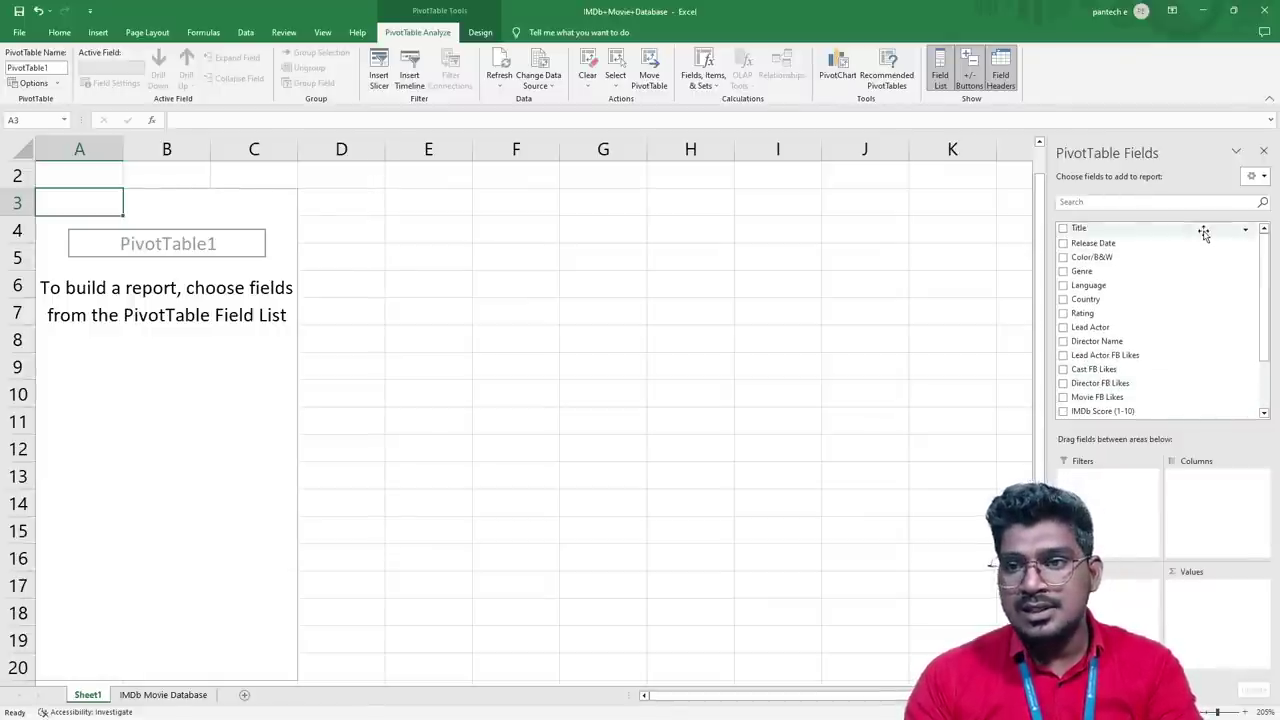
scroll(1125, 385, "down", 2)
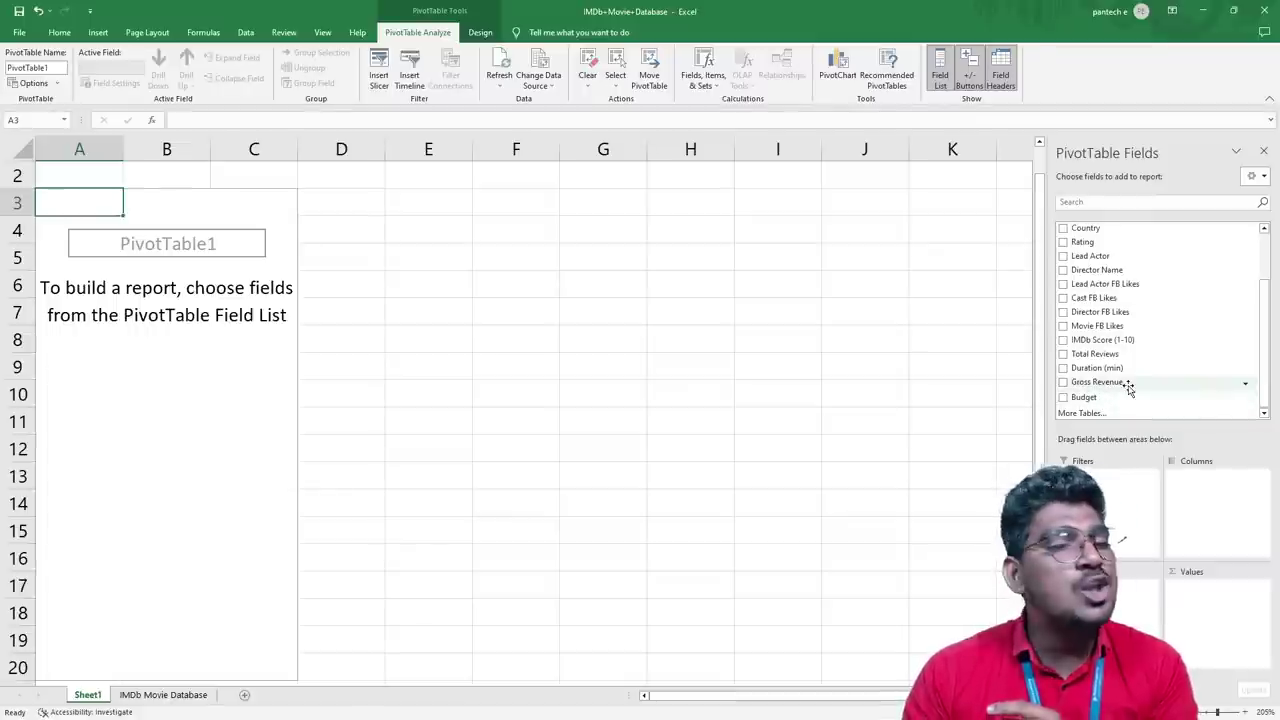
left_click_drag(1128, 388, 1211, 617)
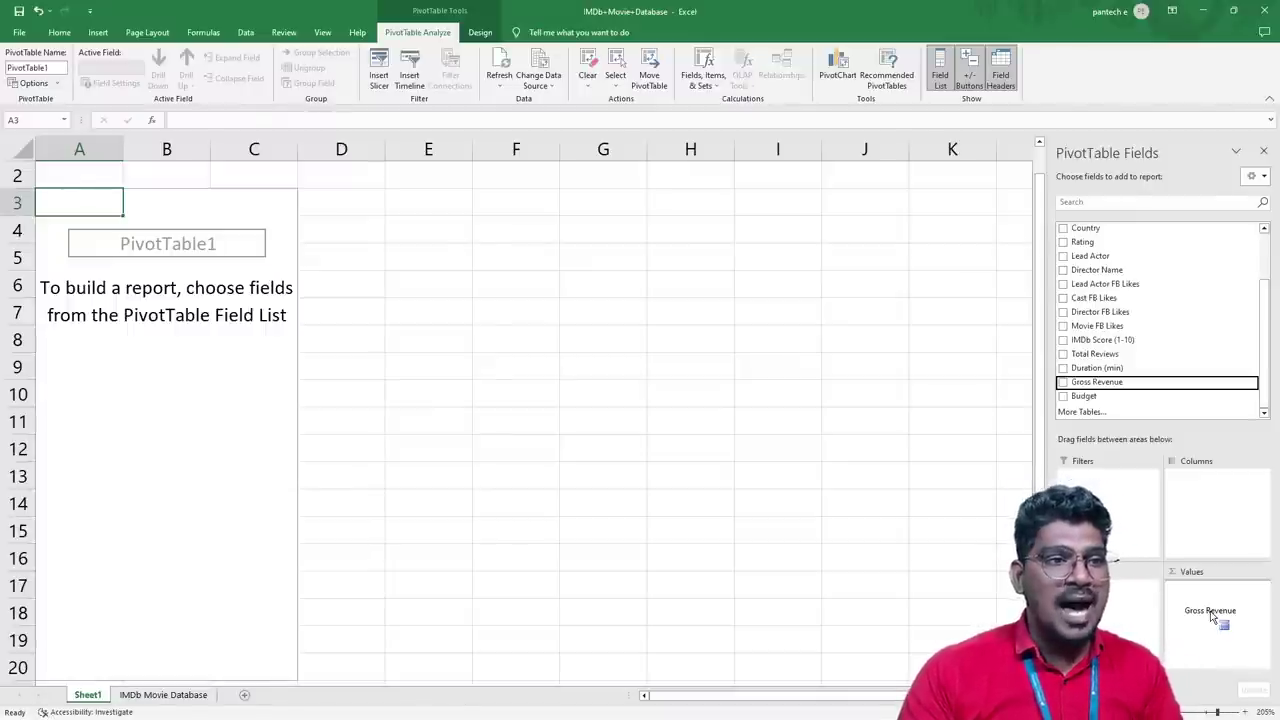
left_click_drag(1212, 617, 1206, 611)
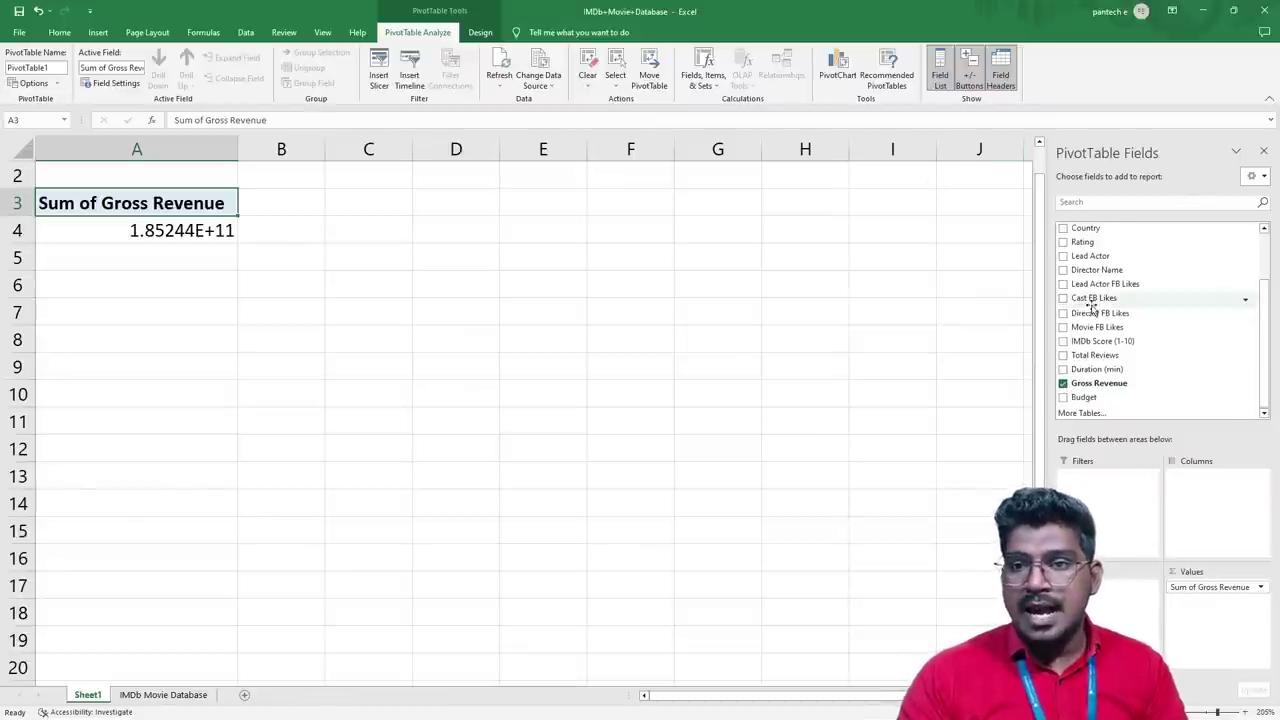
scroll(1090, 340, "up", 2)
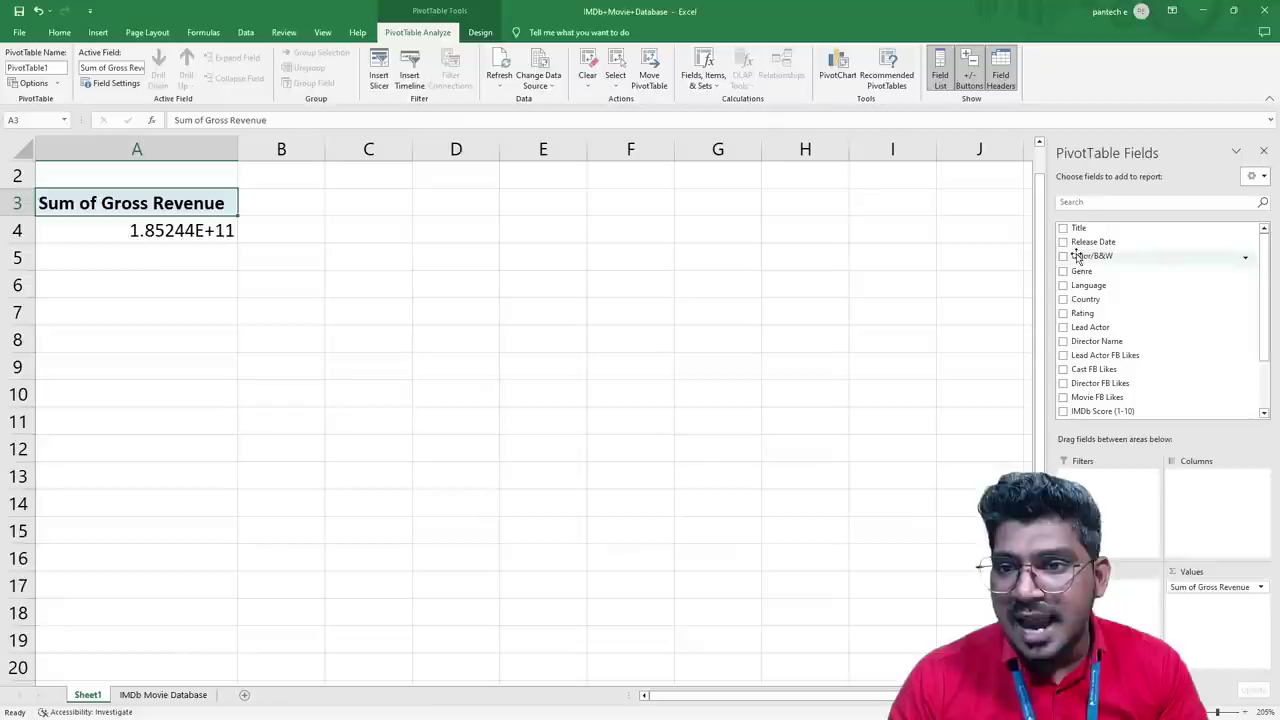
left_click_drag(1066, 232, 1110, 600)
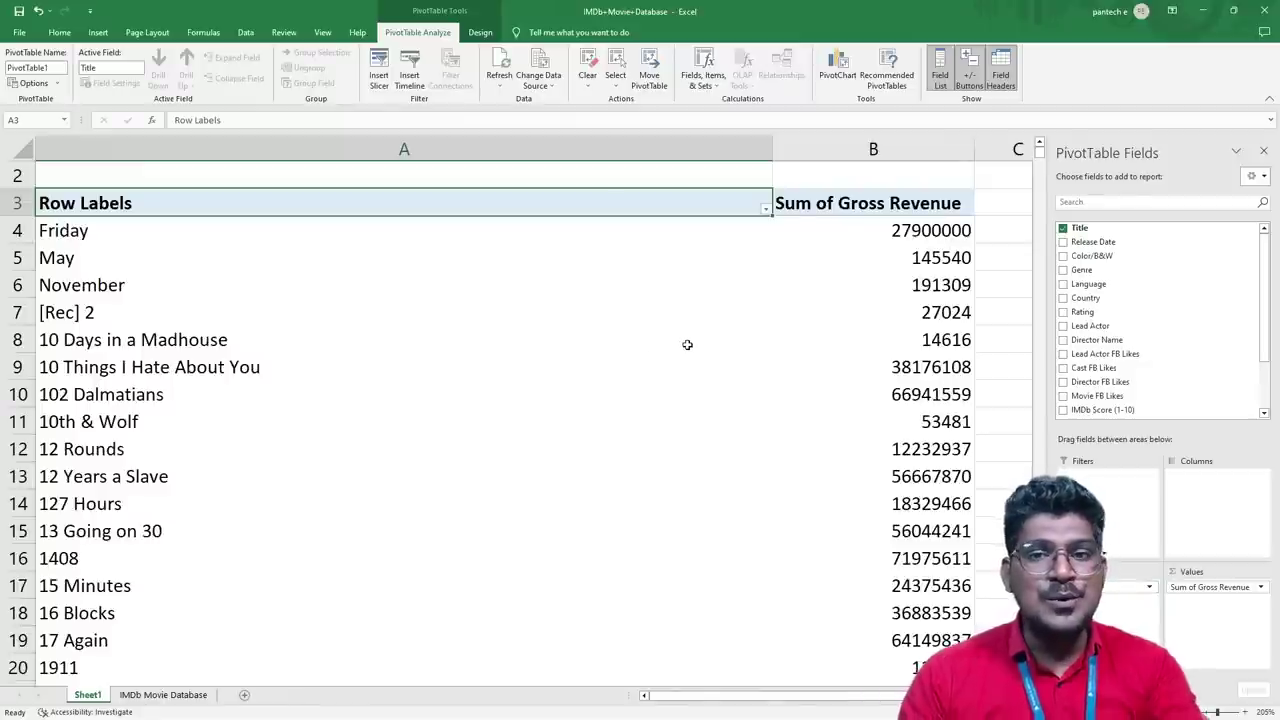
Step: Examine the gross revenue listed for each movie title in the PivotTable
scroll(686, 347, "down", 1)
scroll(330, 318, "up", 2)
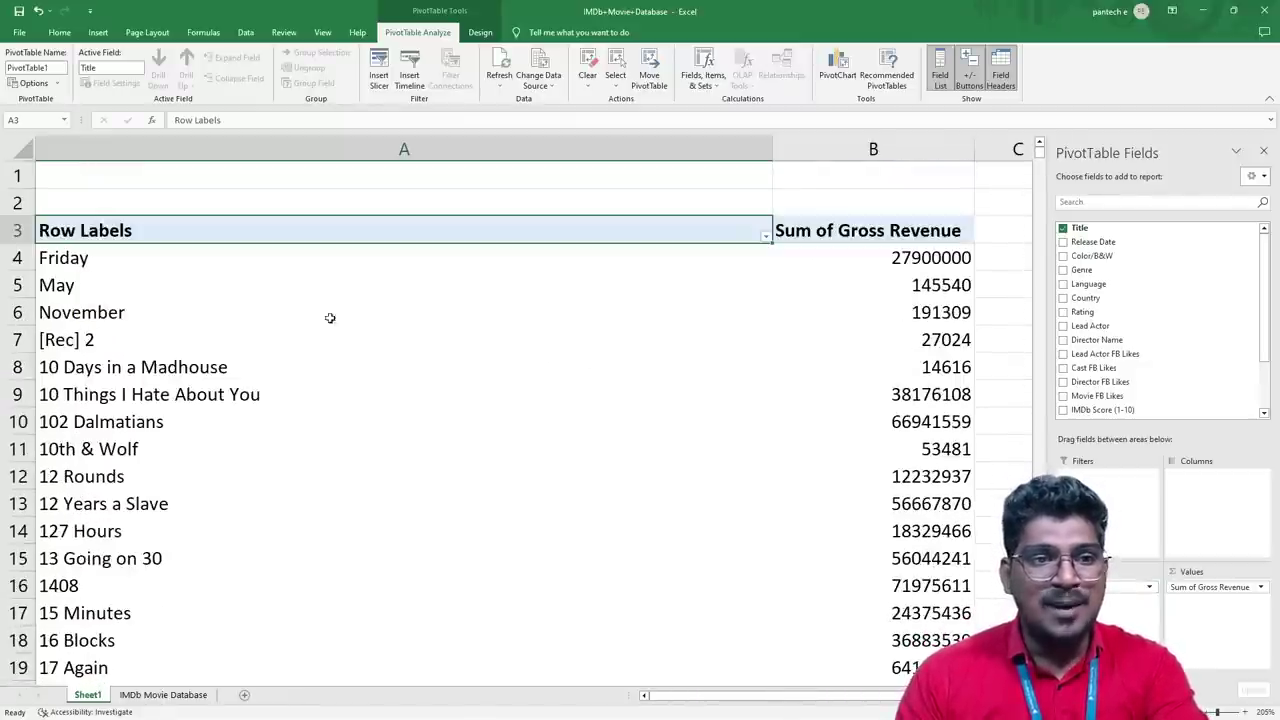
scroll(223, 297, "down", 2)
scroll(846, 443, "up", 2)
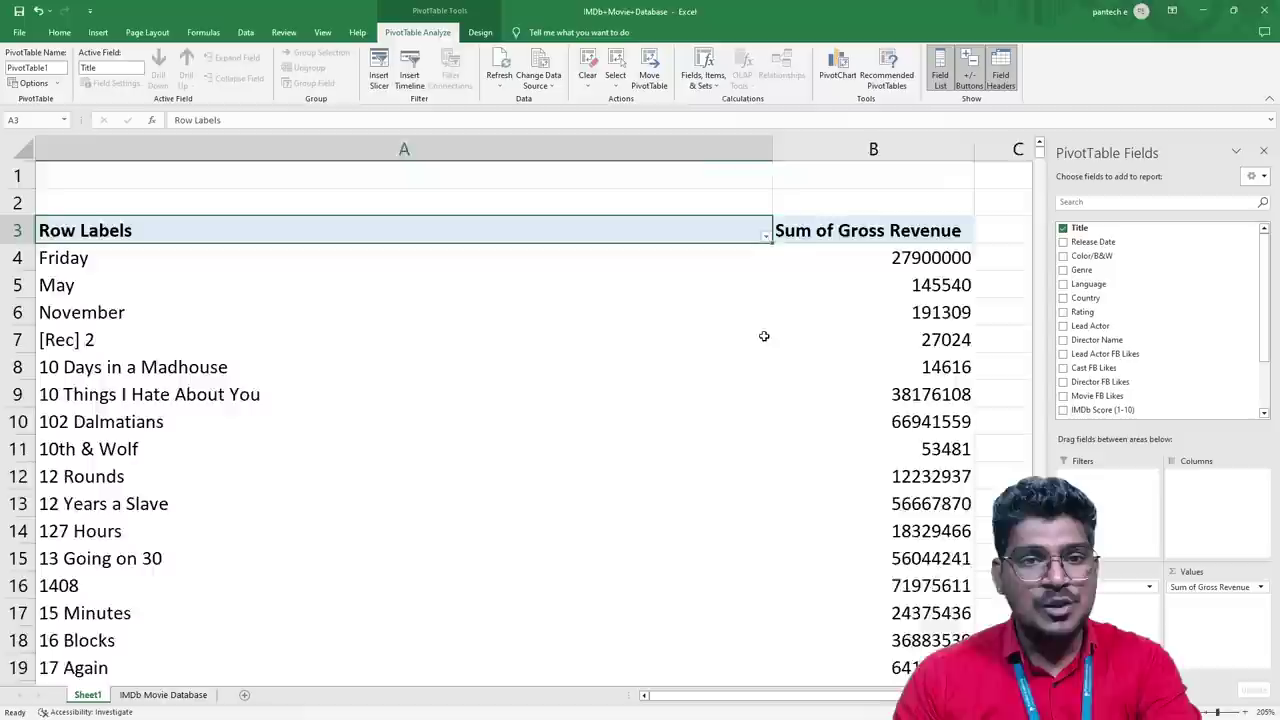
scroll(764, 336, "up", 3, "ctrl")
scroll(764, 336, "down", 6, "ctrl")
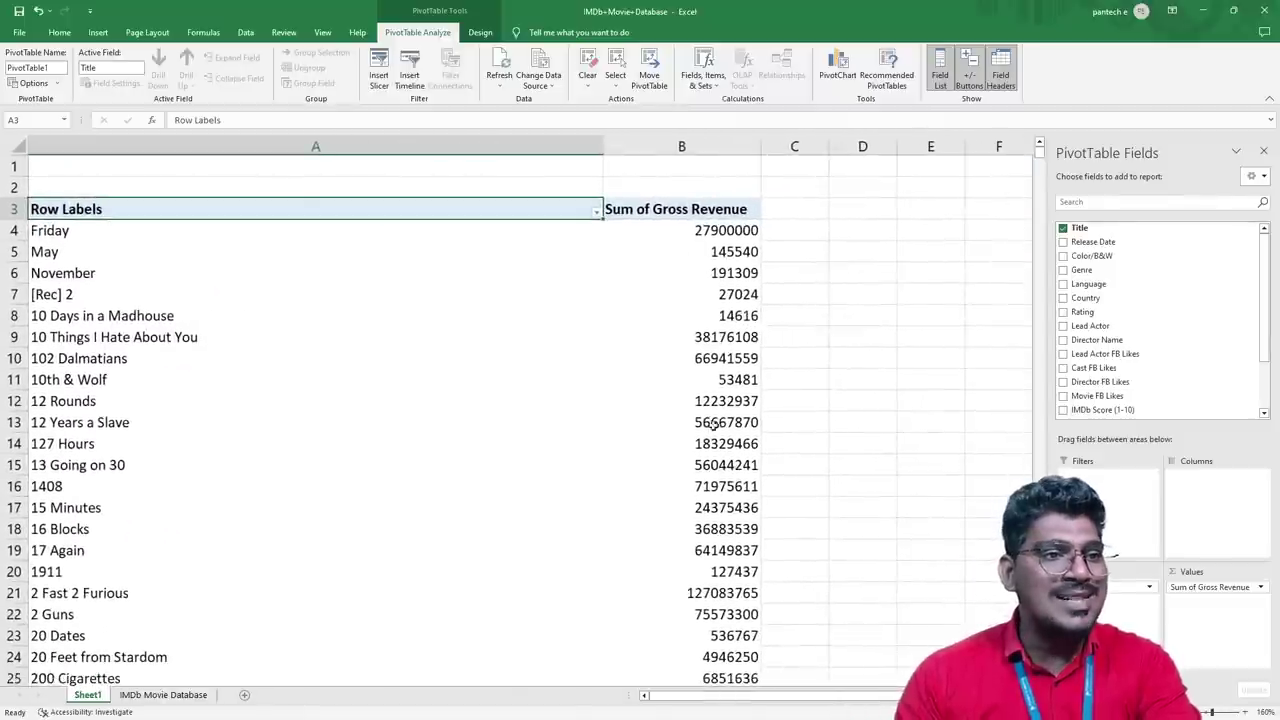
scroll(681, 360, "down", 1)
scroll(681, 363, "down", 2)
scroll(683, 363, "up", 1)
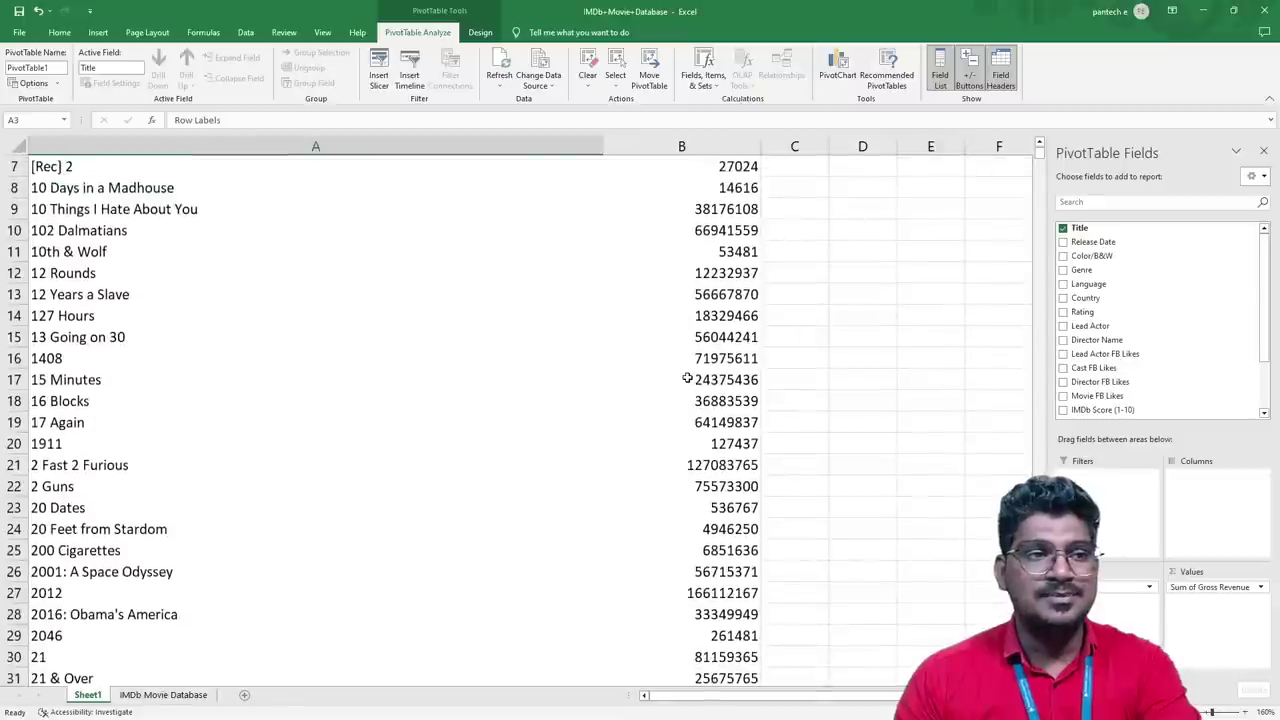
scroll(594, 170, "up", 2)
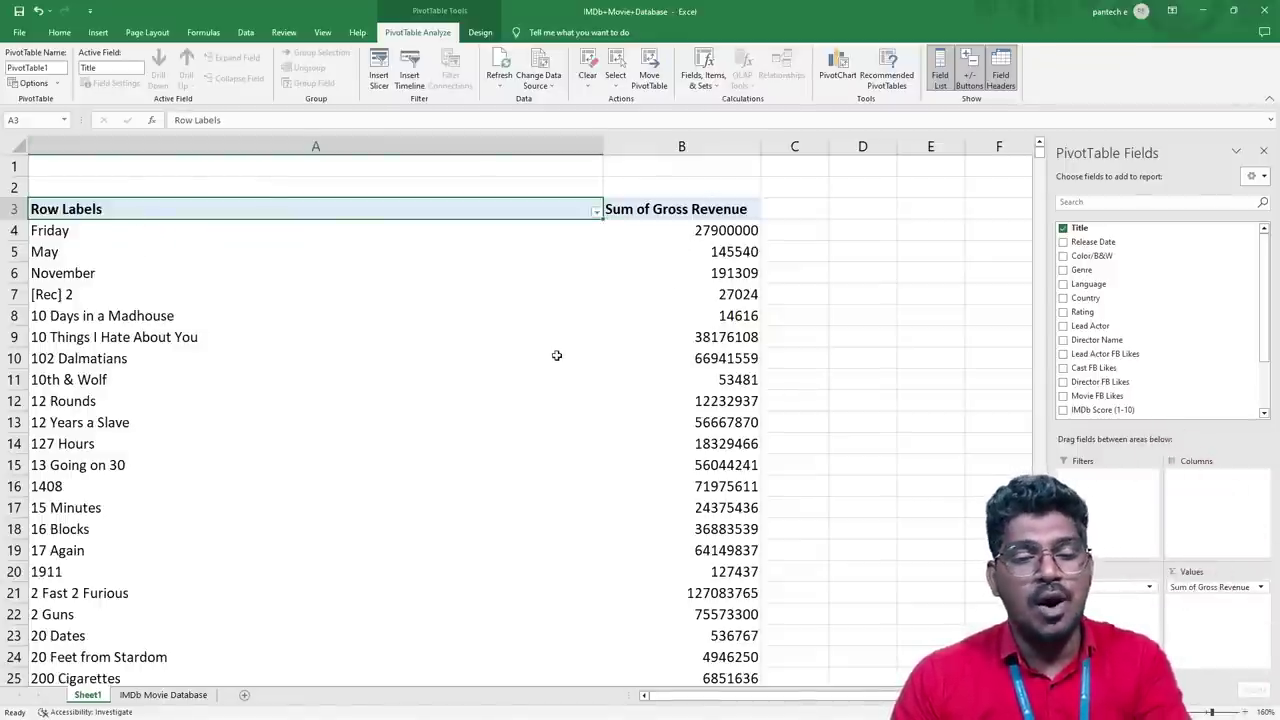
key("super")
key("super")
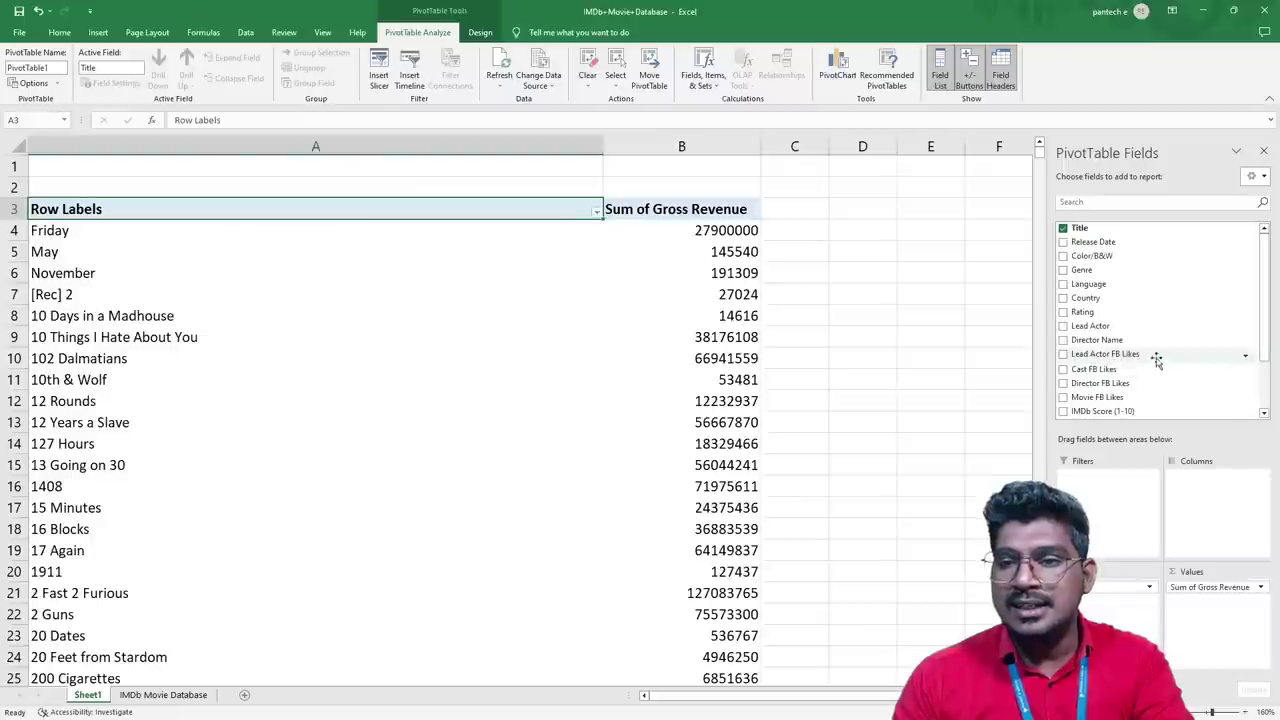
Step: Add the Budget field to the PivotTable's values beside the gross revenue
scroll(1090, 390, "down", 2)
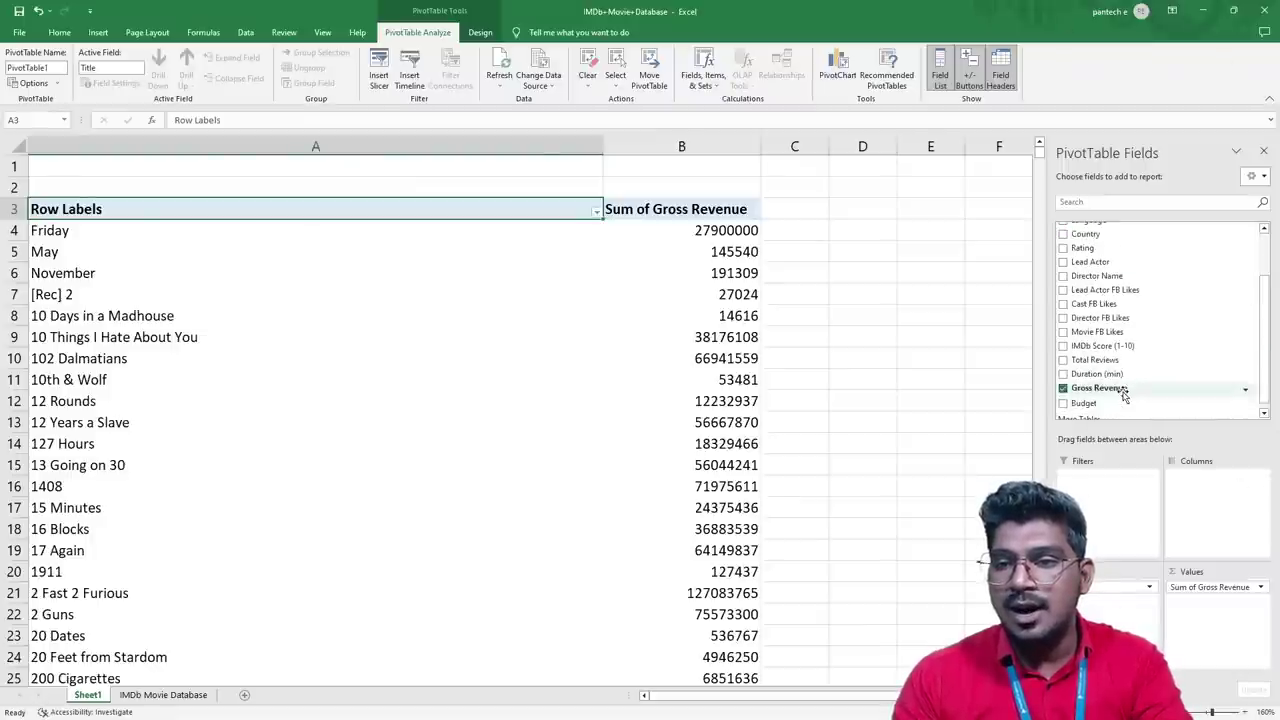
left_click_drag(1085, 401, 1208, 625)
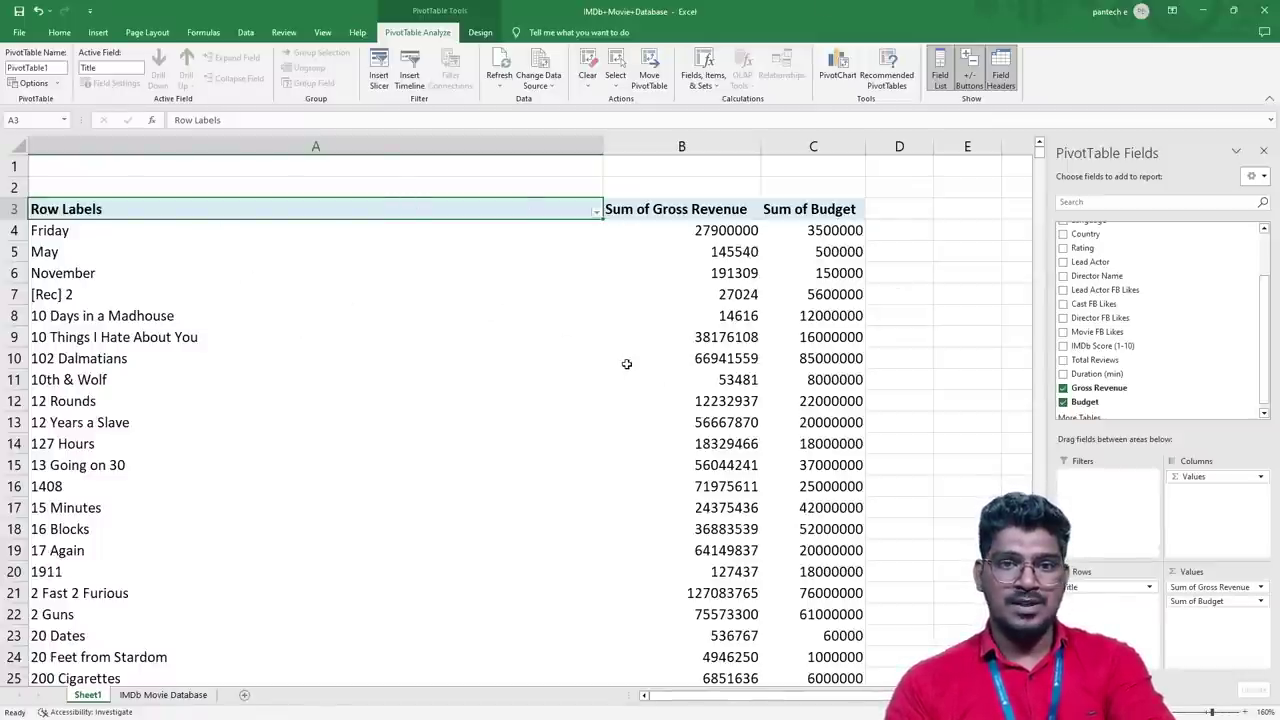
scroll(626, 364, "down", 1)
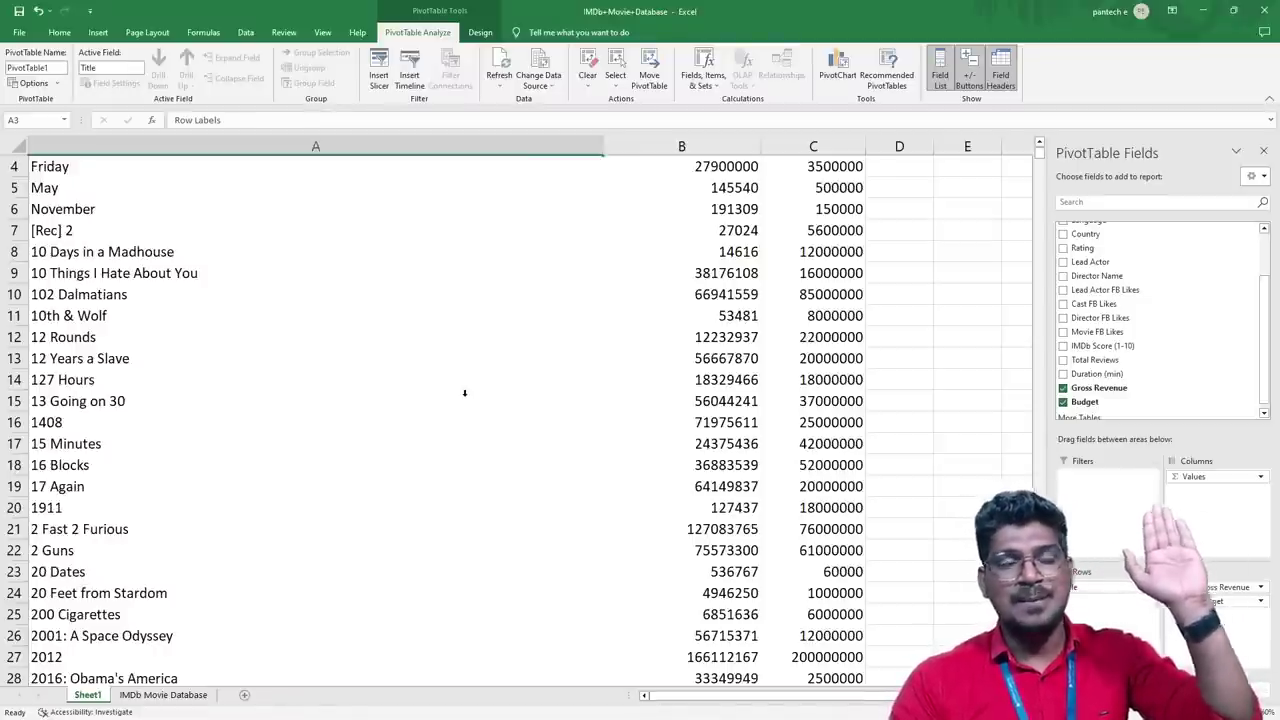
Step: Add the Genre field to the PivotTable's rows beneath Title
scroll(475, 371, "up", 1)
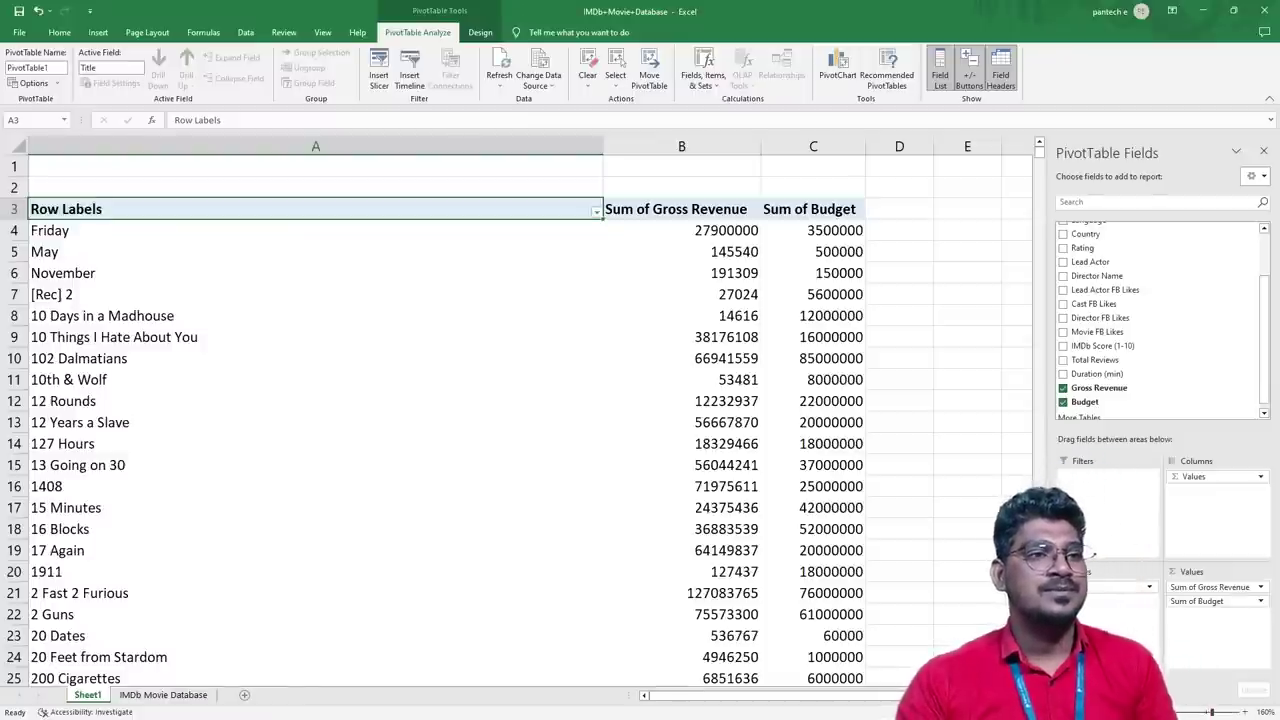
scroll(930, 462, "down", 5)
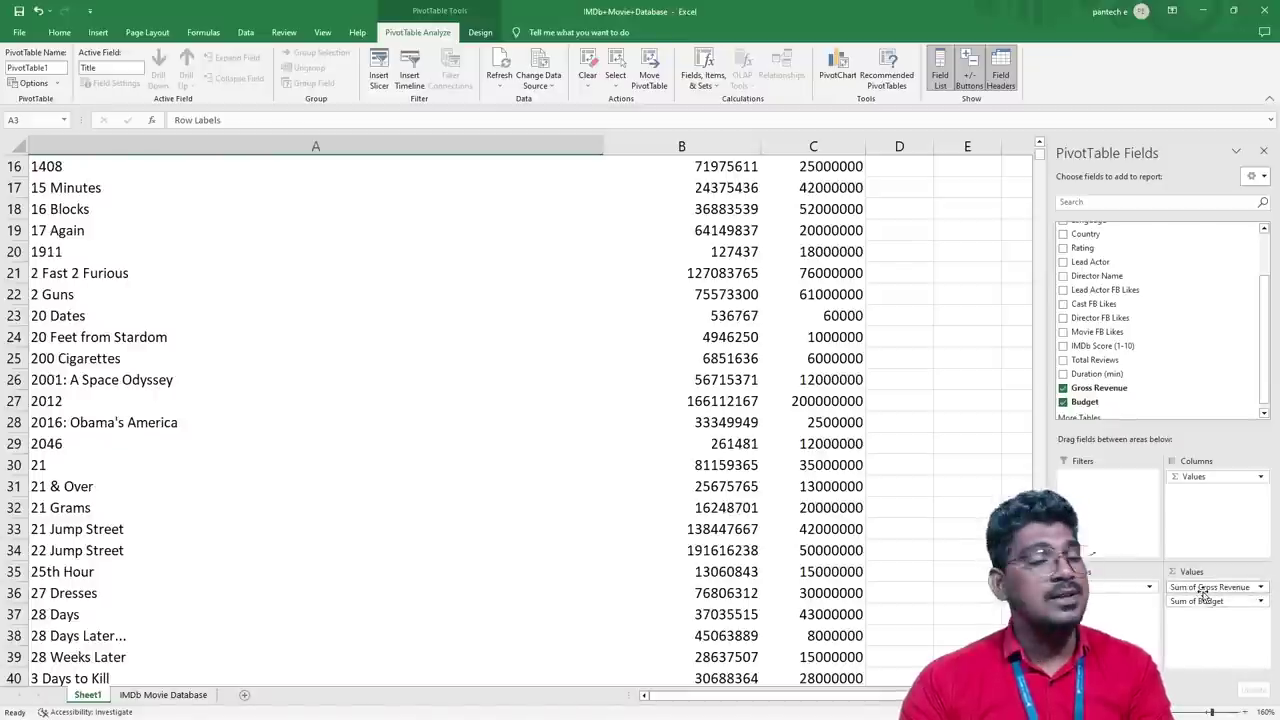
scroll(735, 292, "up", 5)
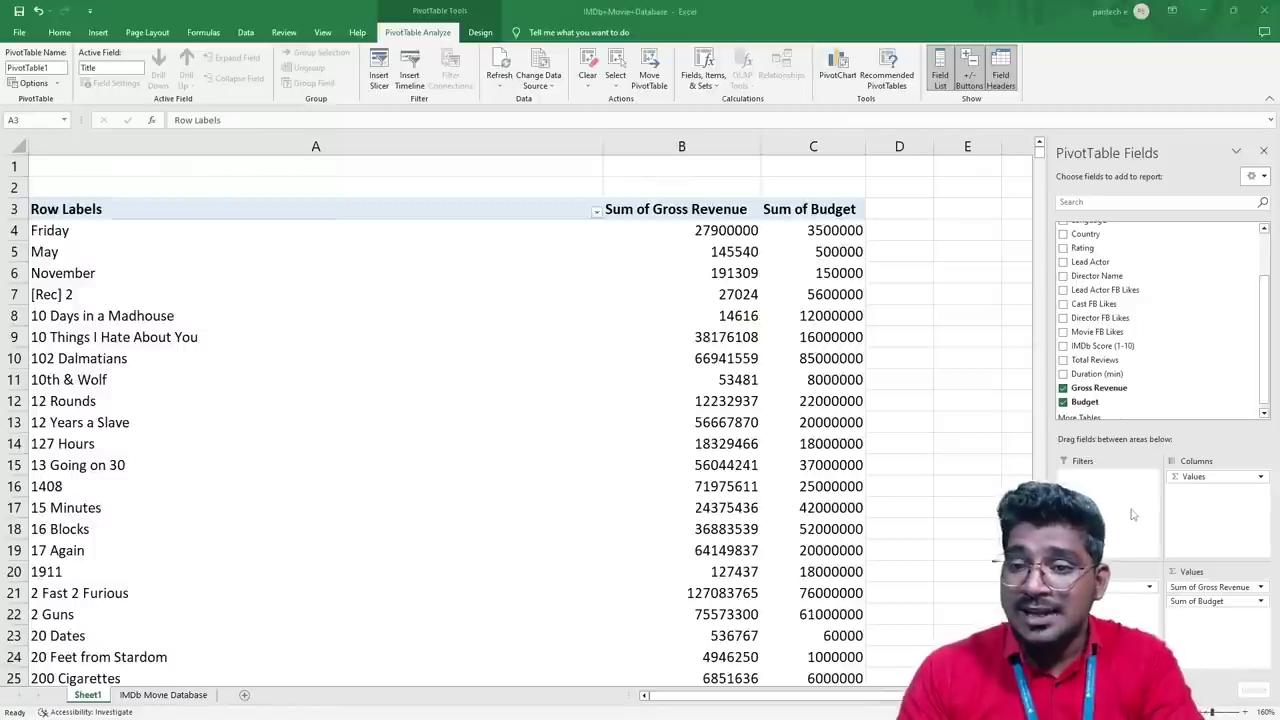
scroll(1144, 329, "up", 2)
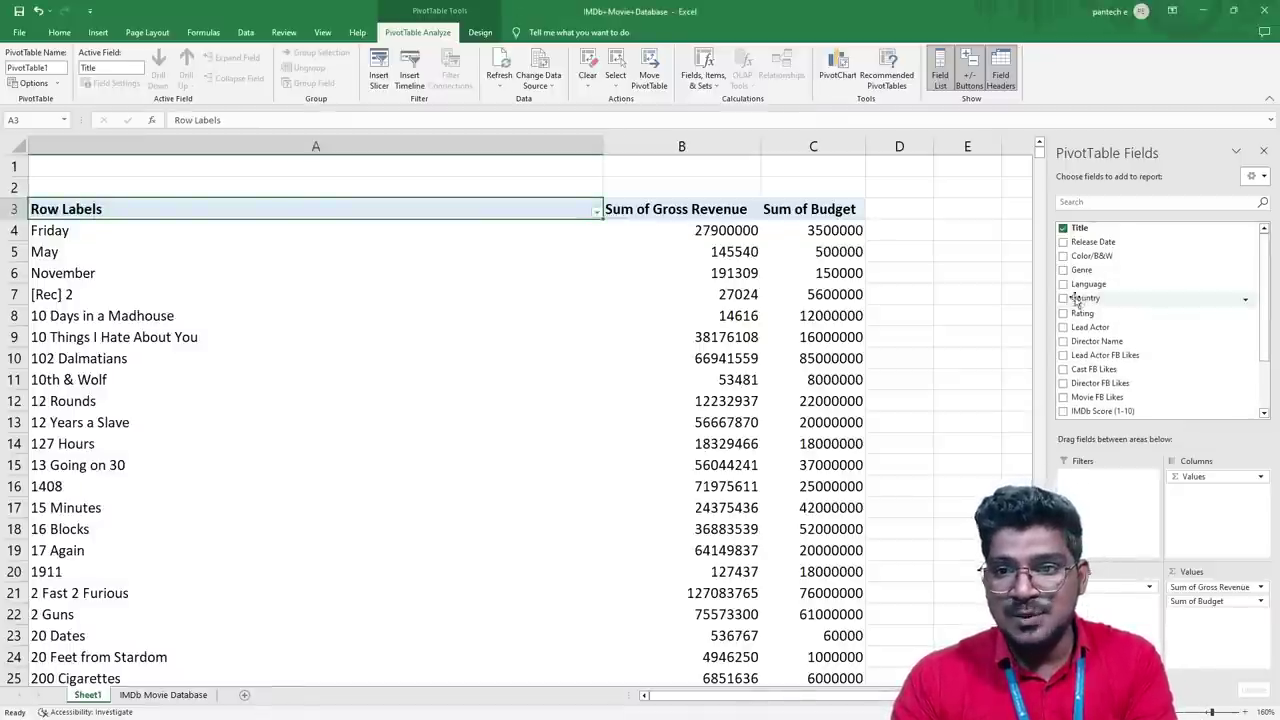
left_click_drag(1082, 270, 1106, 572)
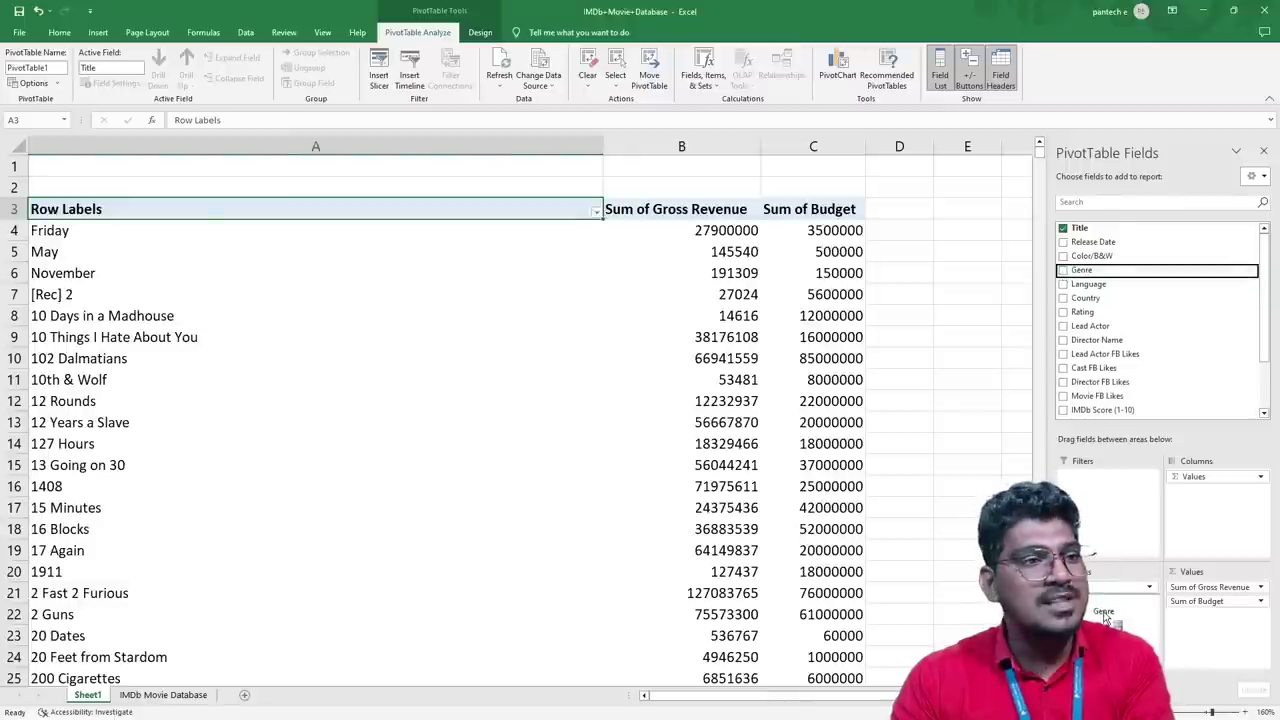
left_click_drag(1098, 618, 1098, 612)
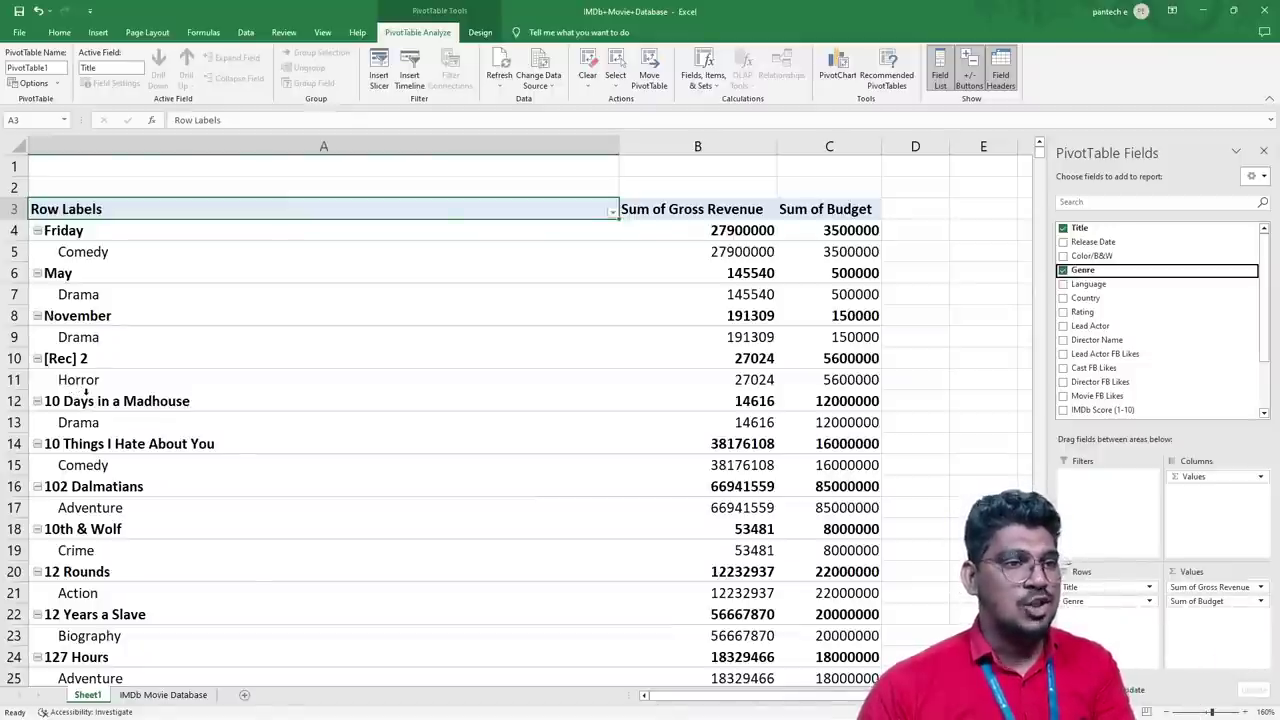
Step: Add the Country, Language and Color/B&W fields as report filters of the PivotTable
scroll(211, 466, "down", 2)
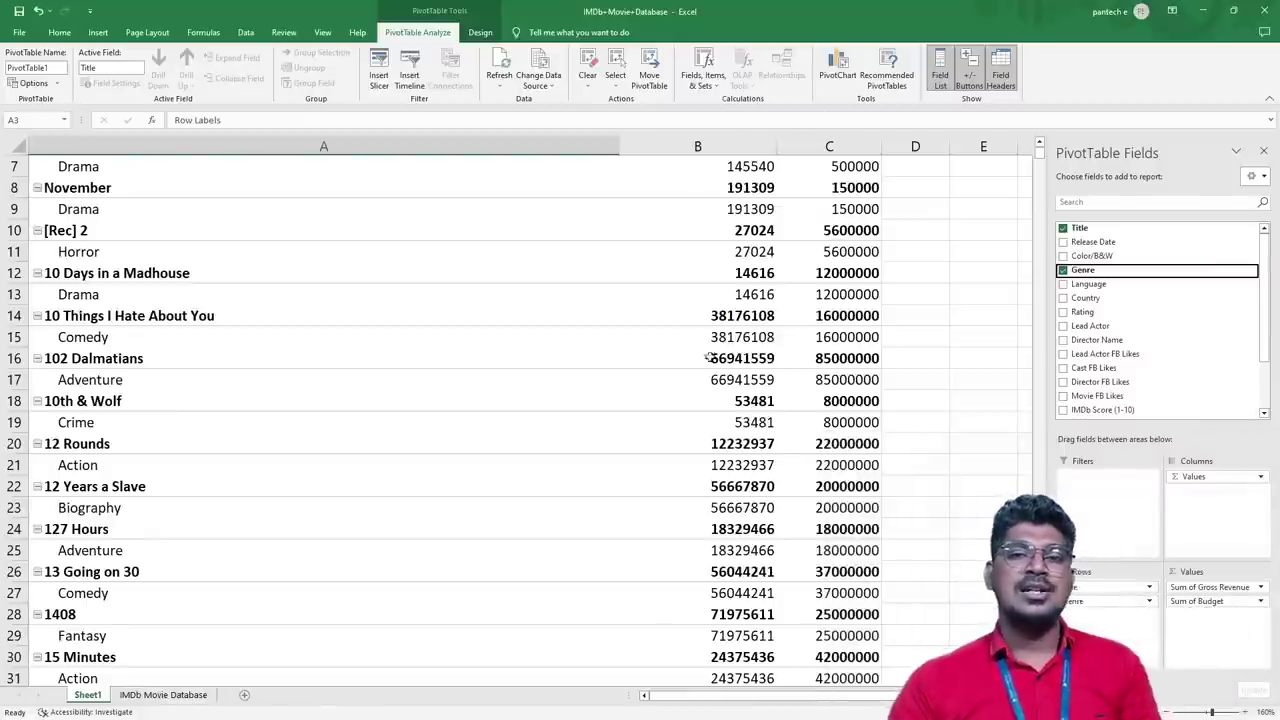
scroll(716, 336, "up", 2)
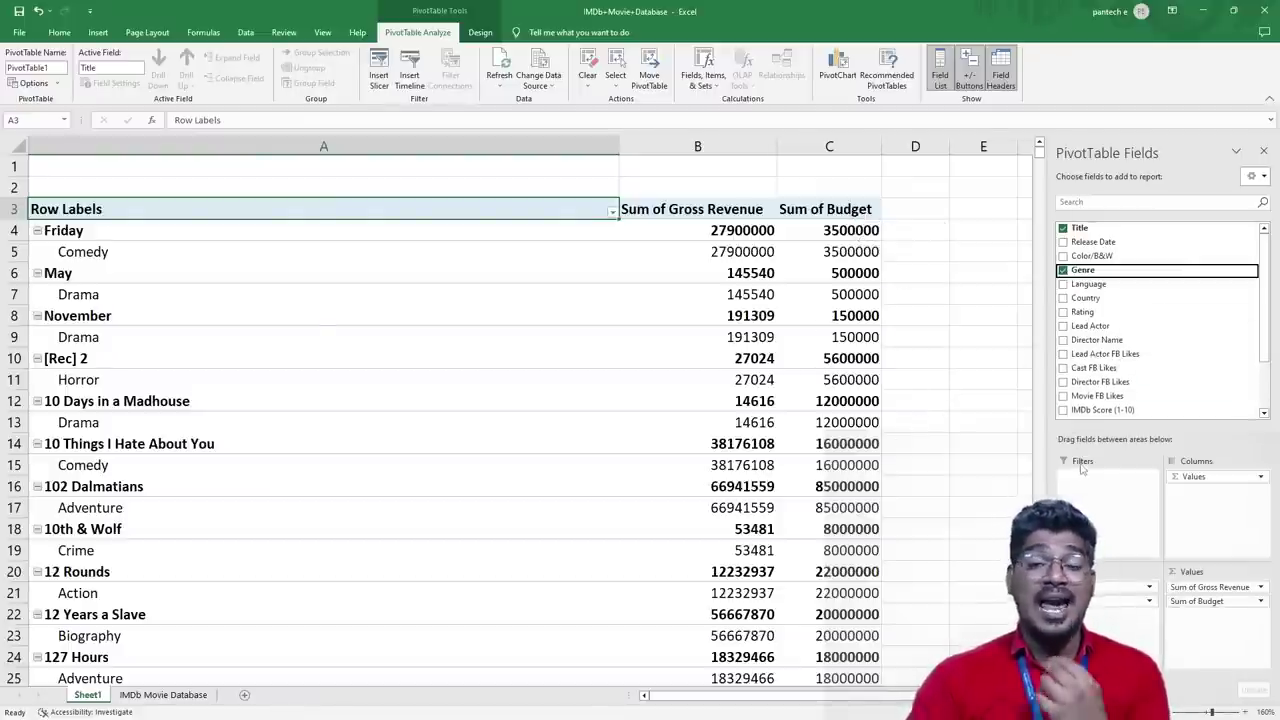
scroll(1107, 300, "down", 3)
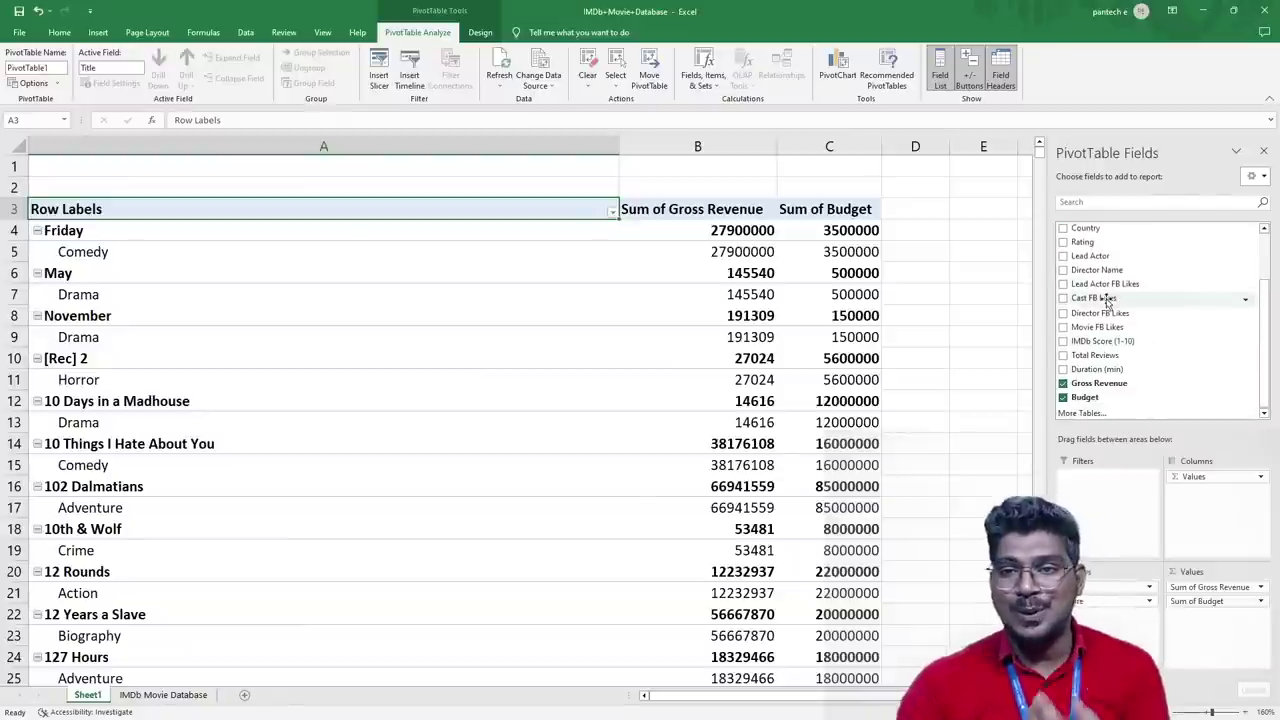
scroll(1120, 330, "up", 1)
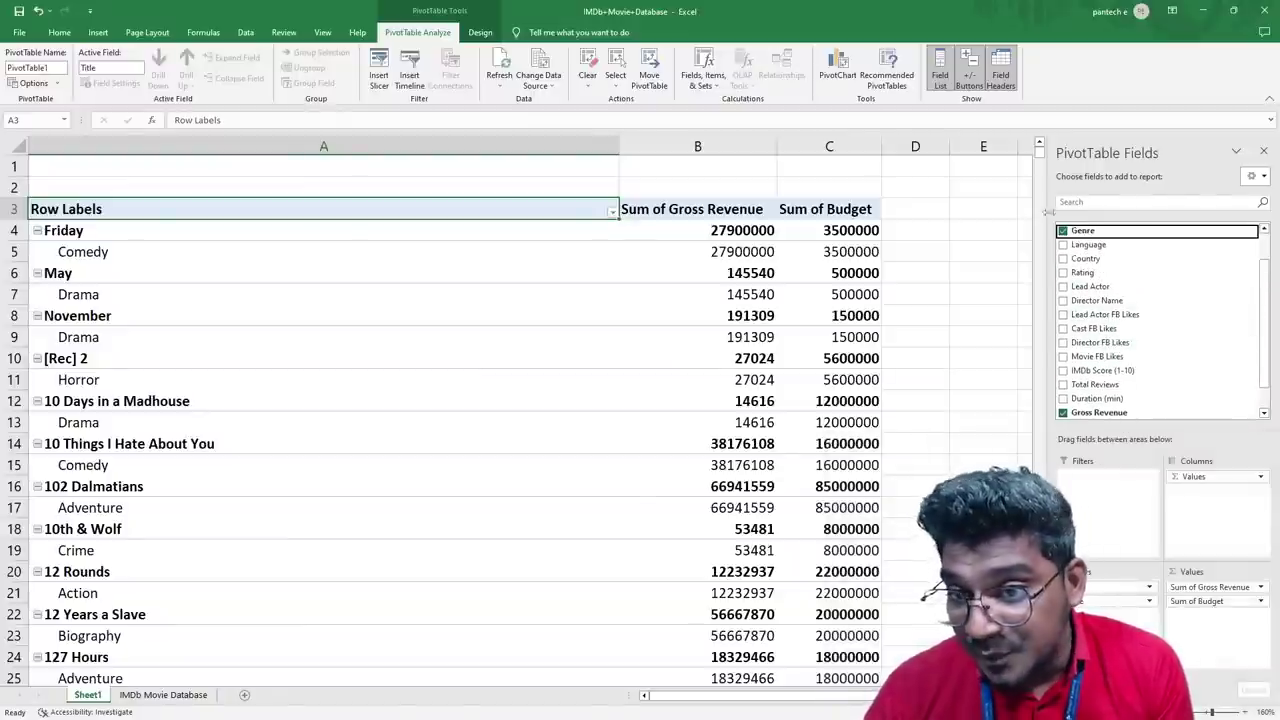
left_click_drag(1085, 258, 1095, 500)
scroll(1105, 328, "up", 2)
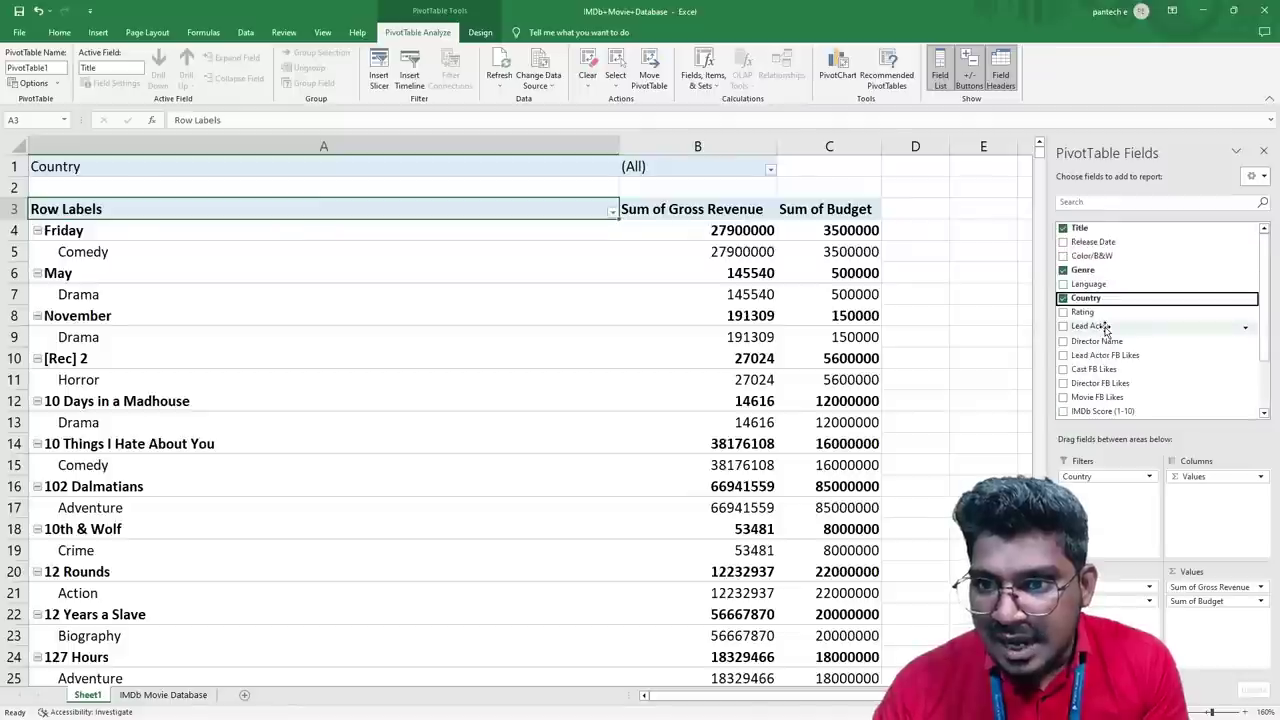
left_click_drag(1088, 284, 1092, 500)
scroll(1108, 345, "down", 1)
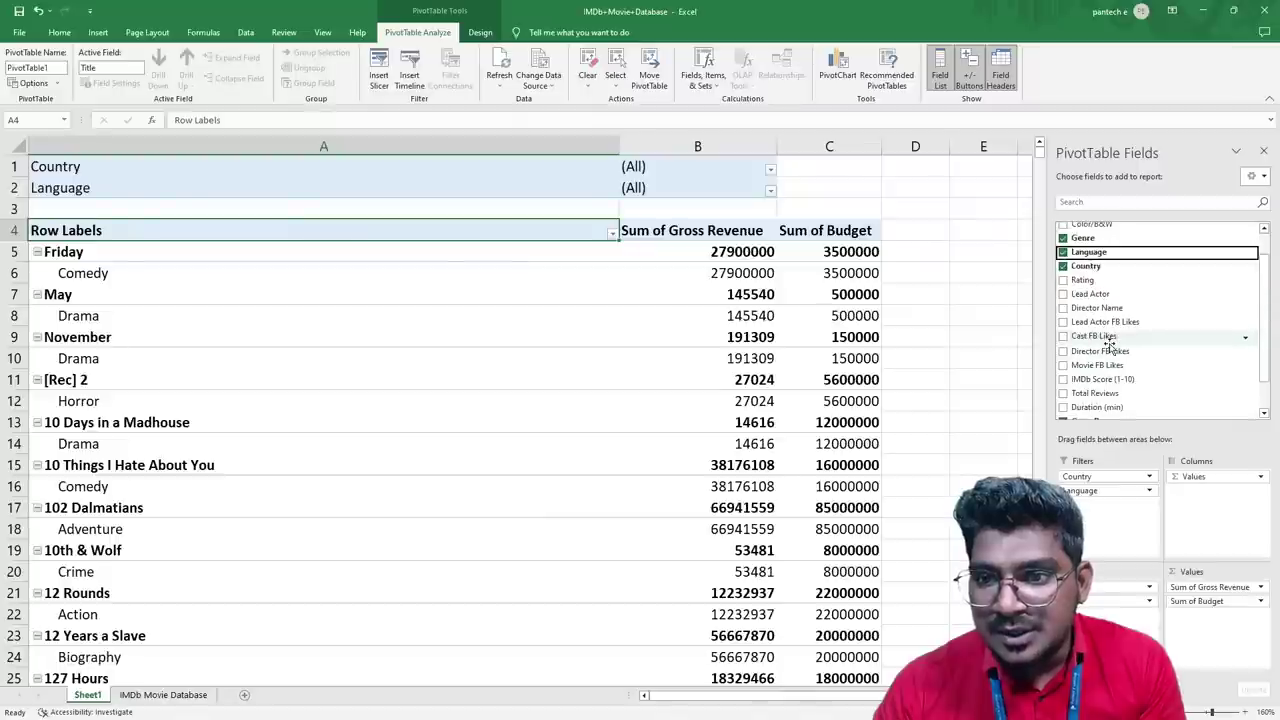
scroll(1108, 345, "up", 1)
left_click_drag(1090, 256, 1110, 504)
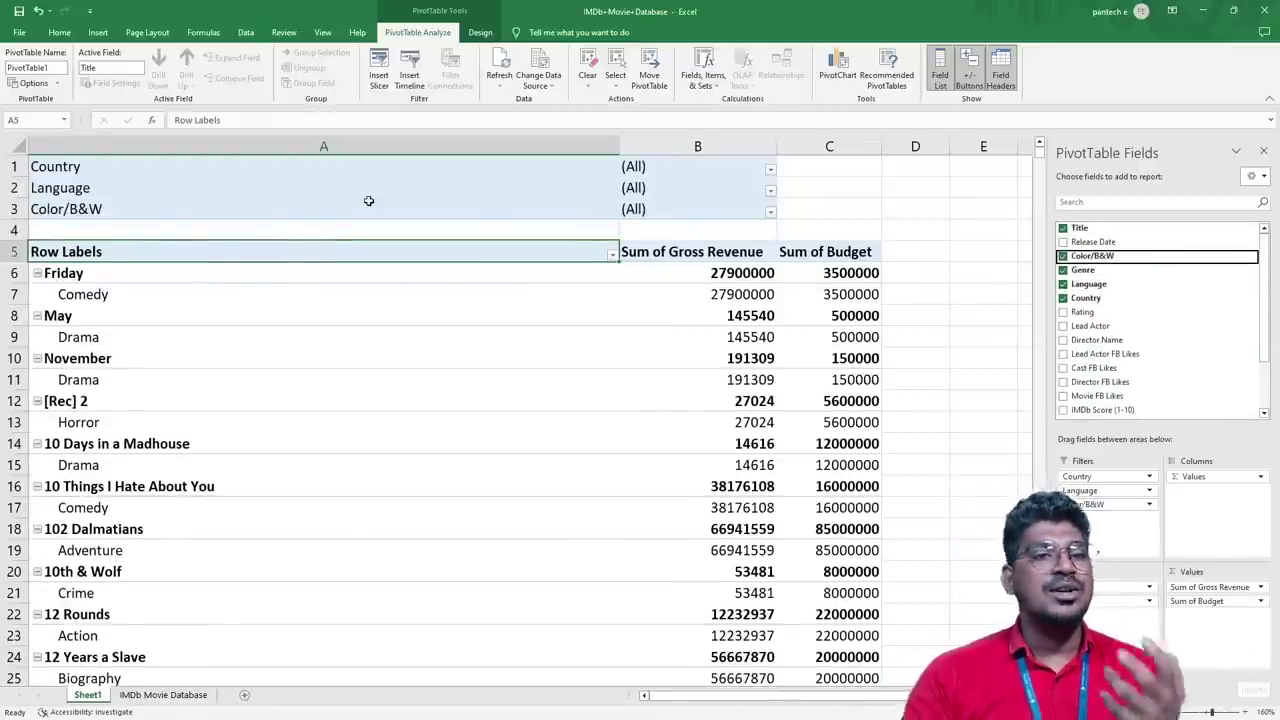
Step: Remove the Title field from the PivotTable's rows so that only Genre groups the values
left_click(770, 171)
left_click_drag(1155, 600, 1098, 280)
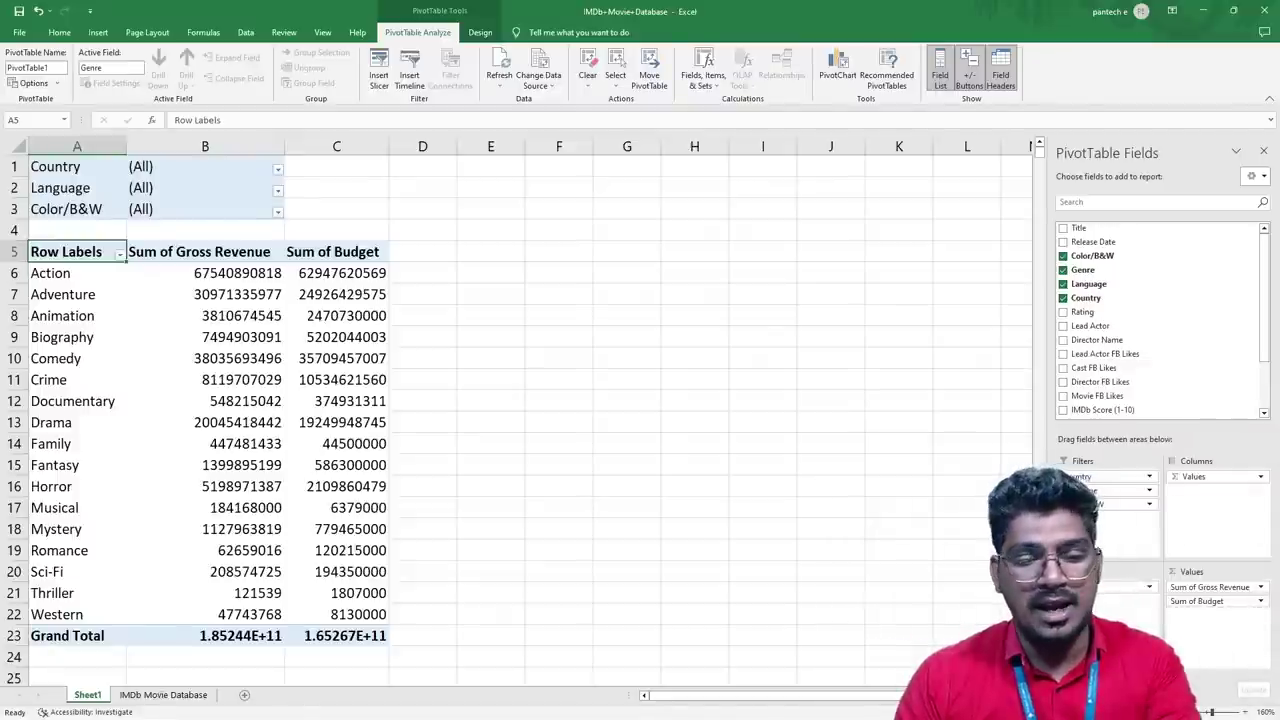
key("super")
key("Escape")
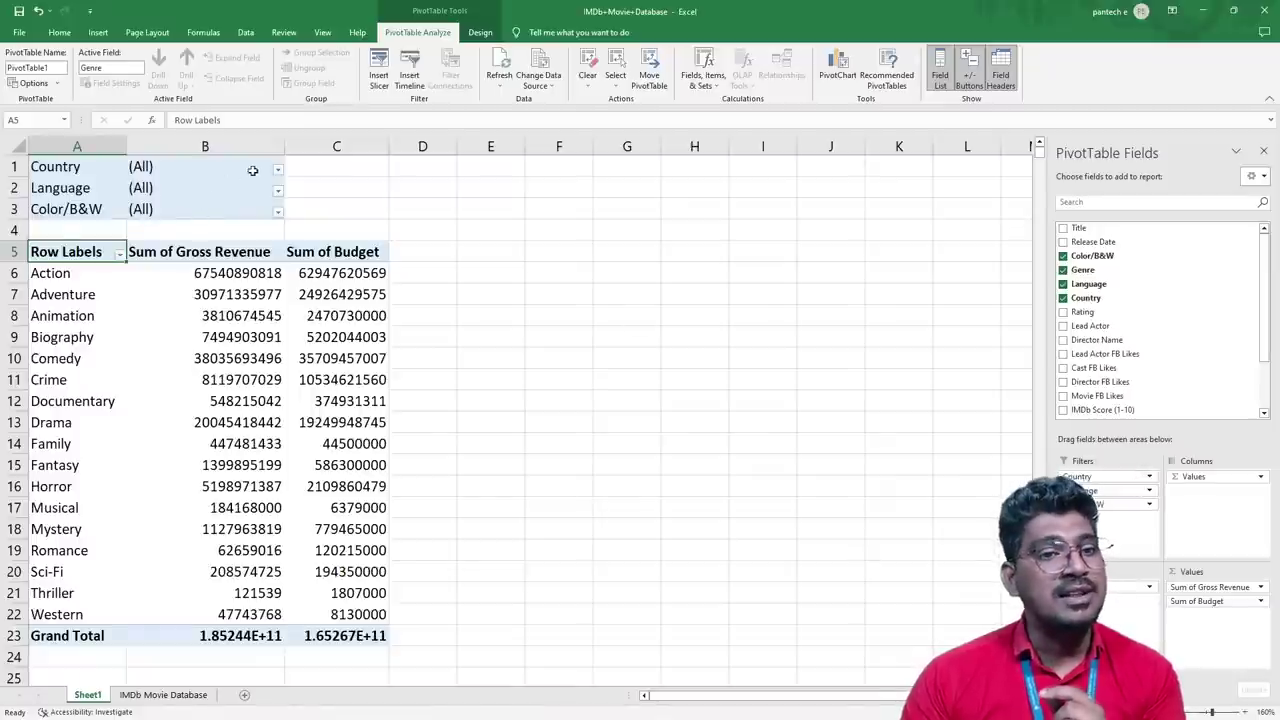
Step: Filter the PivotTable by Country to show only France
left_click(277, 172)
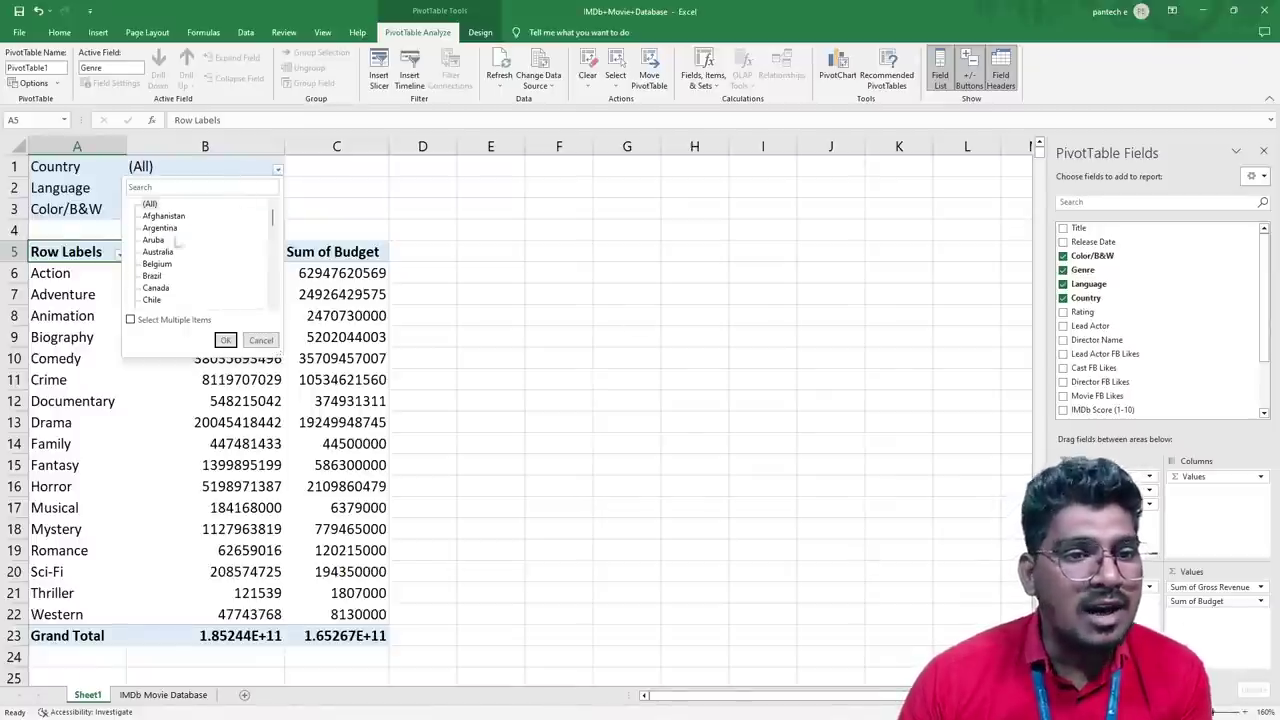
scroll(165, 242, "down", 1)
scroll(163, 236, "down", 3)
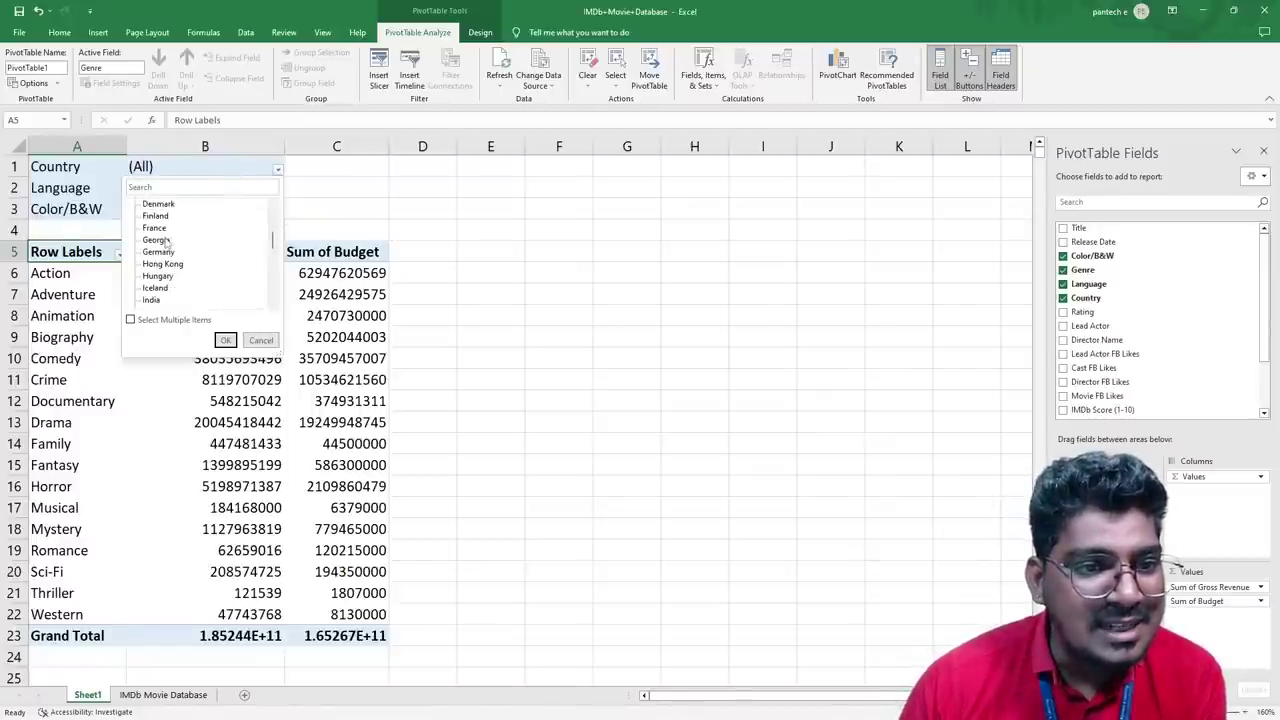
left_click(158, 229)
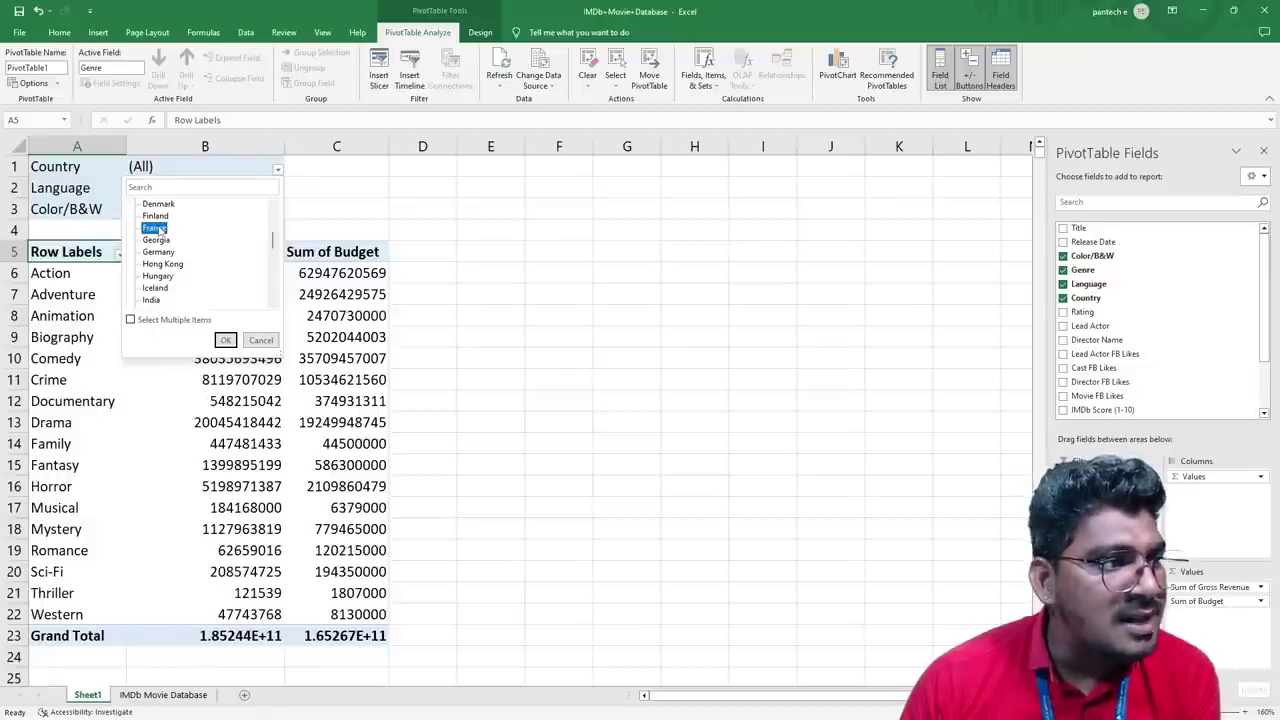
left_click(225, 340)
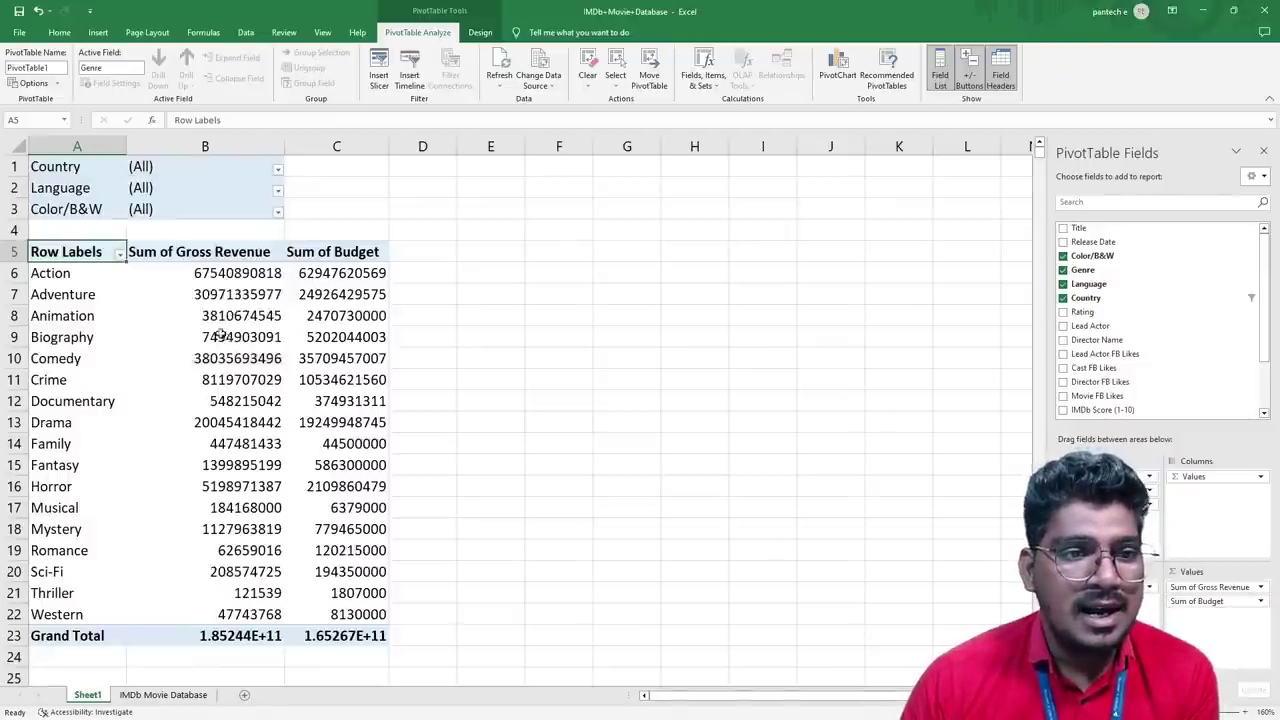
Step: Filter the PivotTable by Language to show only French
left_click(278, 190)
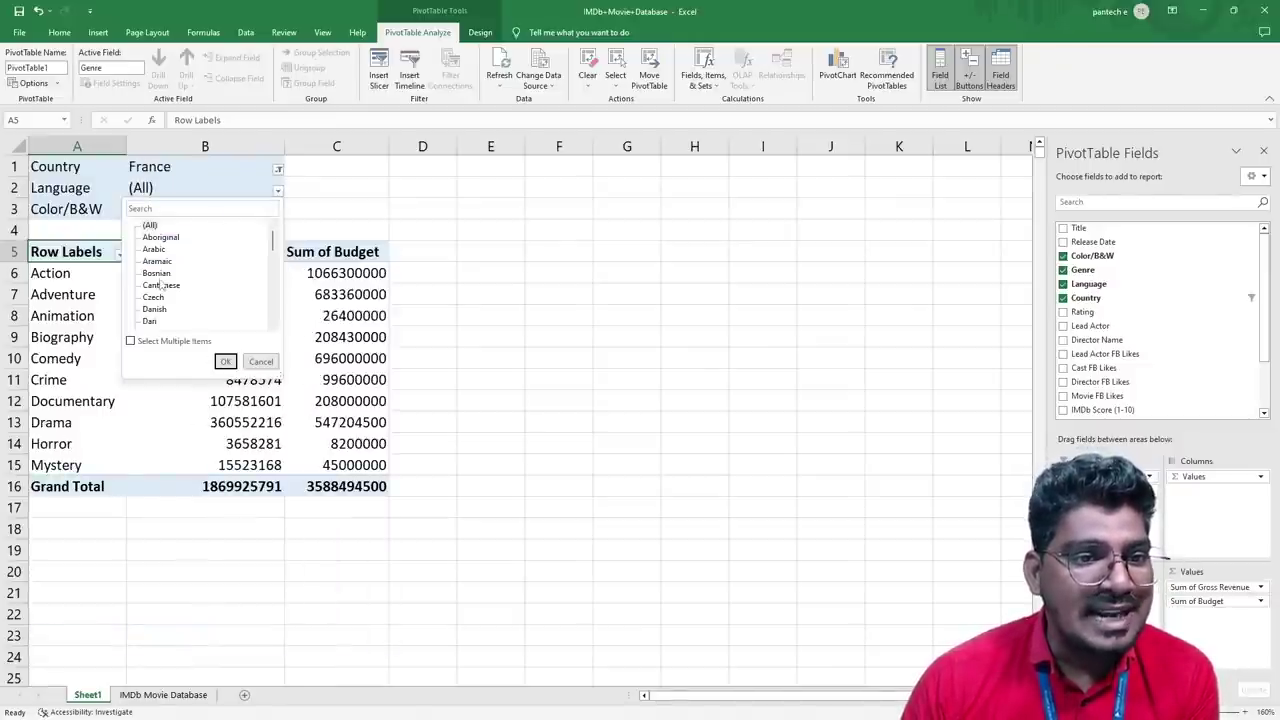
scroll(170, 276, "down", 2)
scroll(171, 284, "down", 2)
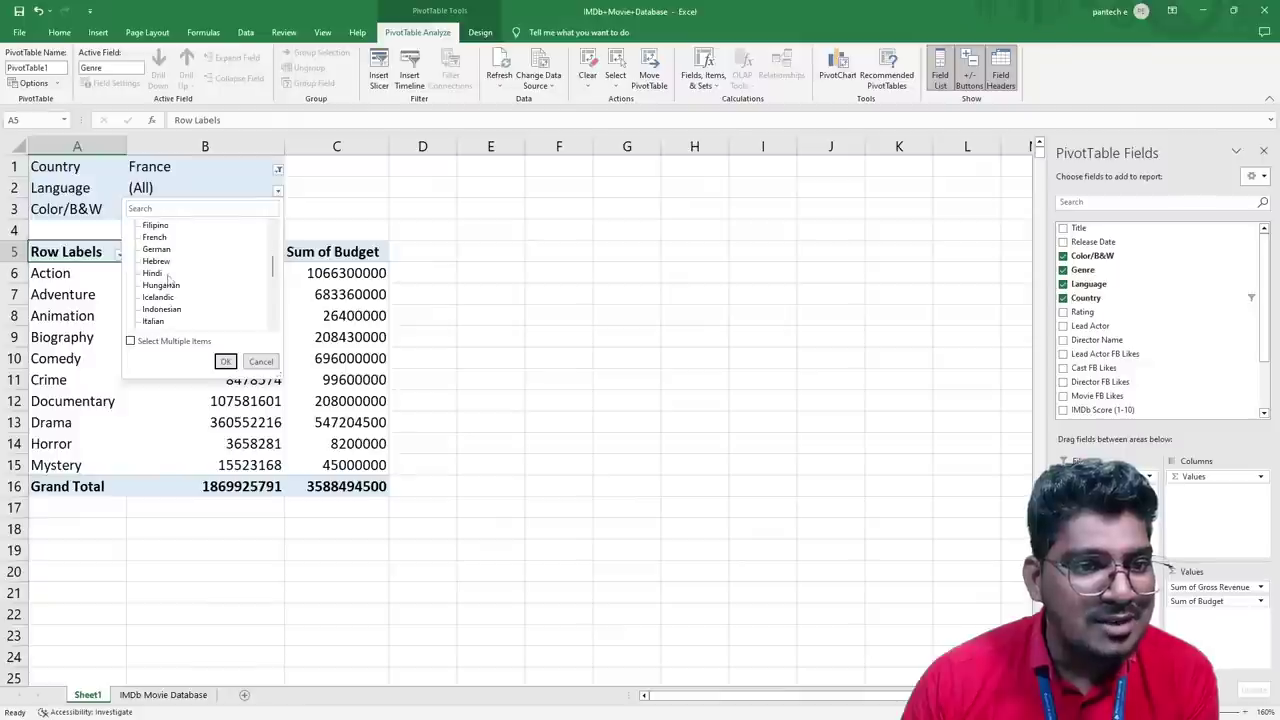
scroll(170, 280, "down", 5)
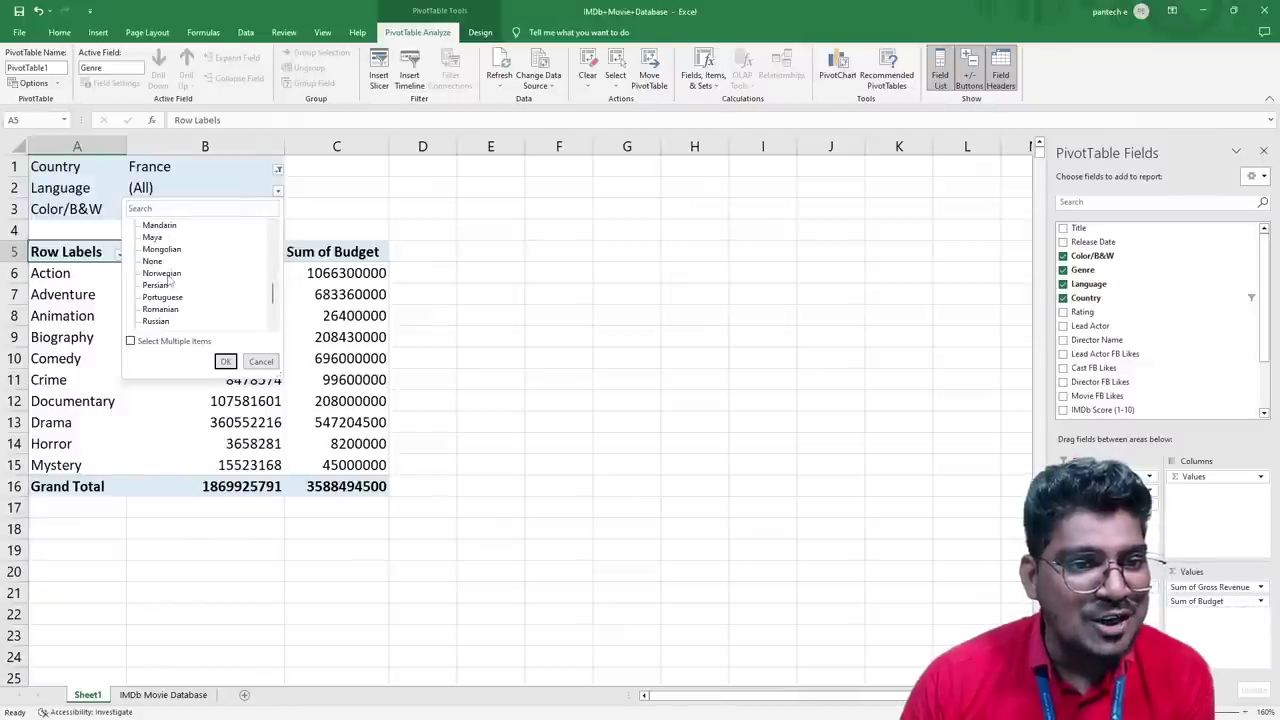
scroll(170, 282, "down", 3)
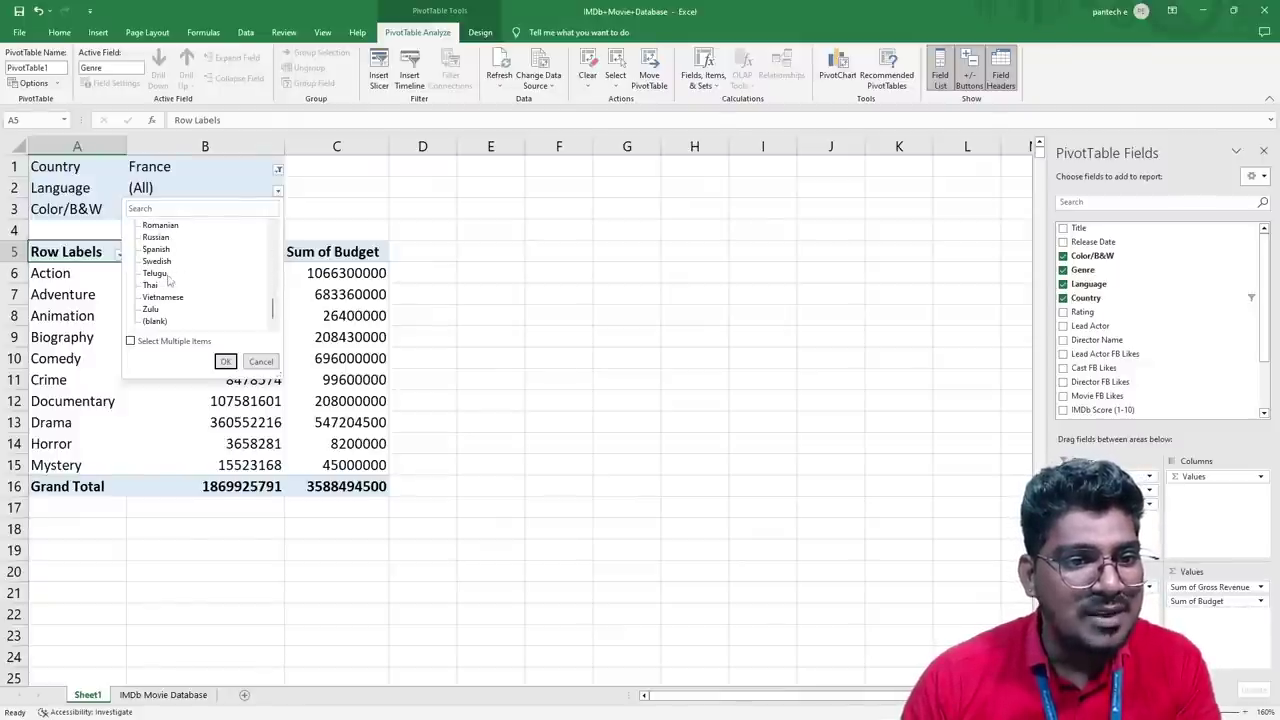
scroll(168, 282, "up", 7)
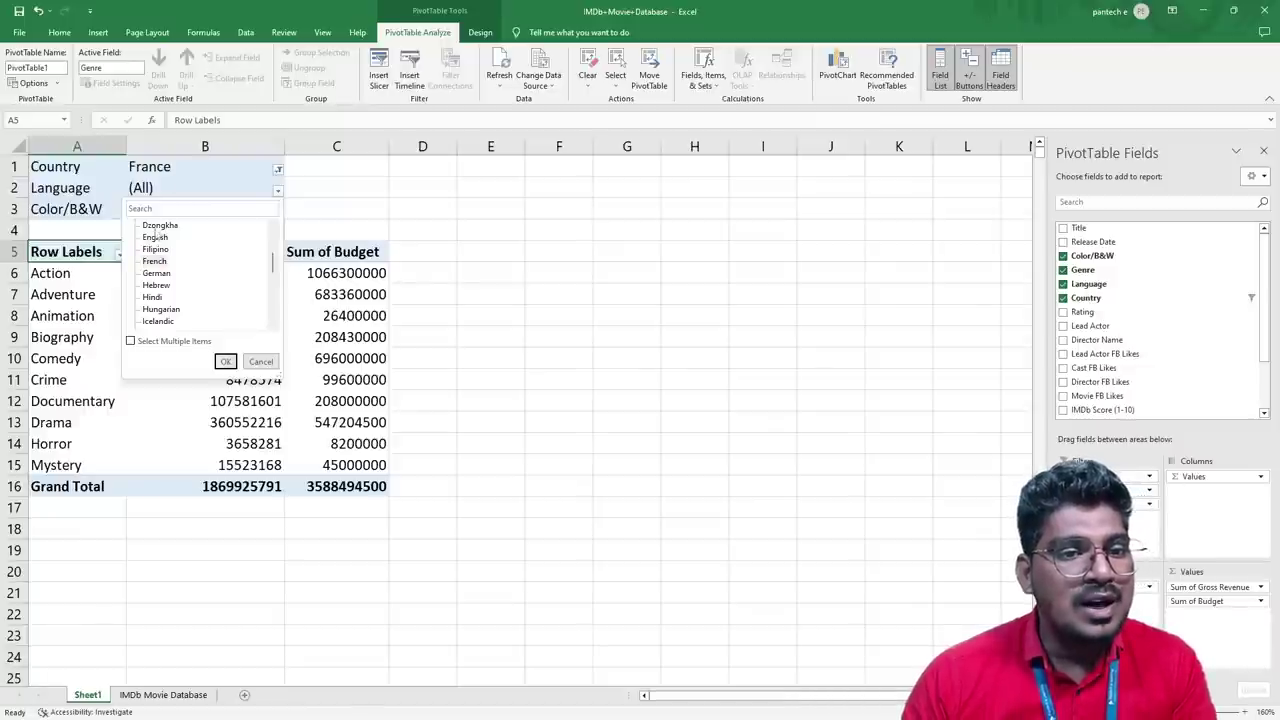
left_click(155, 261)
left_click(225, 361)
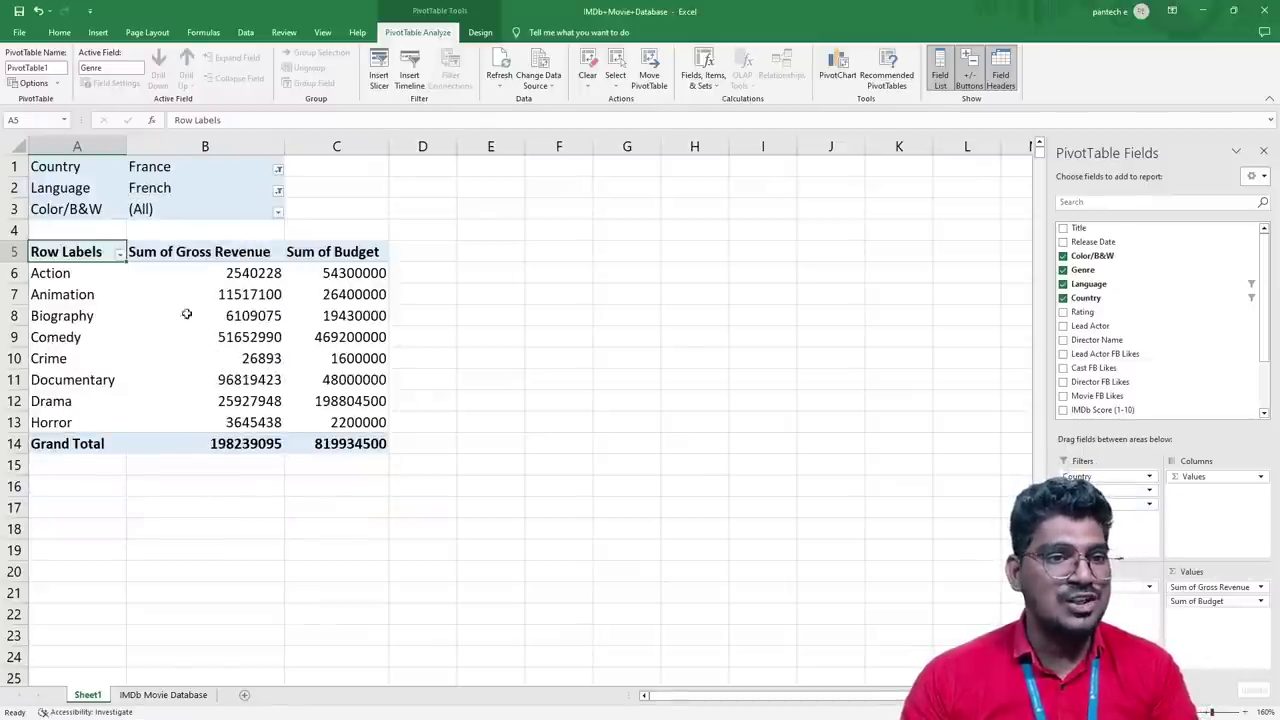
Step: Filter the PivotTable by Color/B&W to show only Color movies
left_click(278, 212)
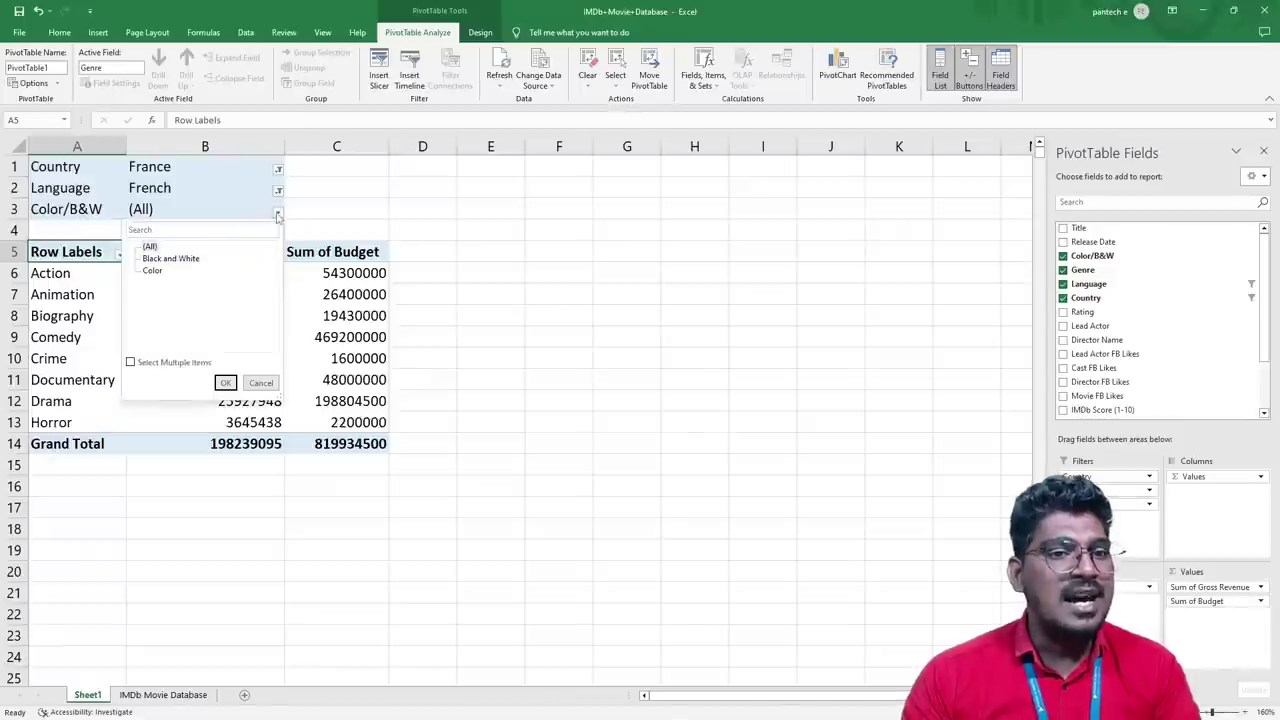
left_click(152, 271)
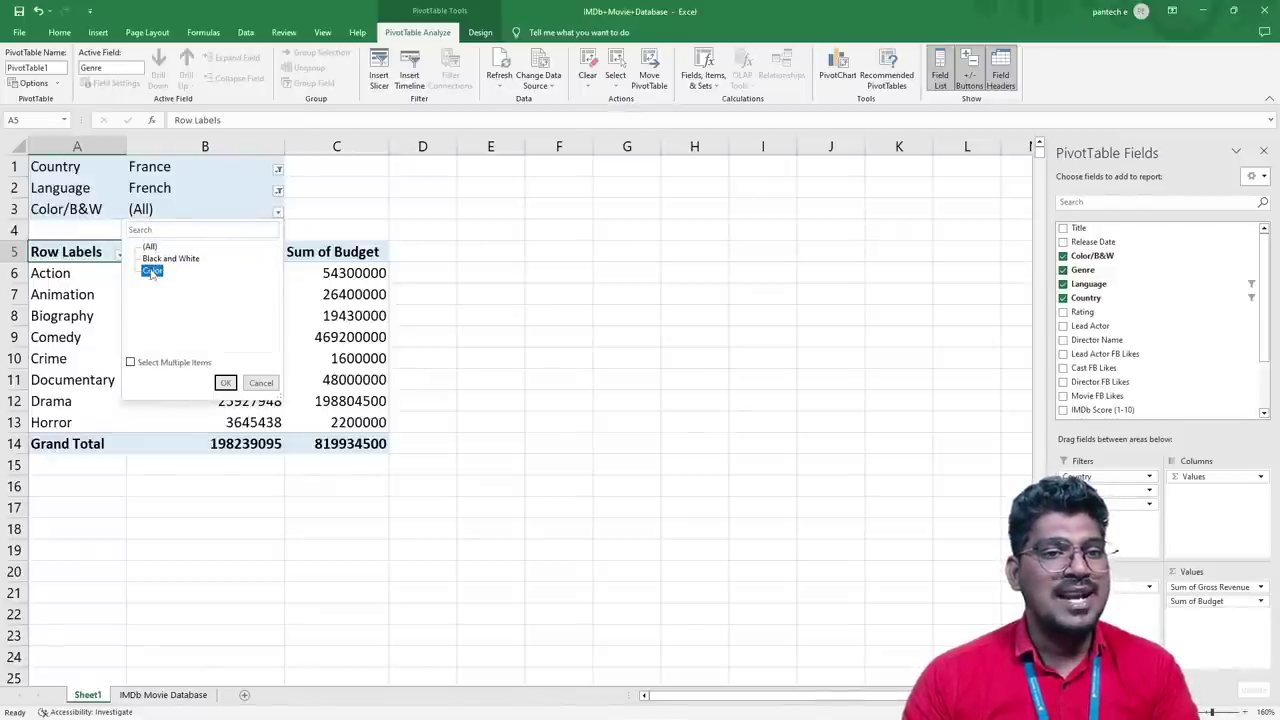
left_click(225, 383)
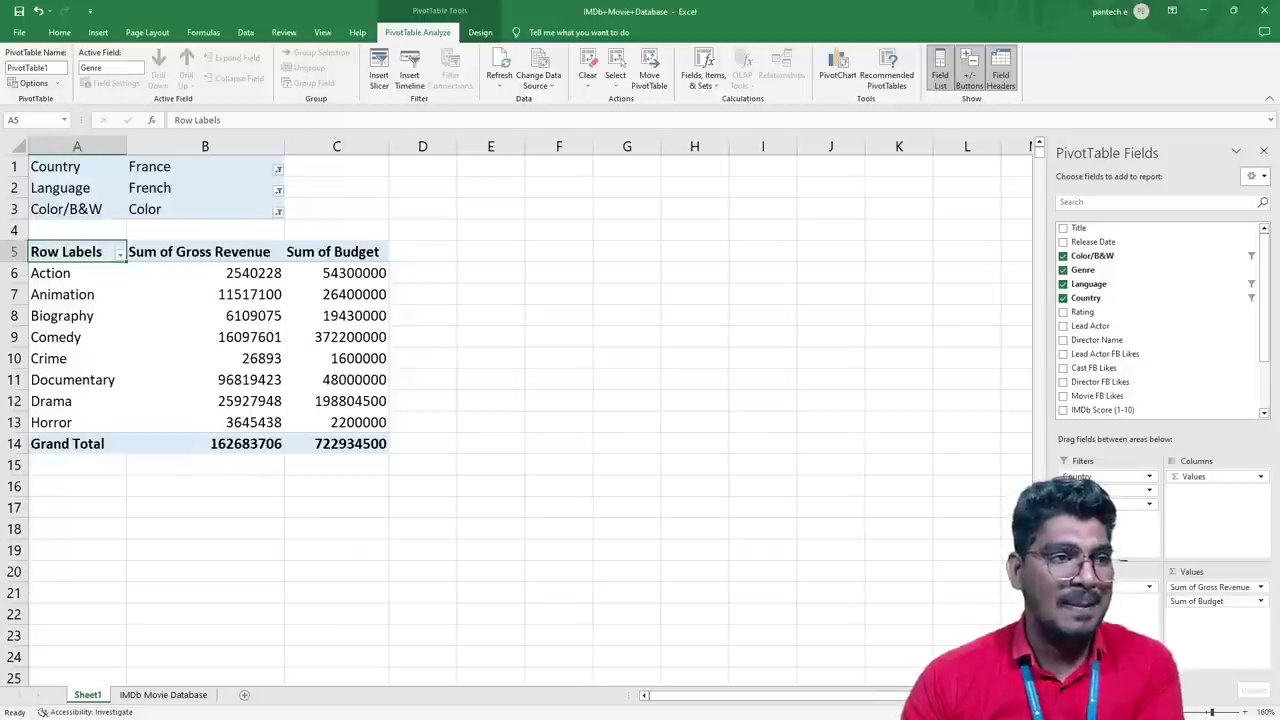
Step: Reset the Country filter to (All) after reviewing the filtered gross revenue and budget per genre
mouse_move(275, 345)
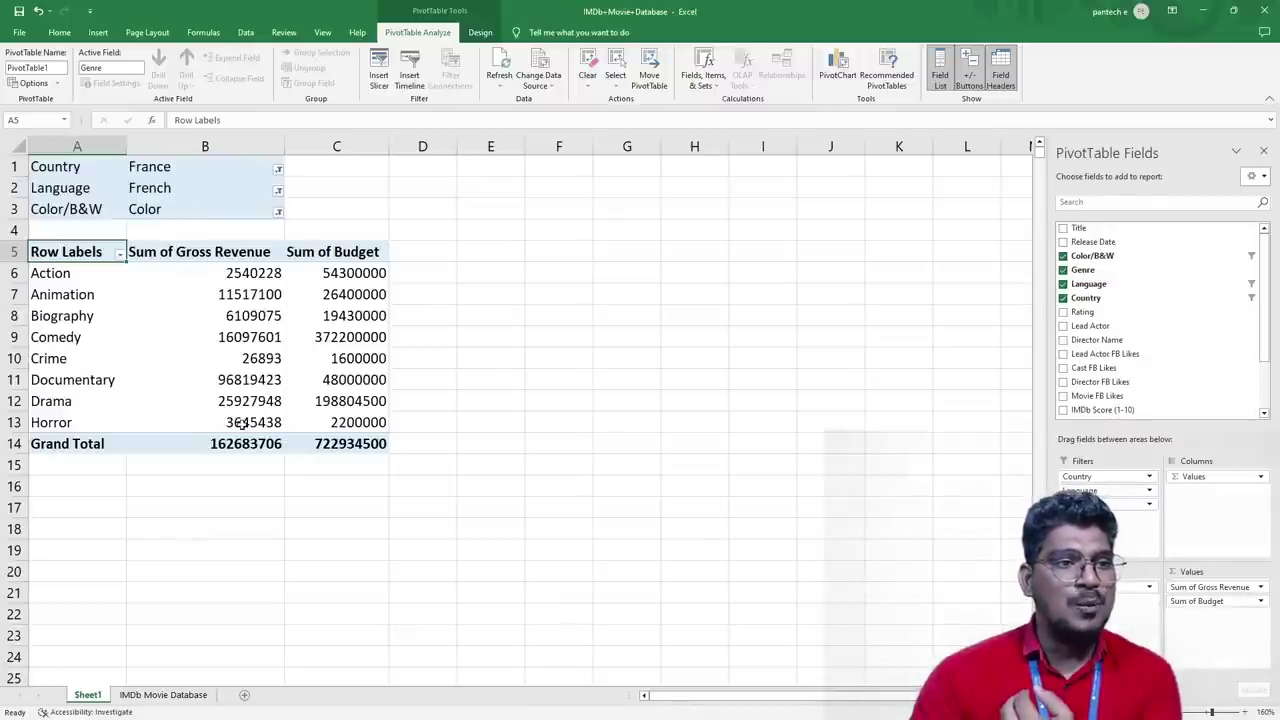
mouse_move(233, 381)
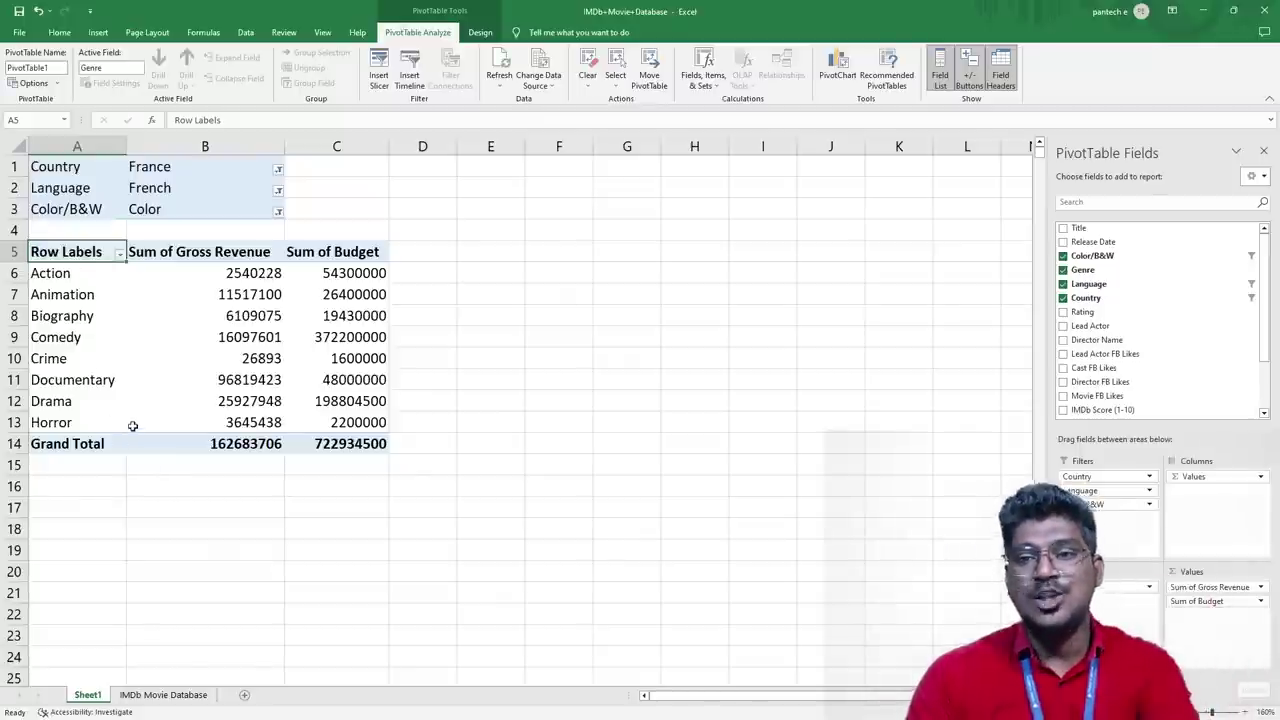
mouse_move(134, 428)
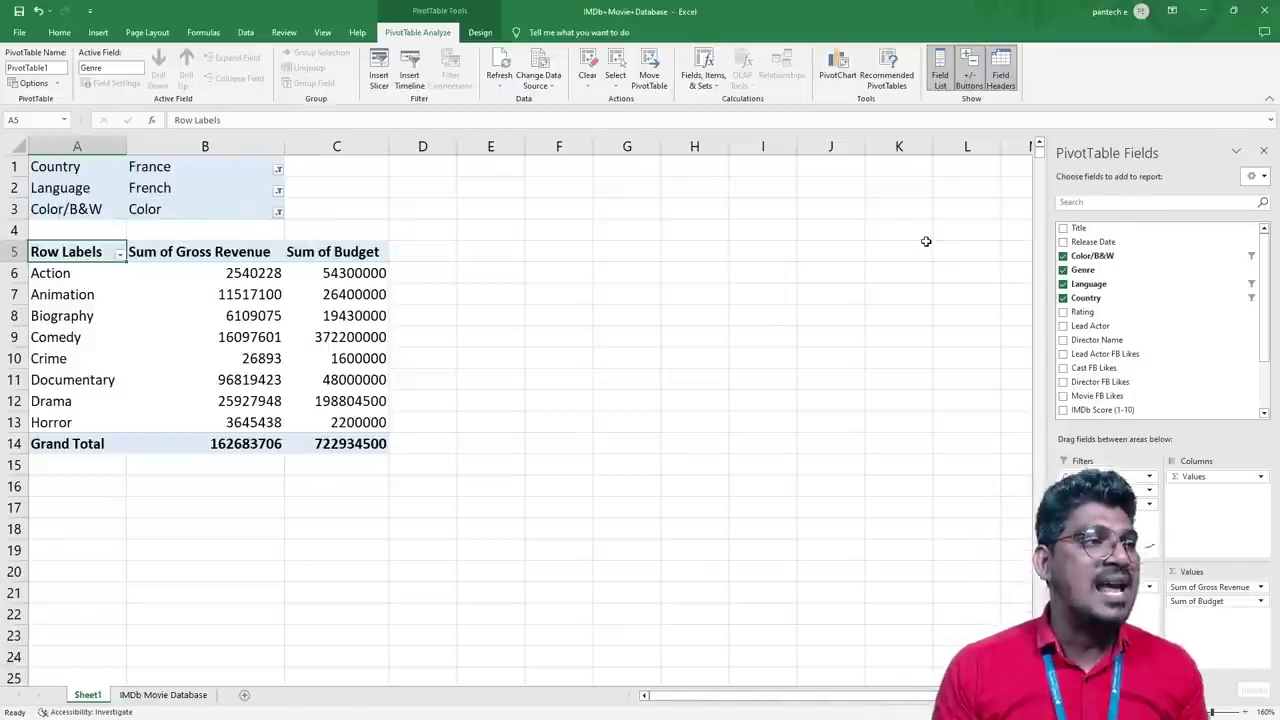
scroll(490, 416, "up", 4, "ctrl")
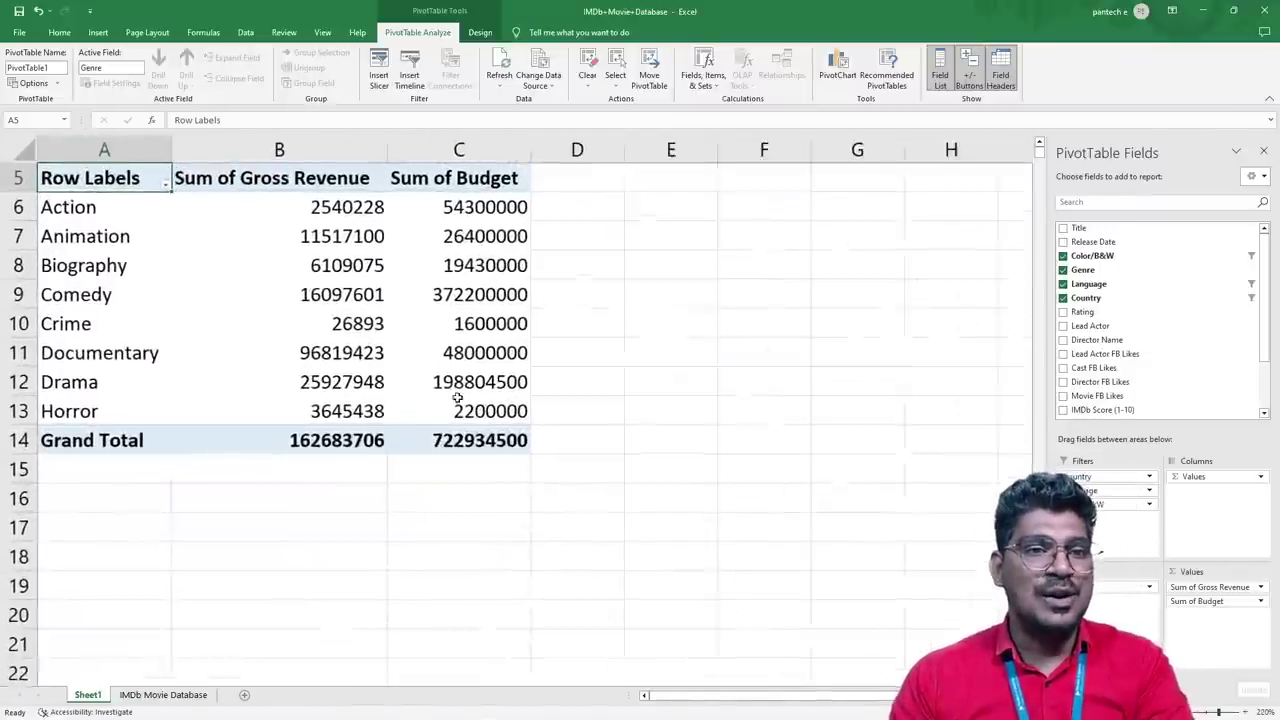
scroll(650, 430, "up", 2)
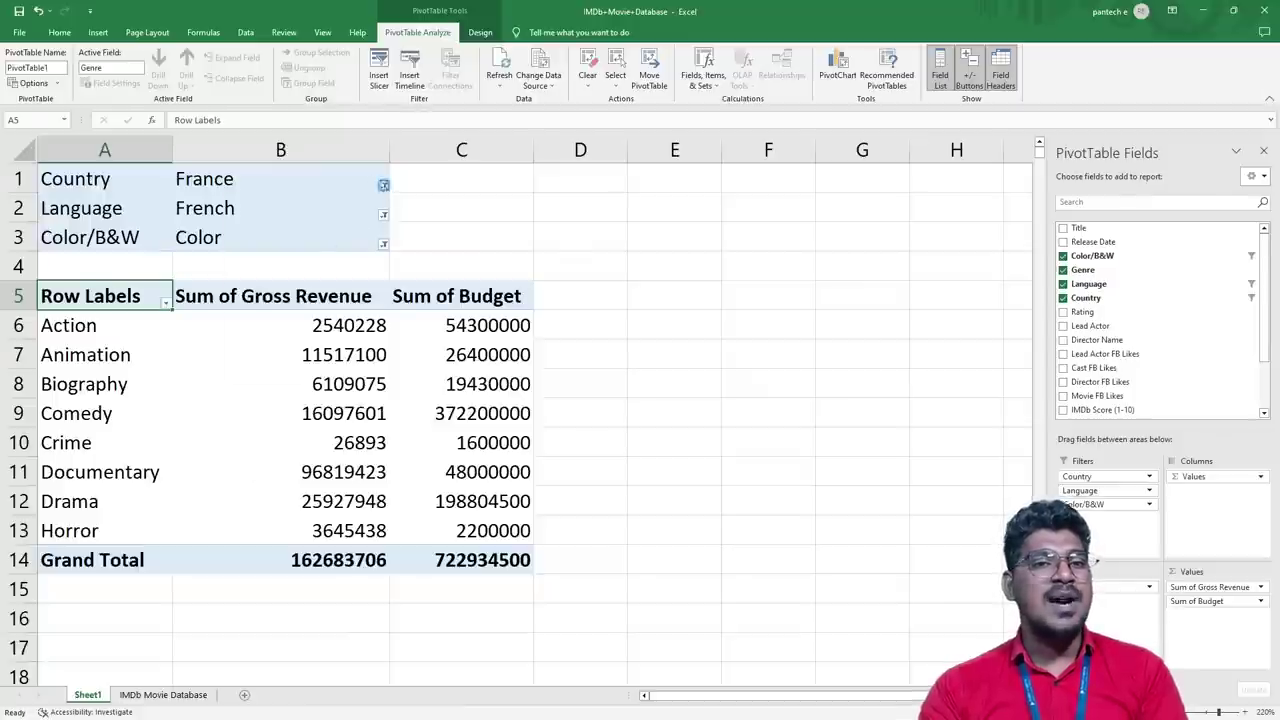
left_click(383, 186)
left_click(255, 220)
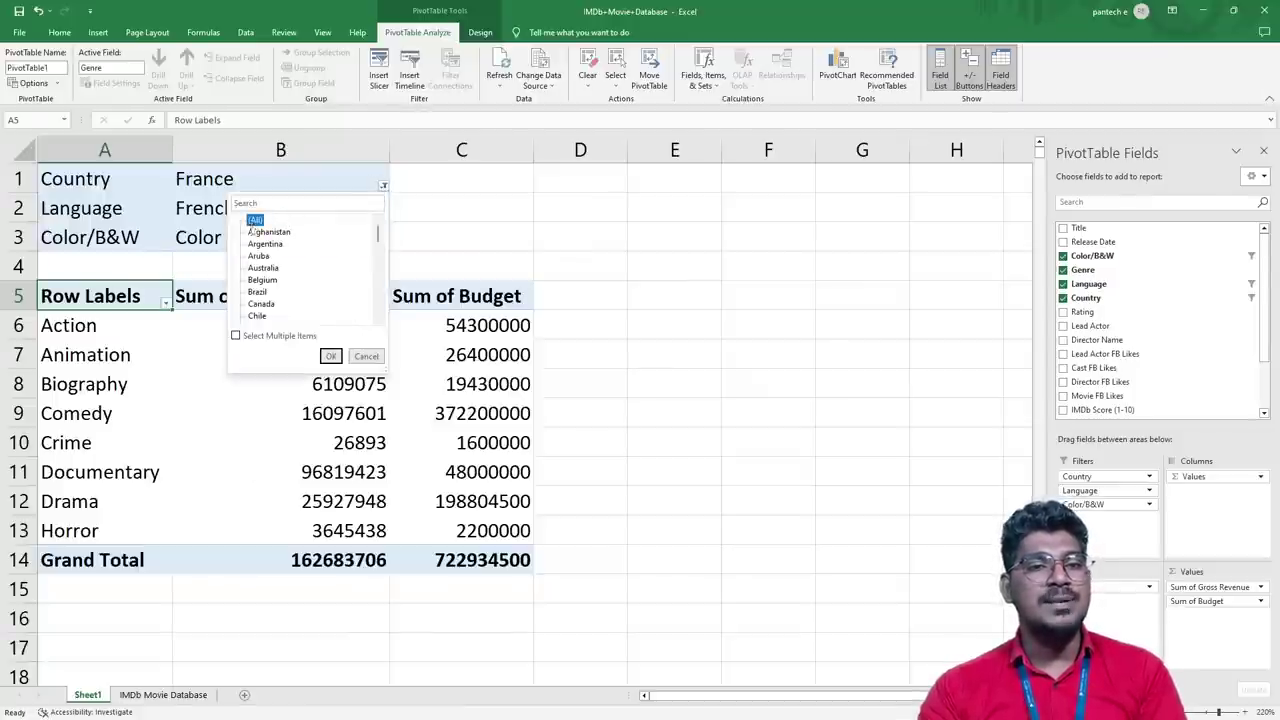
left_click(331, 356)
Step: Reset the Language and Color/B&W filters to (All) and review gross revenue and budget across all genres
left_click(384, 214)
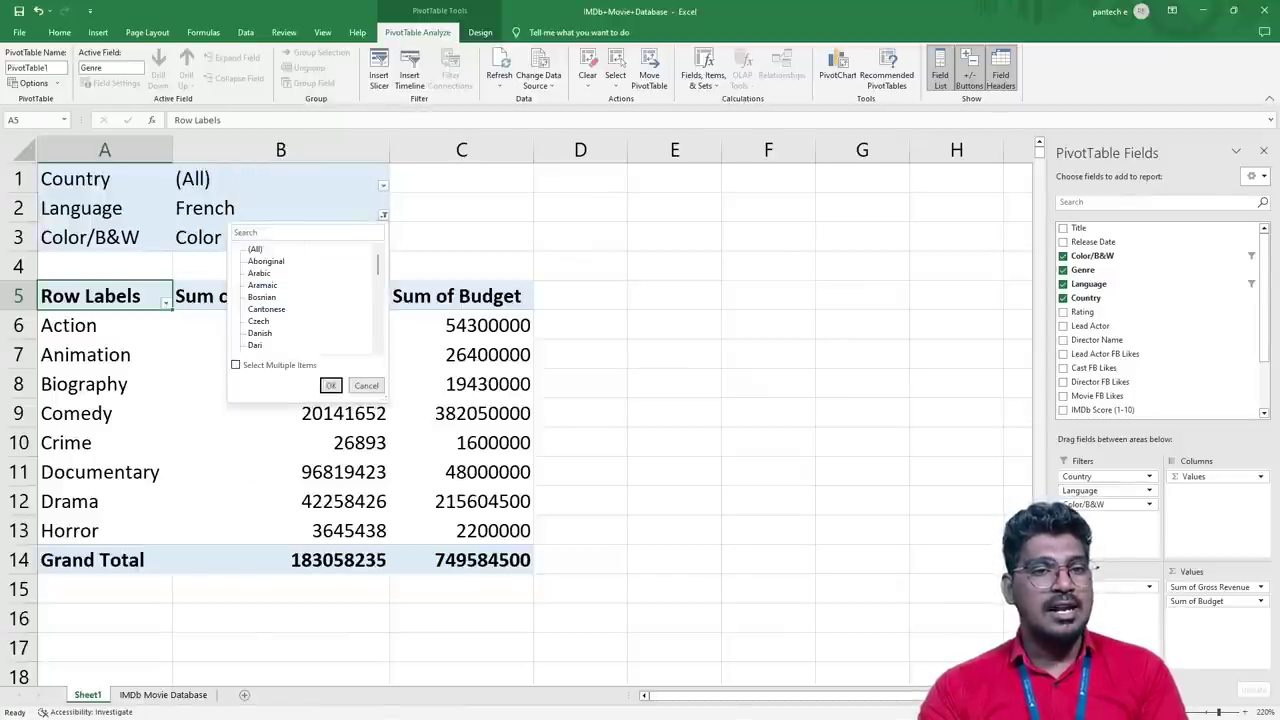
left_click(255, 249)
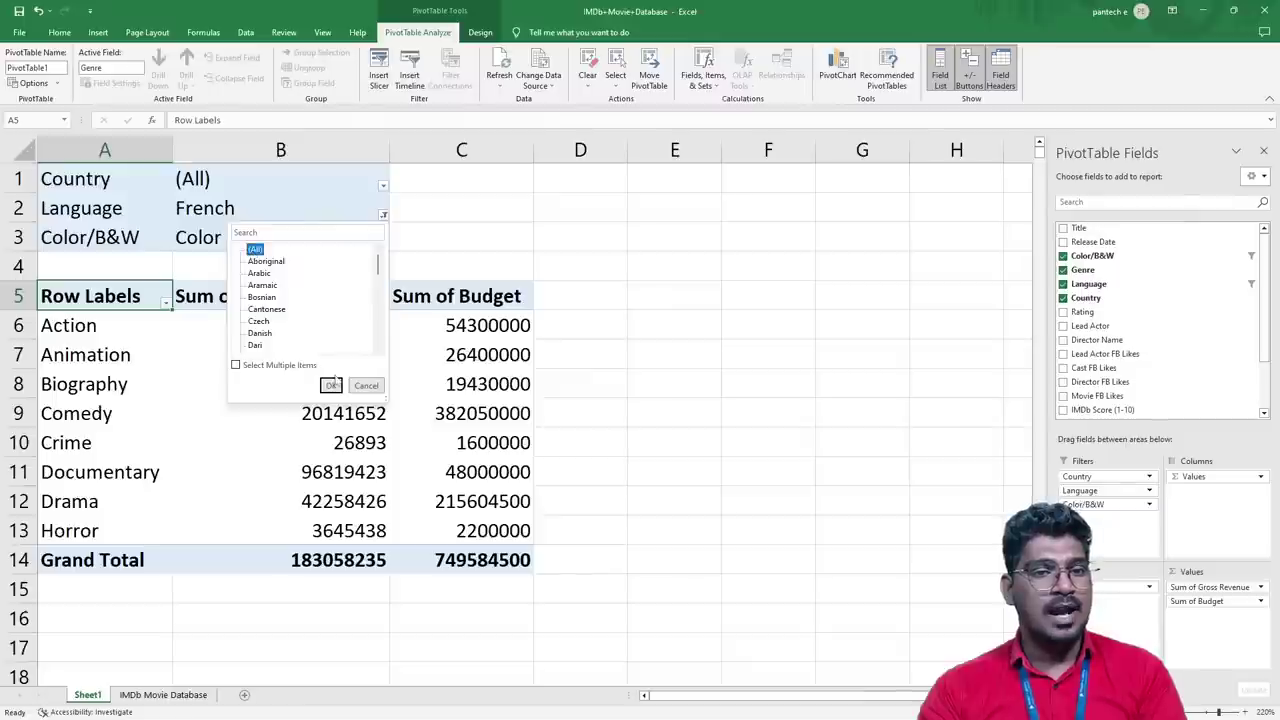
left_click(331, 385)
left_click(383, 245)
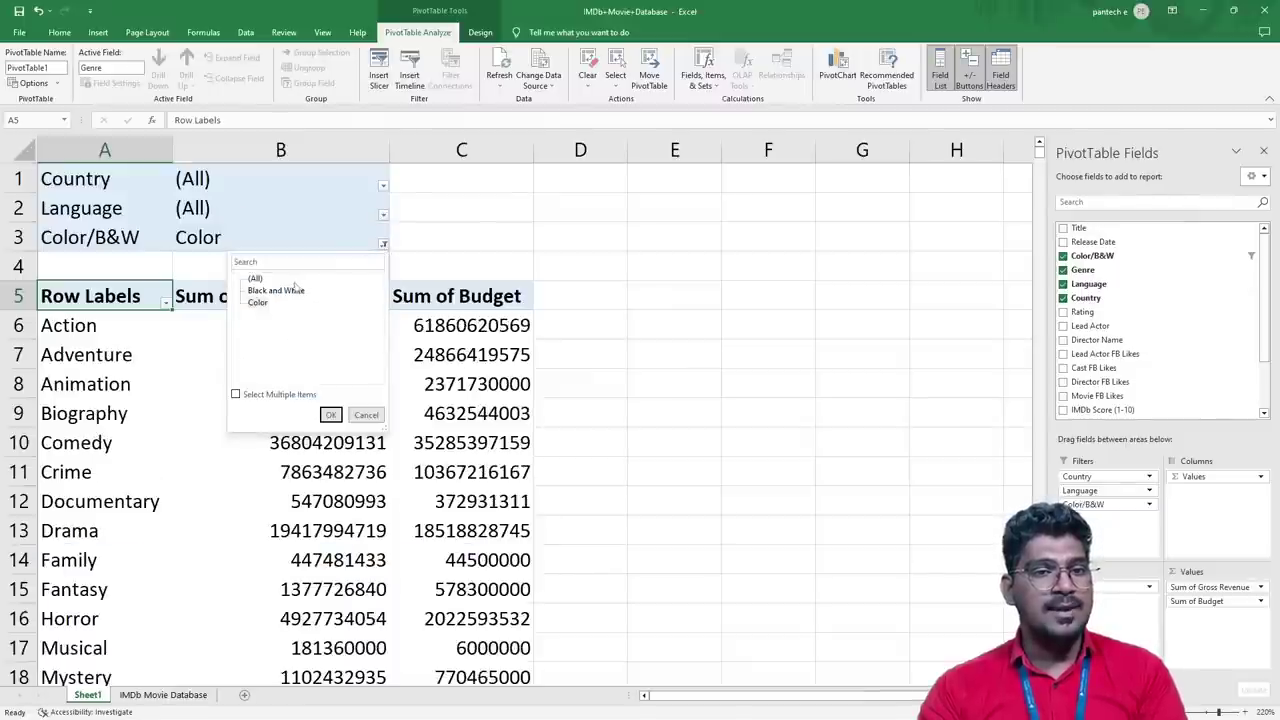
left_click(256, 280)
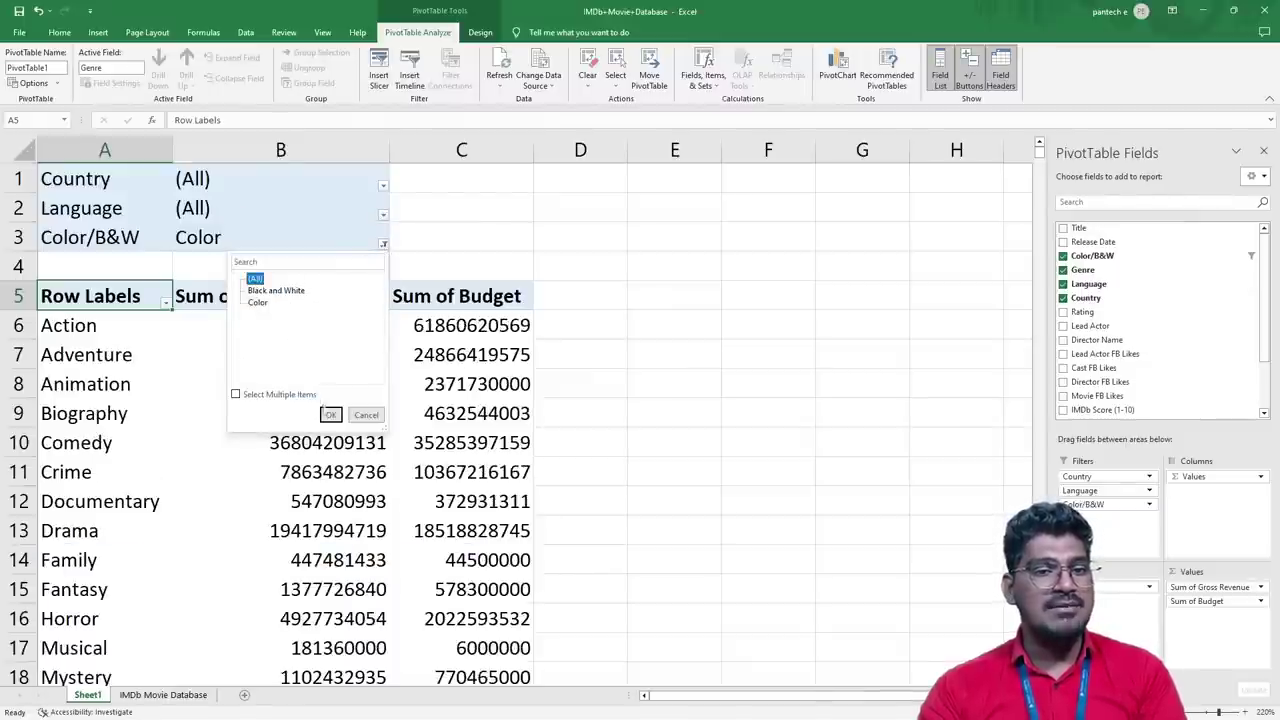
left_click(330, 414)
scroll(660, 486, "down", 5)
scroll(660, 487, "up", 4)
scroll(660, 487, "down", 1)
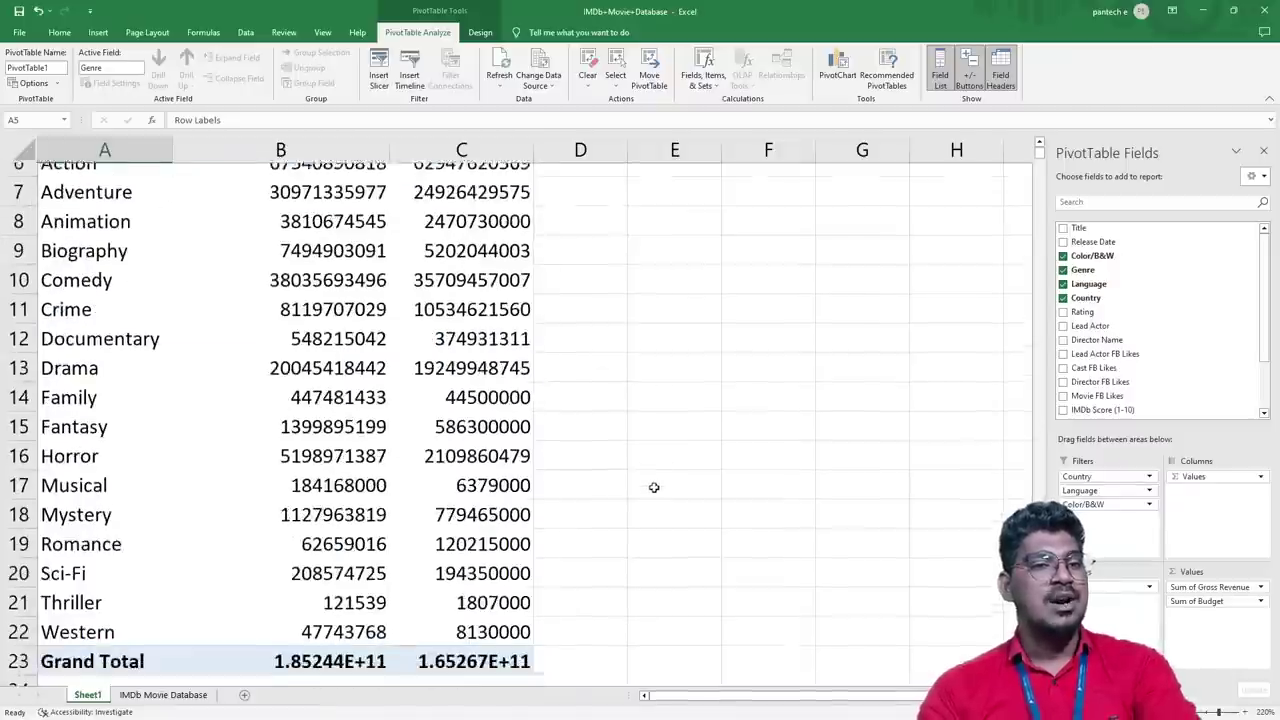
scroll(650, 490, "up", 3)
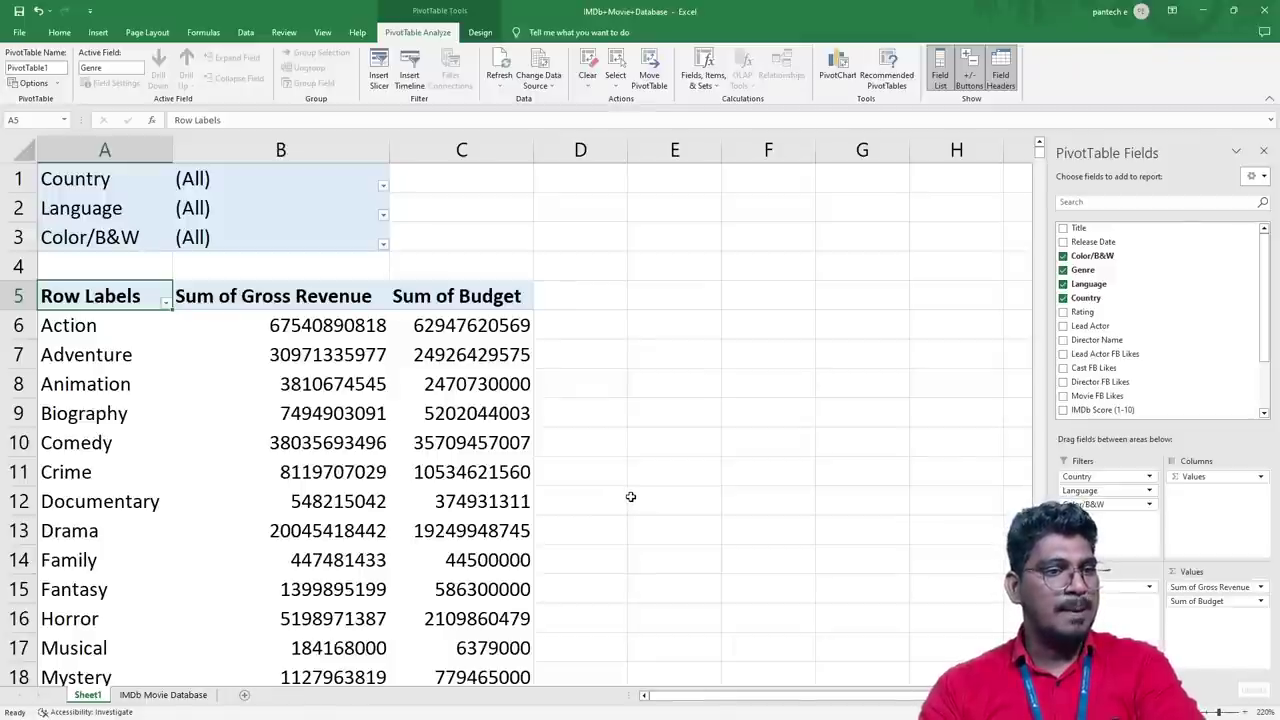
scroll(630, 497, "down", 3)
scroll(575, 515, "up", 3)
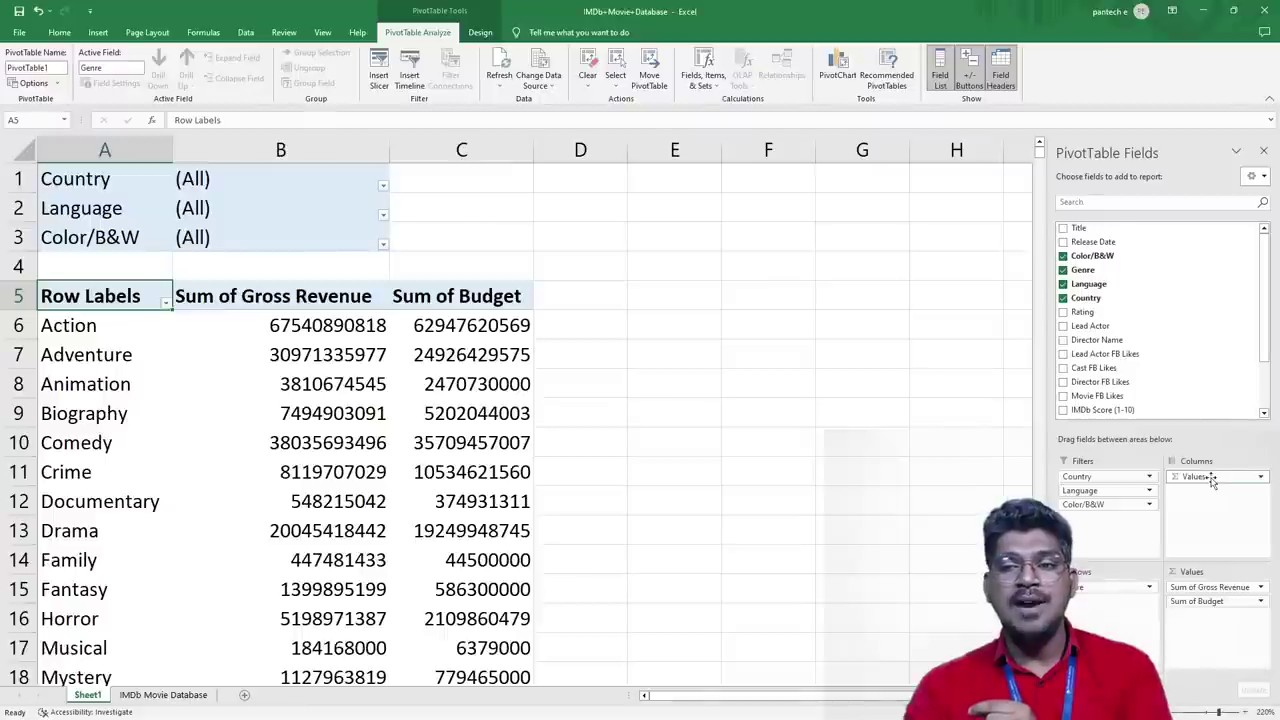
Step: Move the Values field from the Columns area to the Rows area, below Genre, and review the stacked layout
left_click_drag(1211, 481, 1089, 621)
scroll(394, 500, "down", 6)
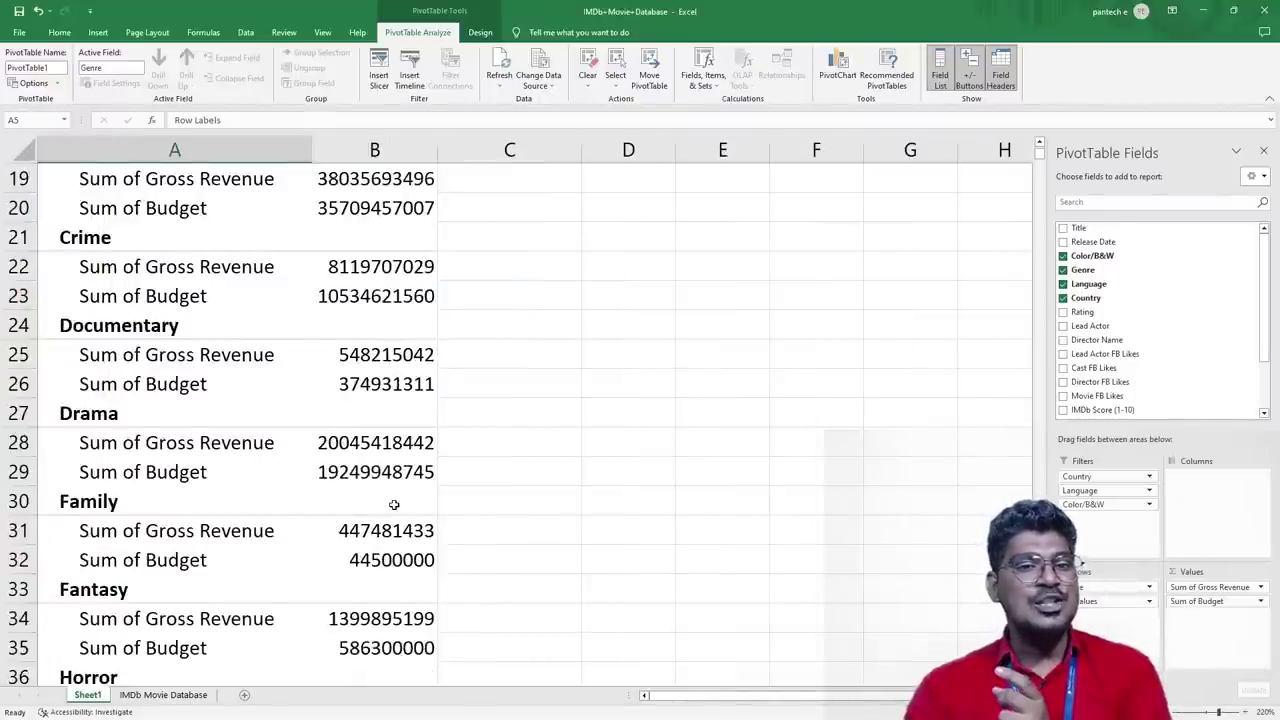
scroll(394, 500, "up", 5)
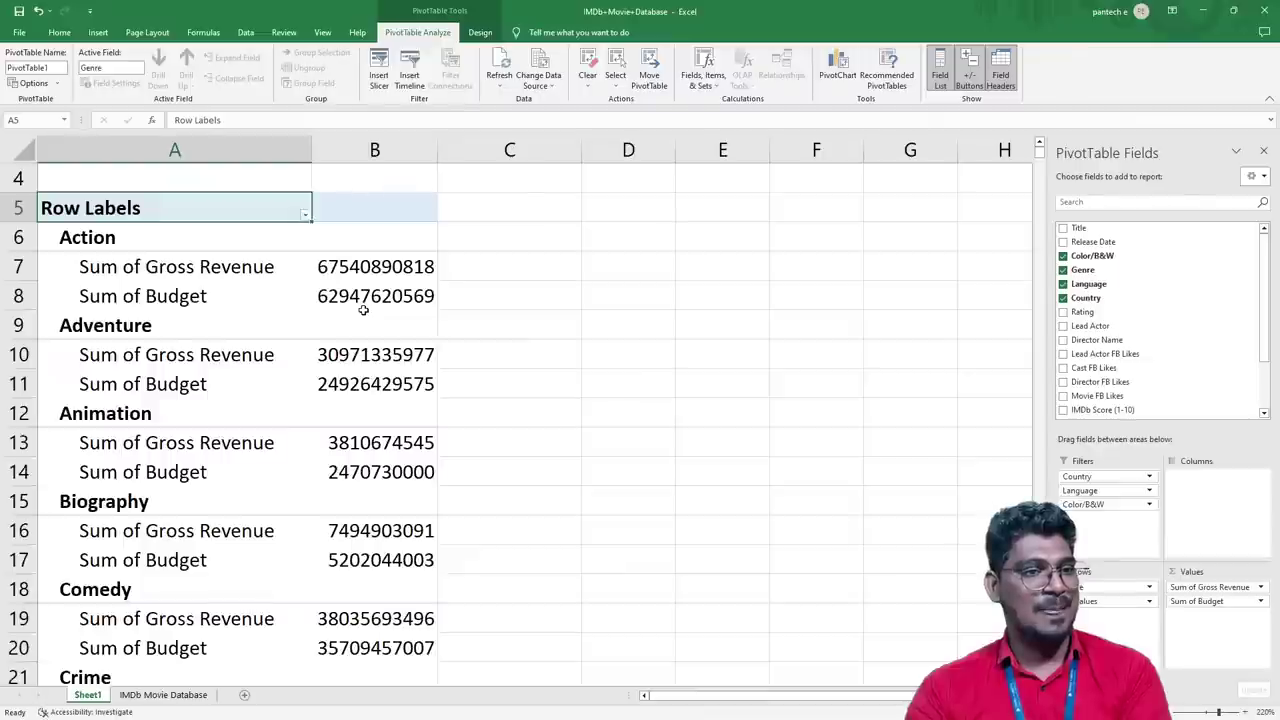
scroll(212, 323, "down", 2)
scroll(328, 434, "up", 3)
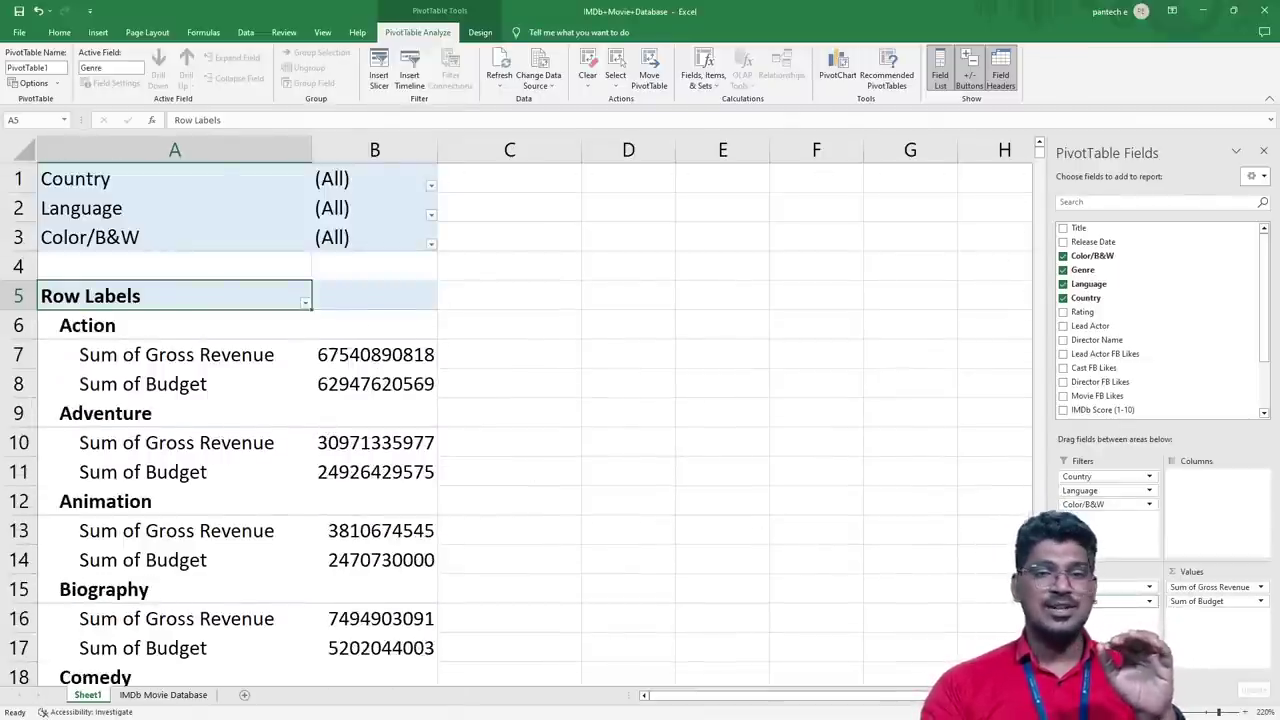
Step: Move the Values field back to the Columns area so gross revenue and budget sit side by side
left_click_drag(1187, 572, 1219, 510)
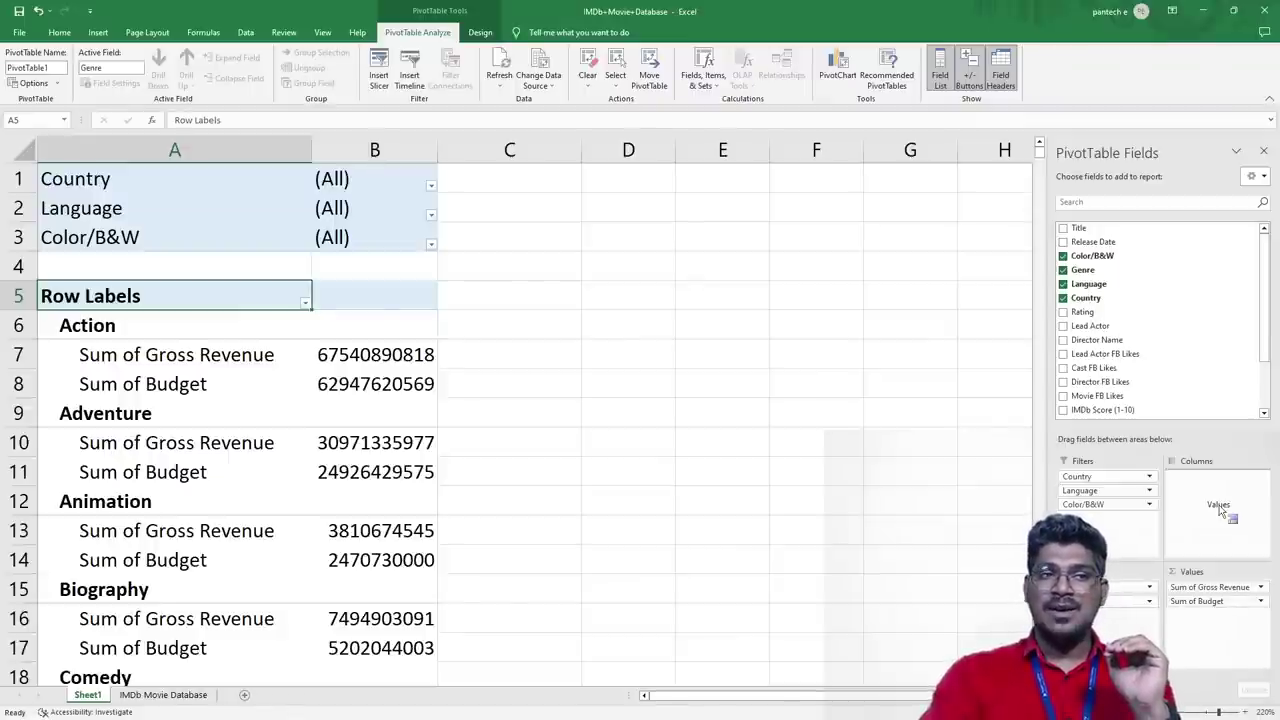
left_click_drag(1219, 510, 1220, 510)
scroll(292, 456, "down", 4)
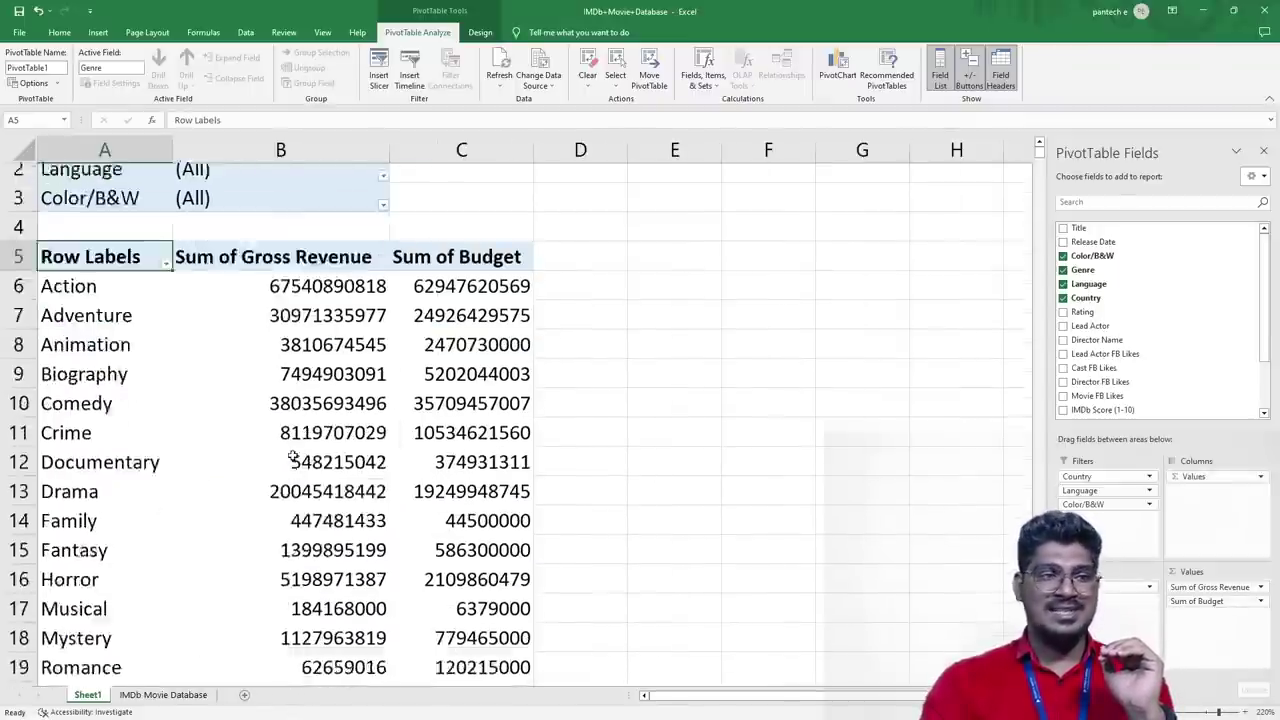
scroll(414, 443, "up", 4)
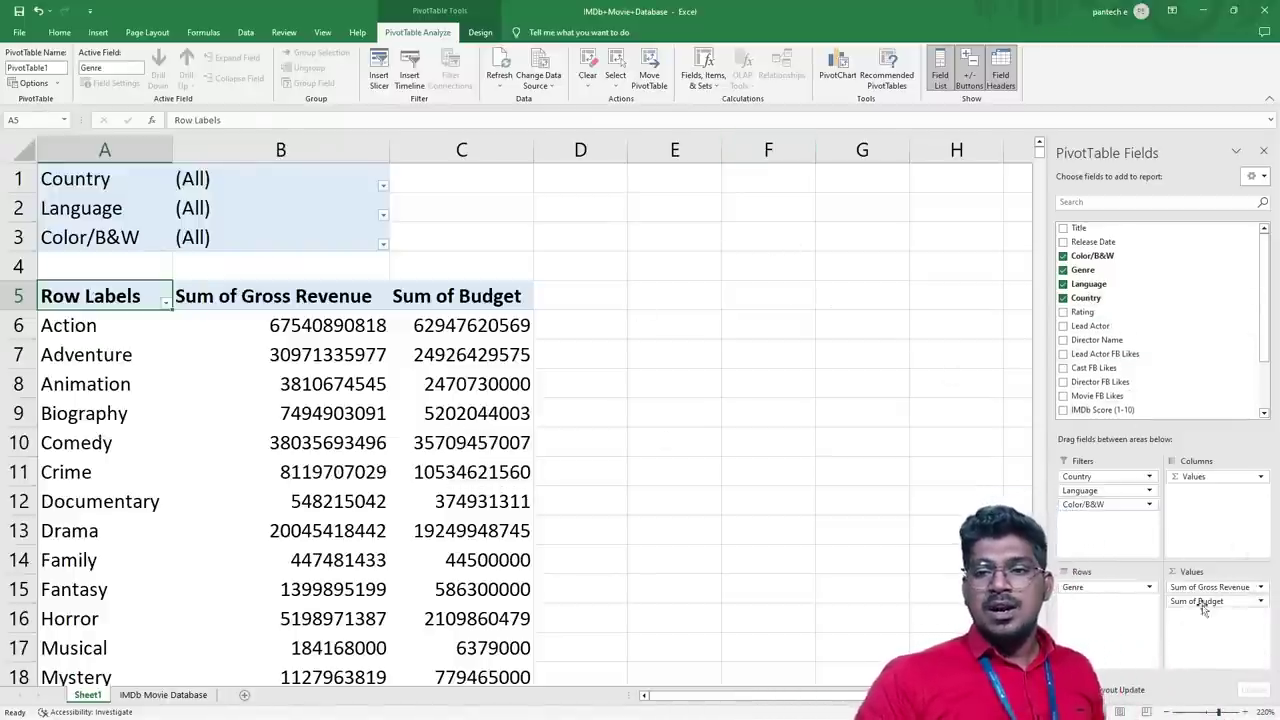
Step: Place the Values field under Rows again to compare layouts, and return it to Columns
left_click_drag(1209, 478, 1088, 614)
scroll(248, 354, "down", 4)
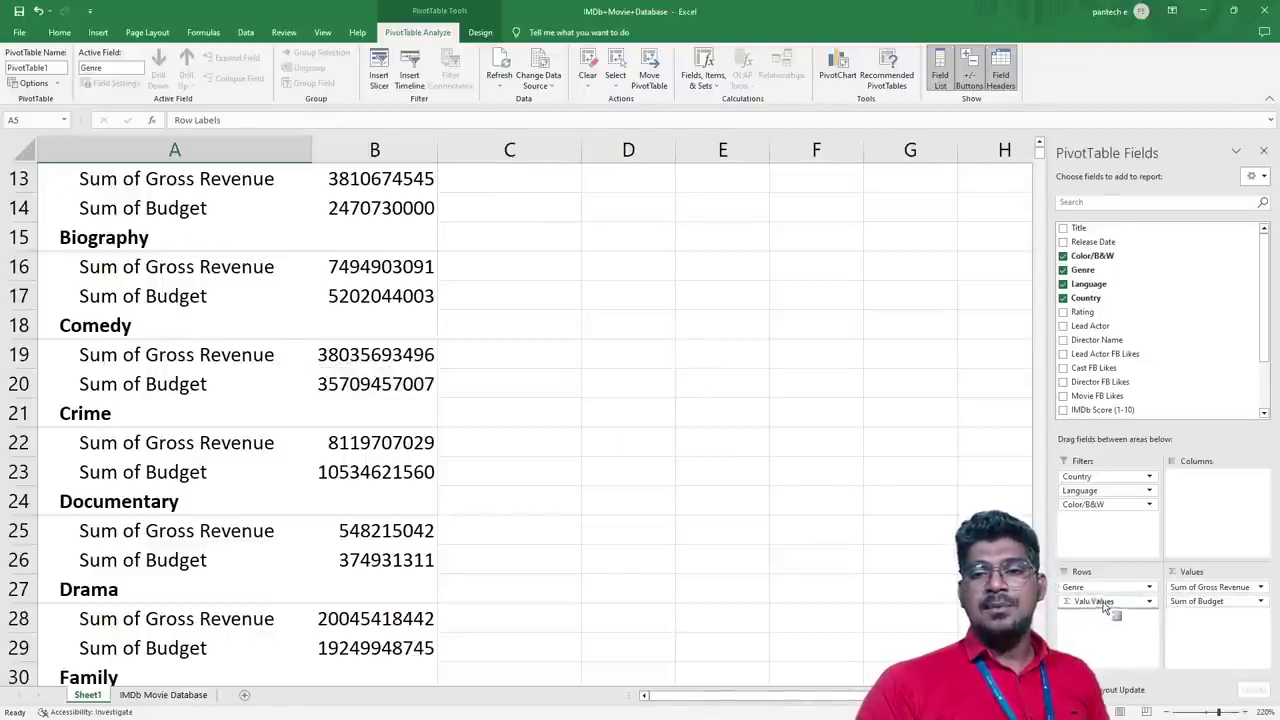
left_click_drag(1083, 603, 1215, 500)
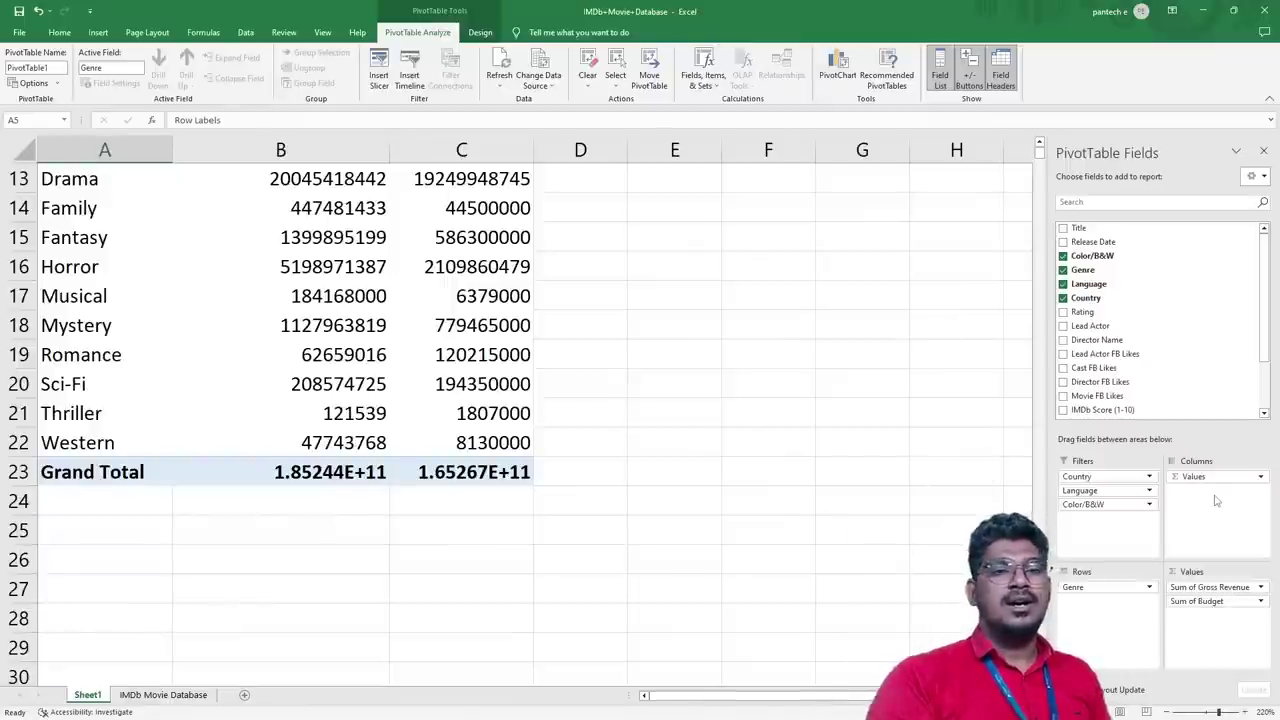
scroll(441, 316, "up", 4)
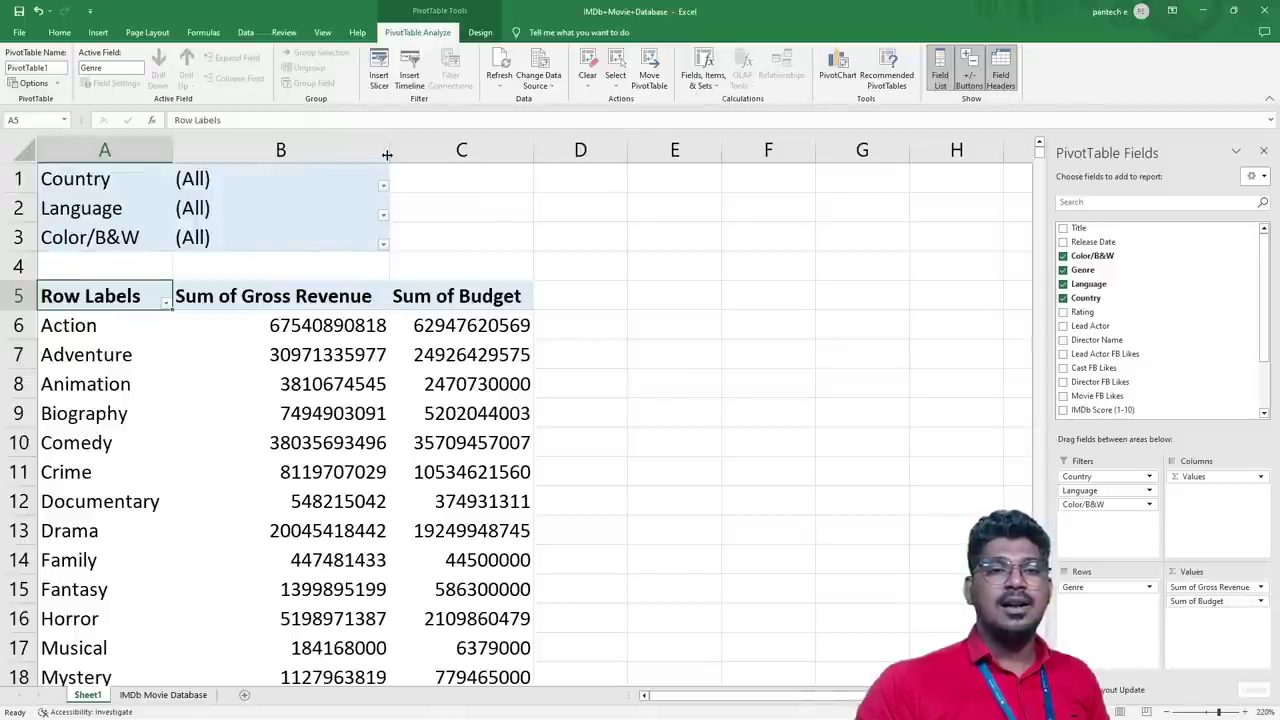
Step: Widen columns B and C and check how the Grand Total row displays its figures
left_click_drag(389, 151, 440, 158)
left_click_drag(585, 158, 631, 160)
scroll(620, 463, "down", 2)
scroll(620, 463, "down", 5)
scroll(584, 458, "up", 2)
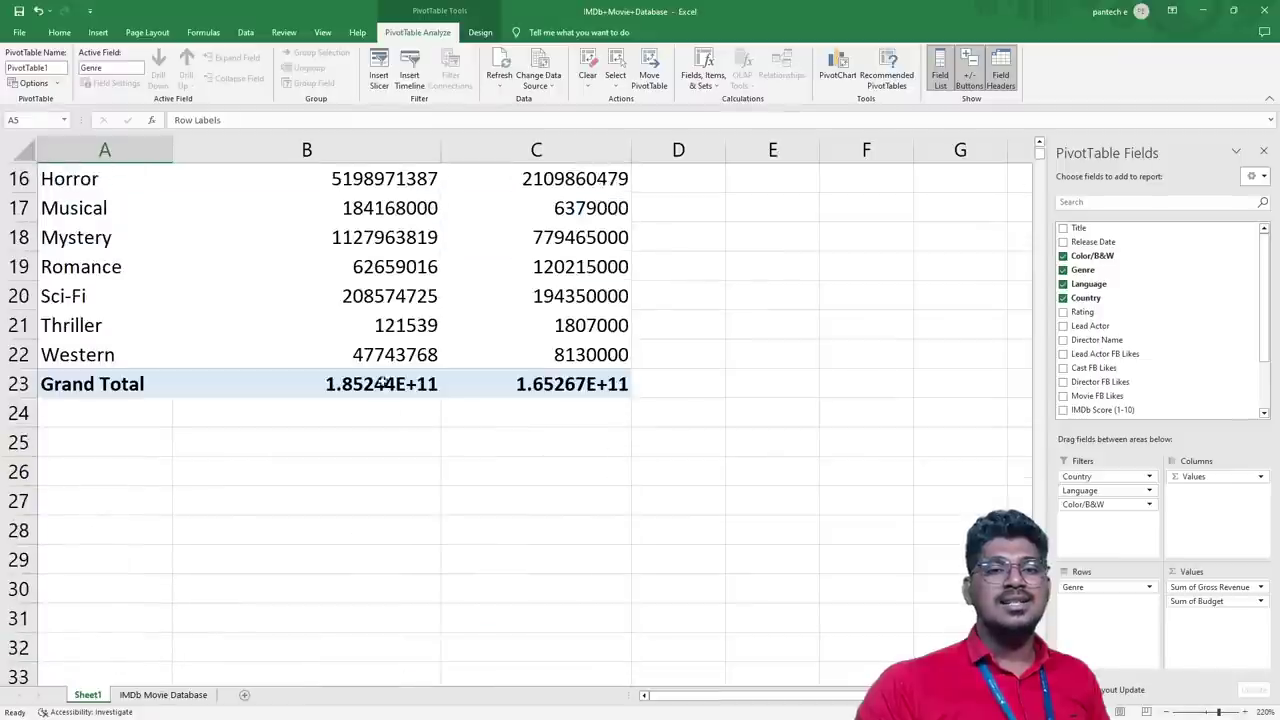
mouse_move(414, 394)
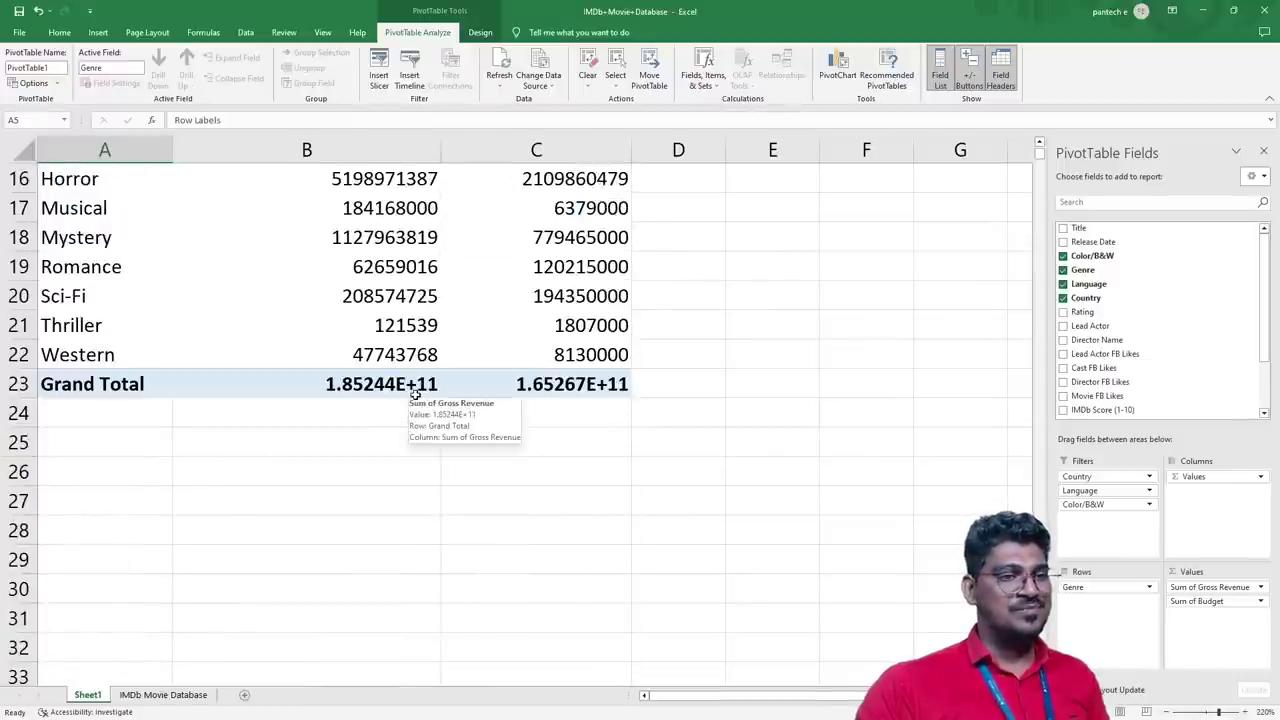
scroll(414, 394, "up", 5)
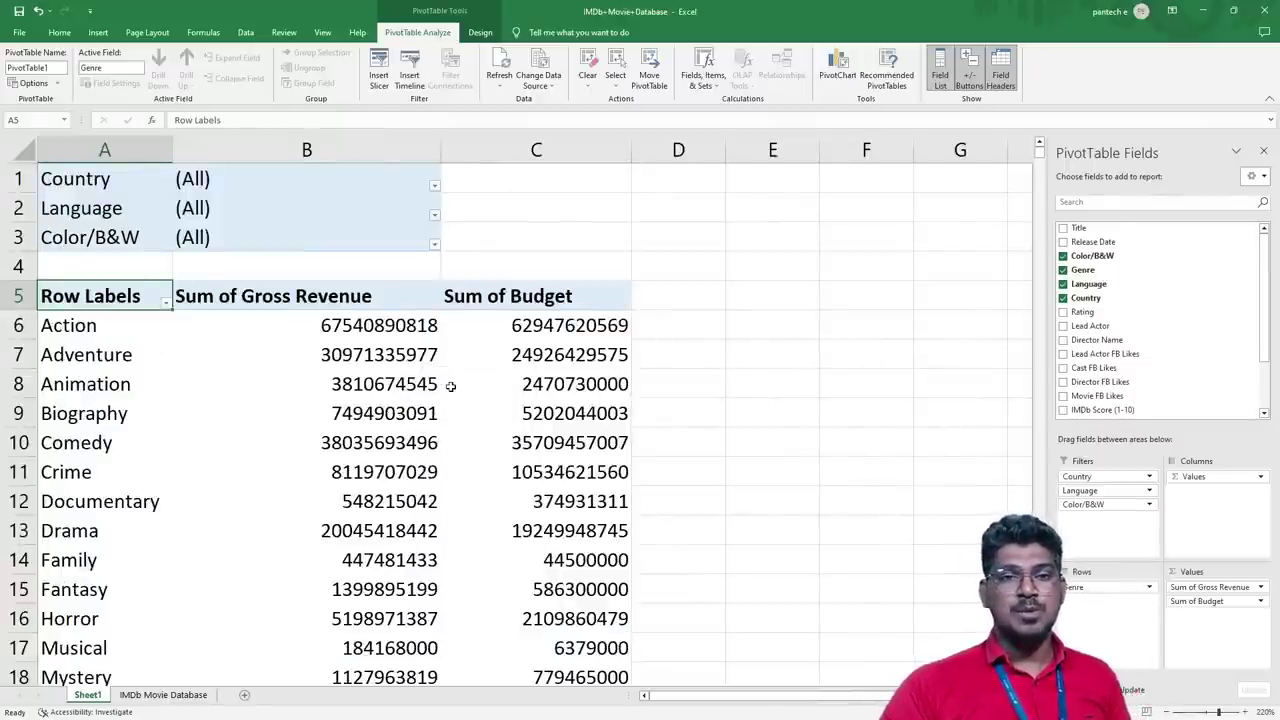
Step: Filter the PivotTable by Country to show only France
left_click(435, 187)
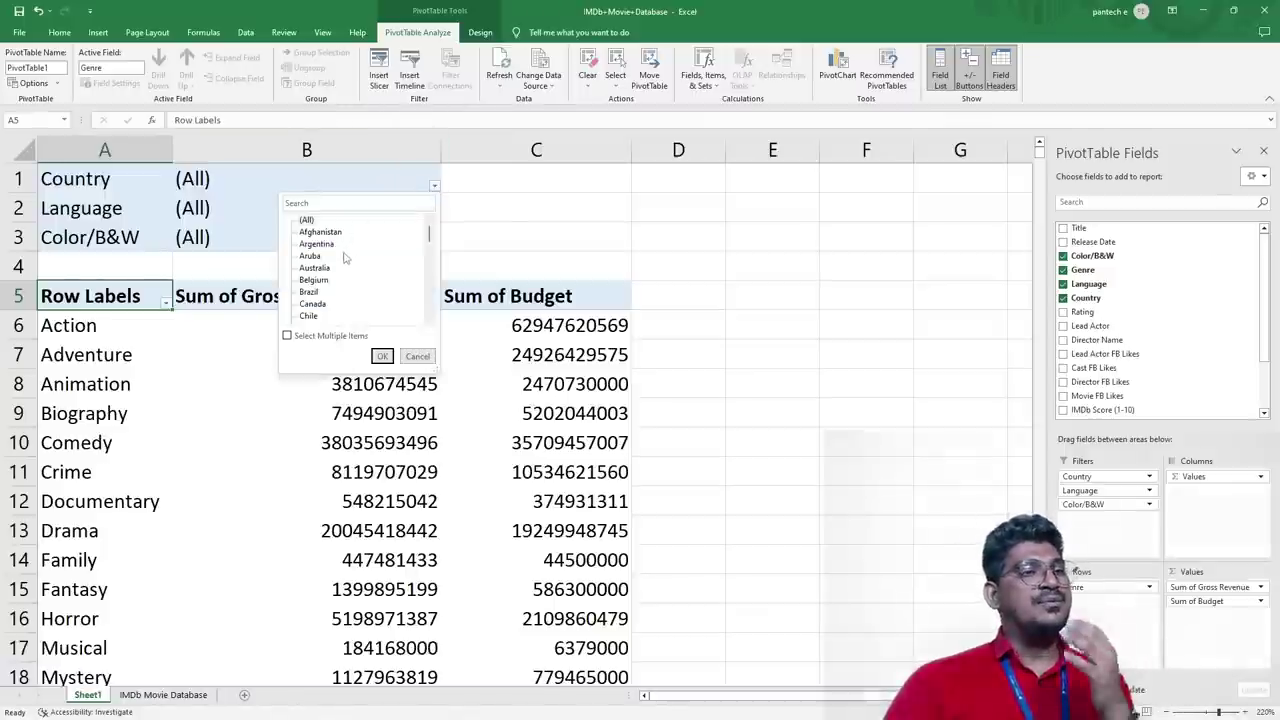
scroll(343, 258, "down", 4)
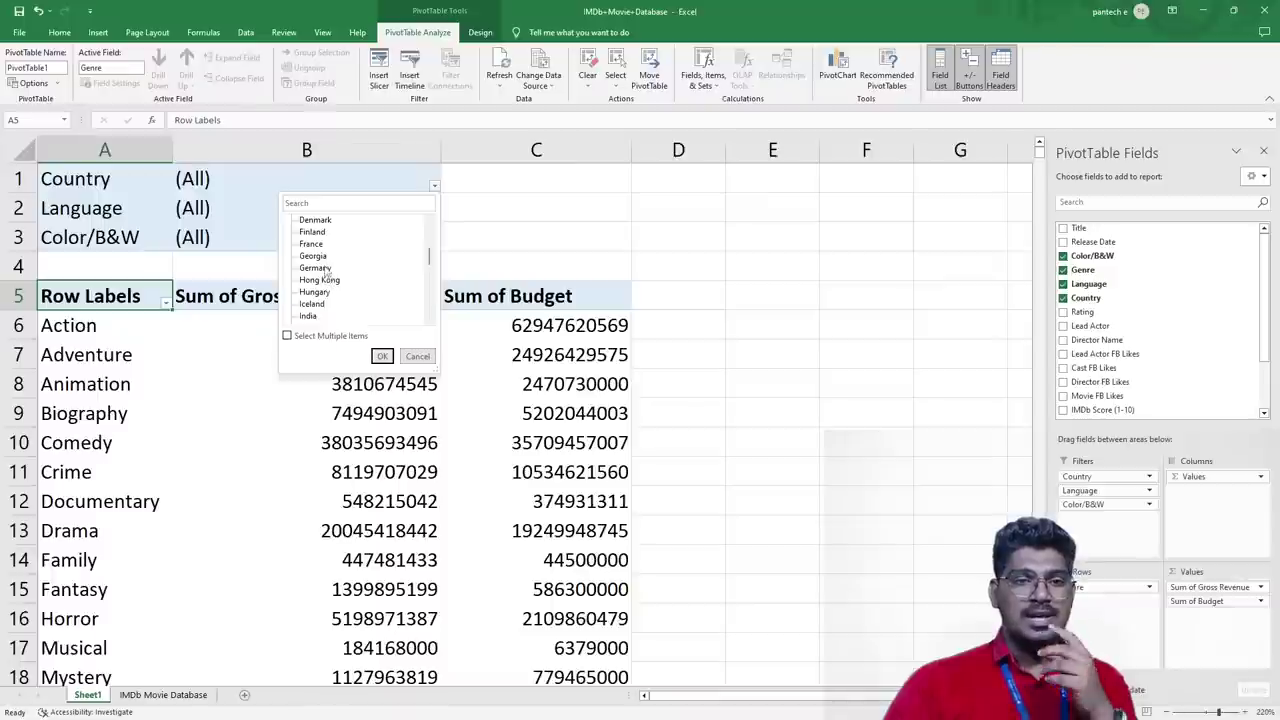
left_click(311, 244)
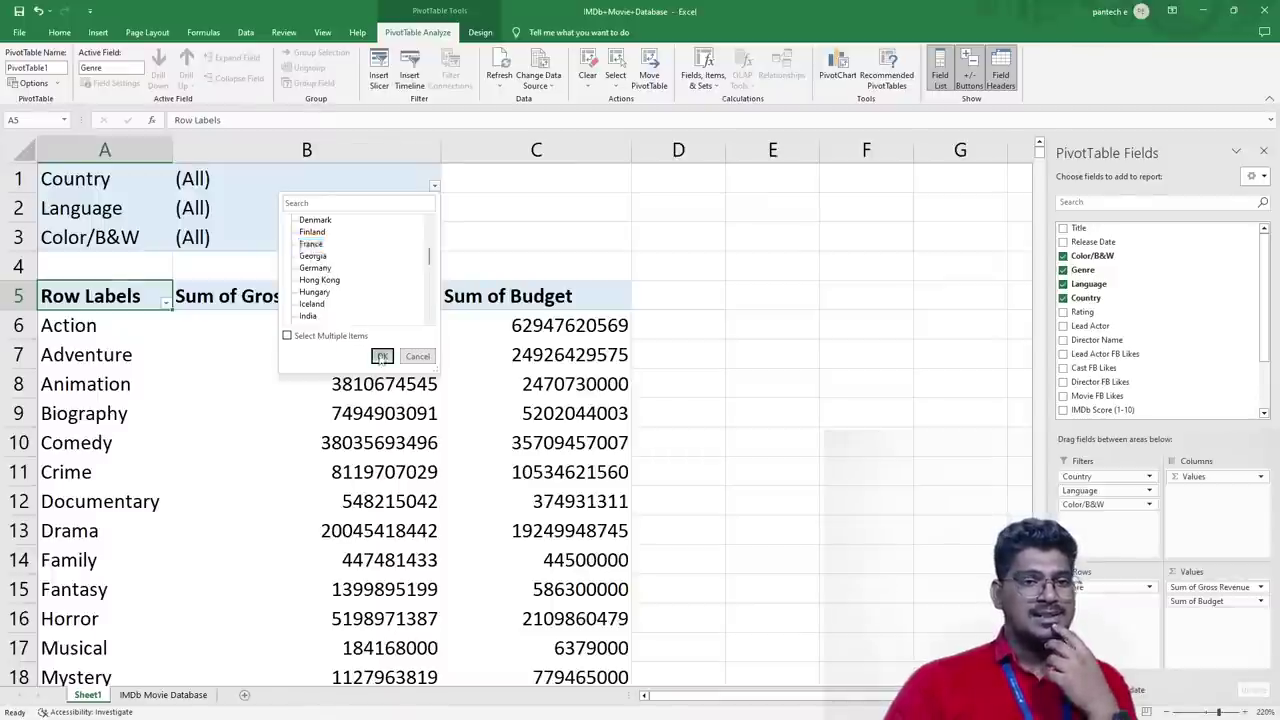
left_click(381, 356)
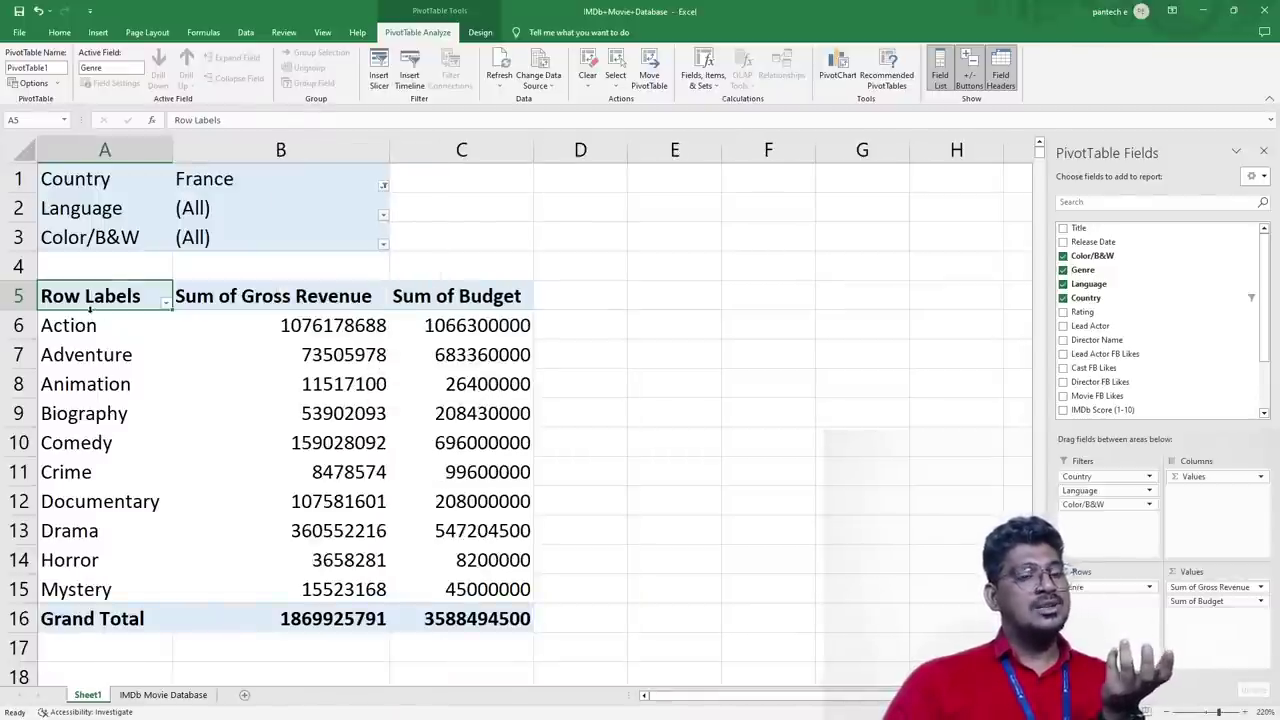
left_click(283, 424)
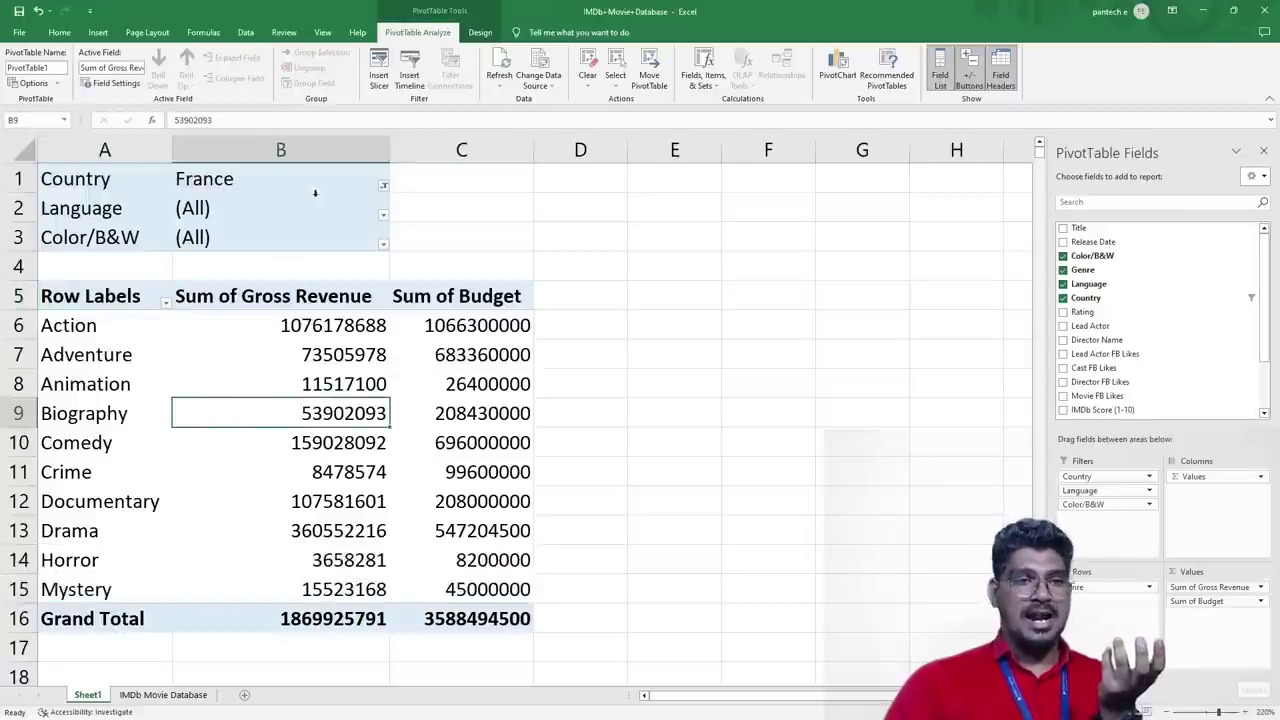
Step: Filter the PivotTable by Language to show only French
left_click(383, 214)
scroll(280, 300, "down", 1)
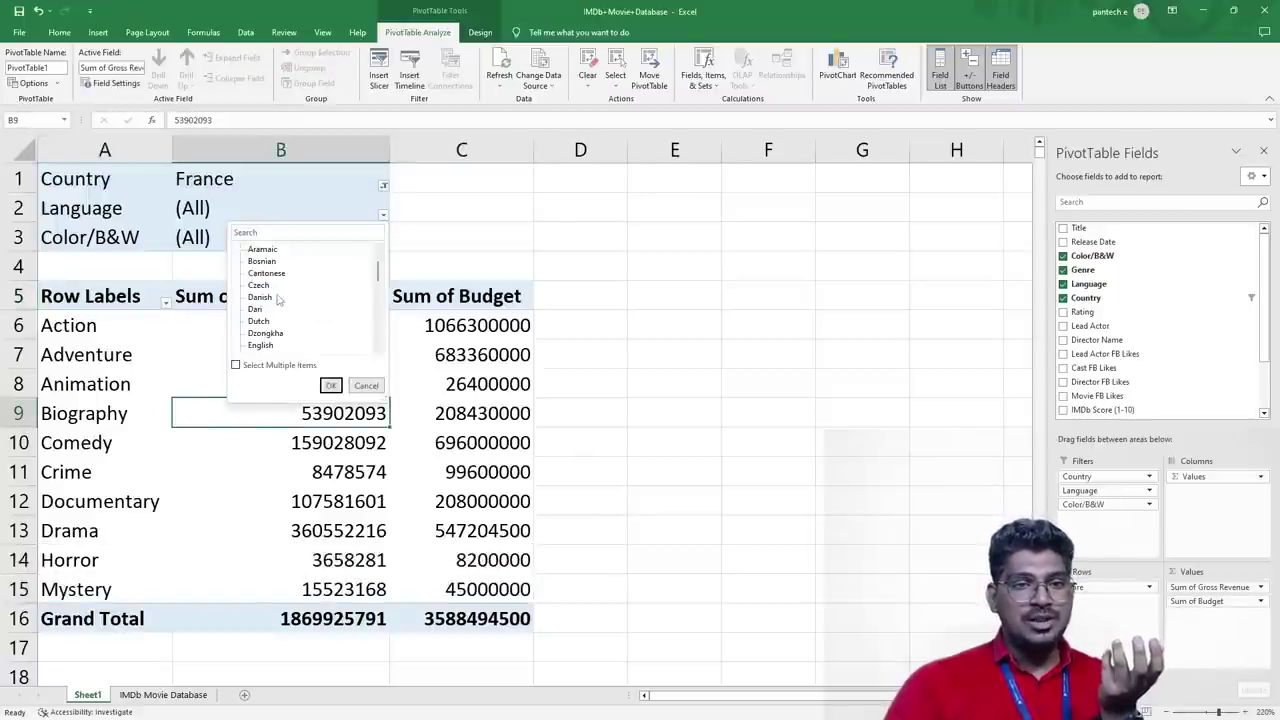
scroll(279, 299, "down", 1)
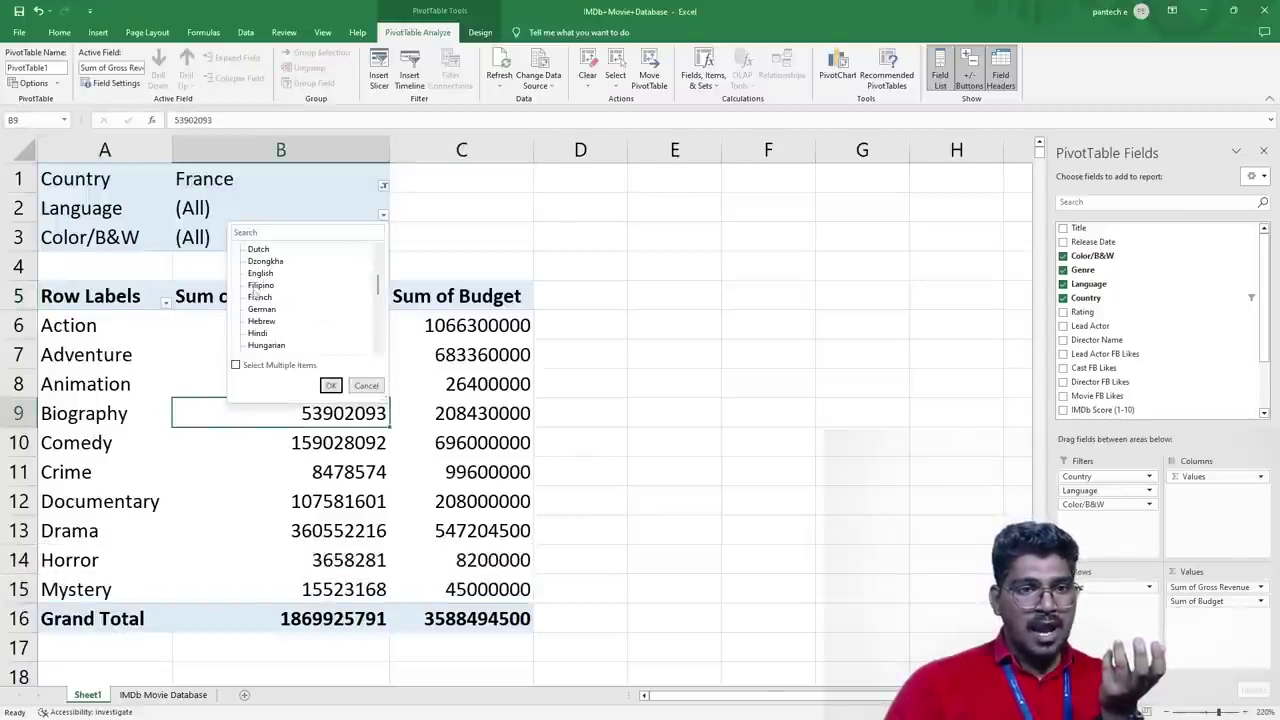
left_click(259, 297)
left_click(331, 386)
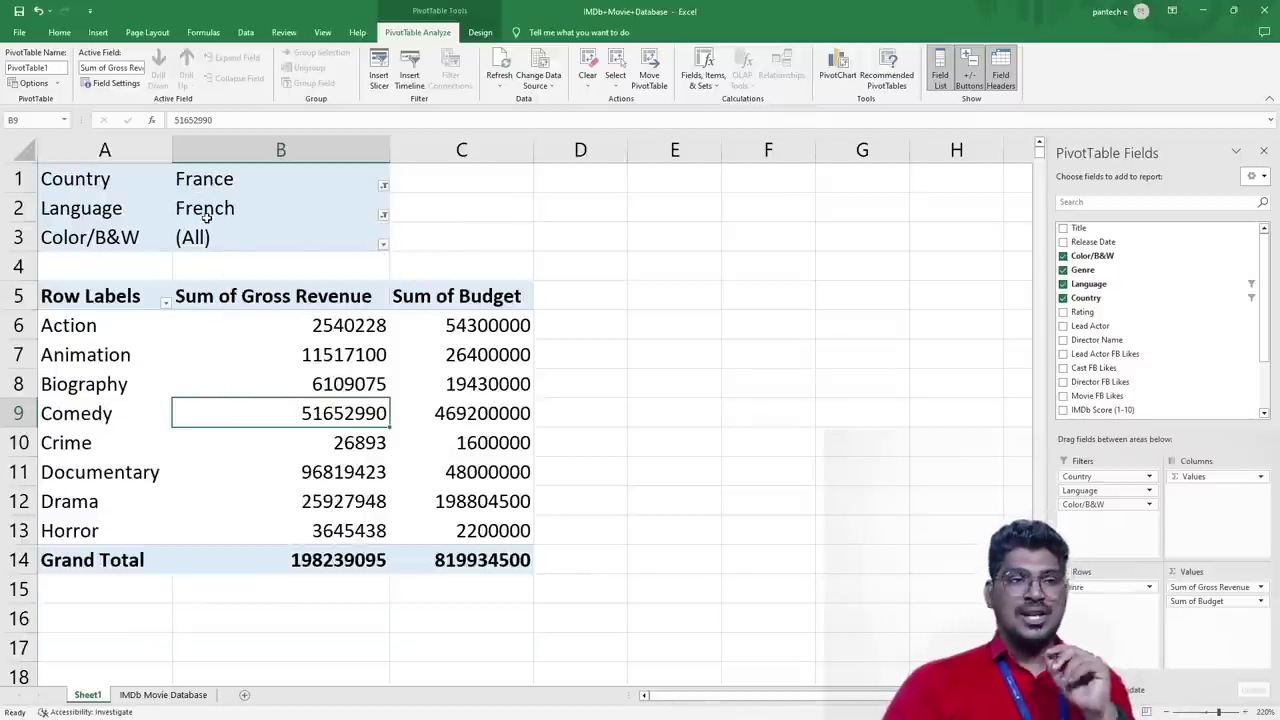
Step: Filter the PivotTable by Color/B&W to show only Black and White movies
left_click(383, 244)
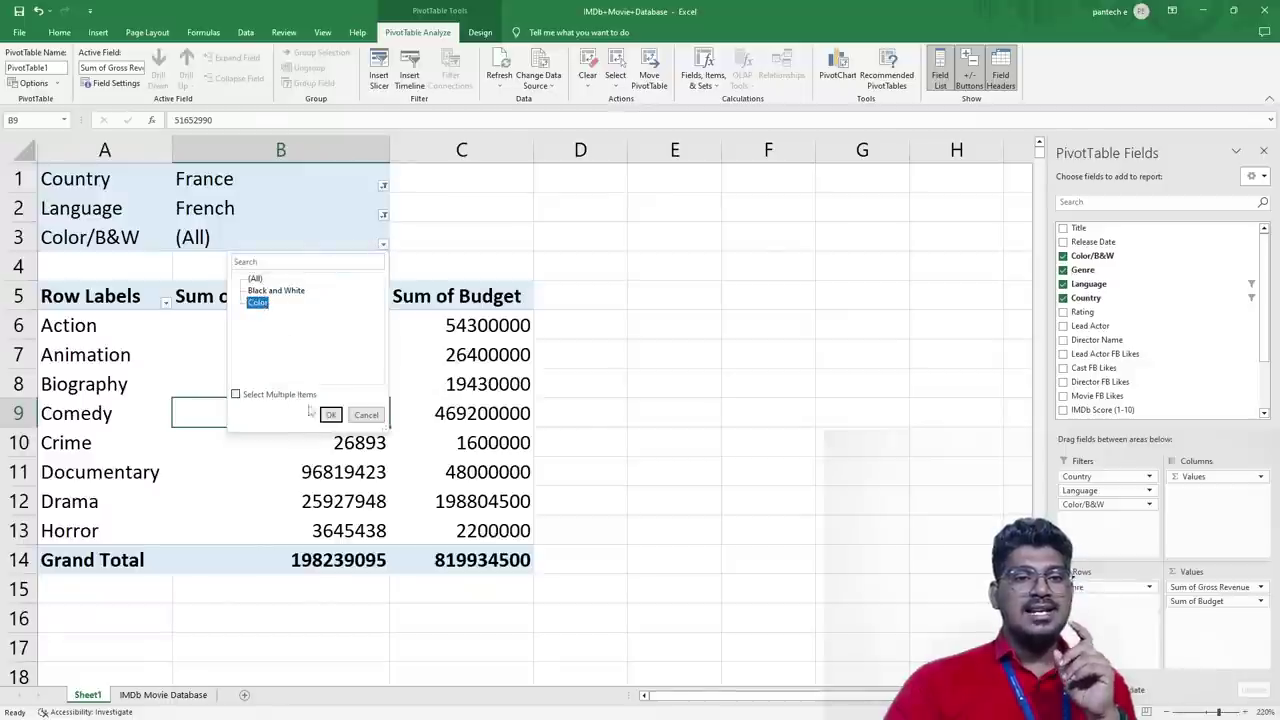
left_click(300, 291)
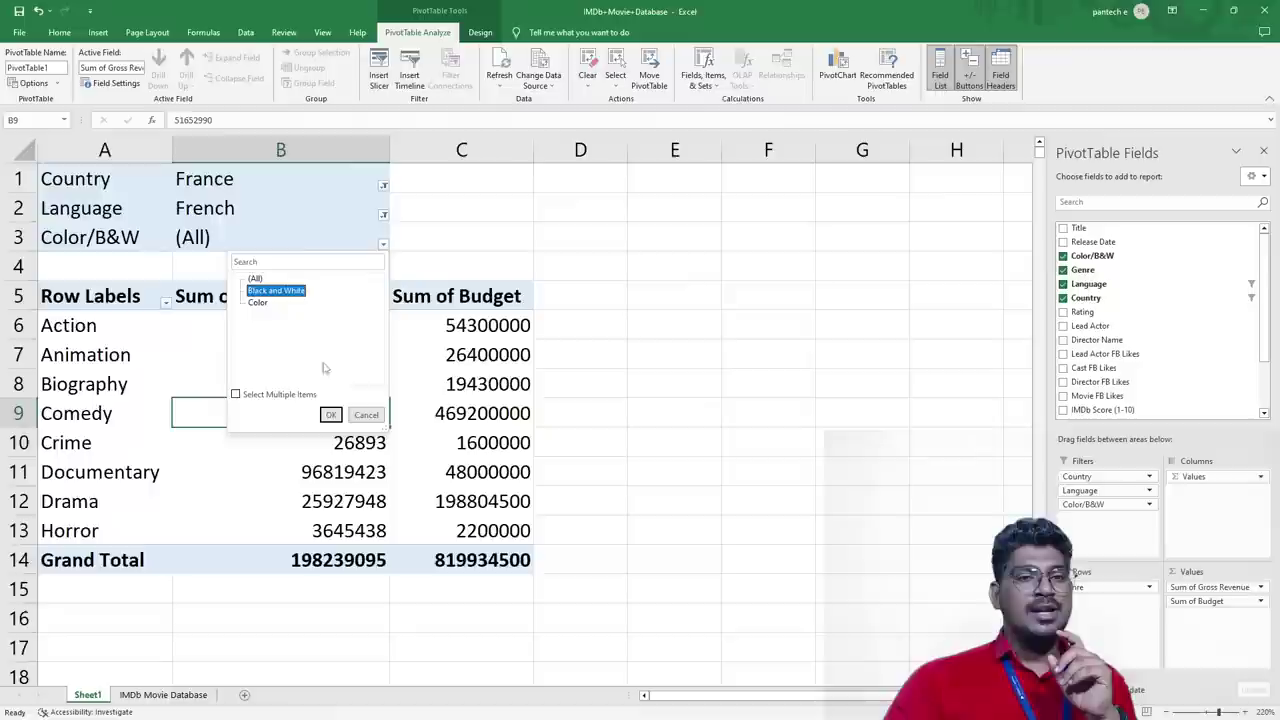
left_click(330, 415)
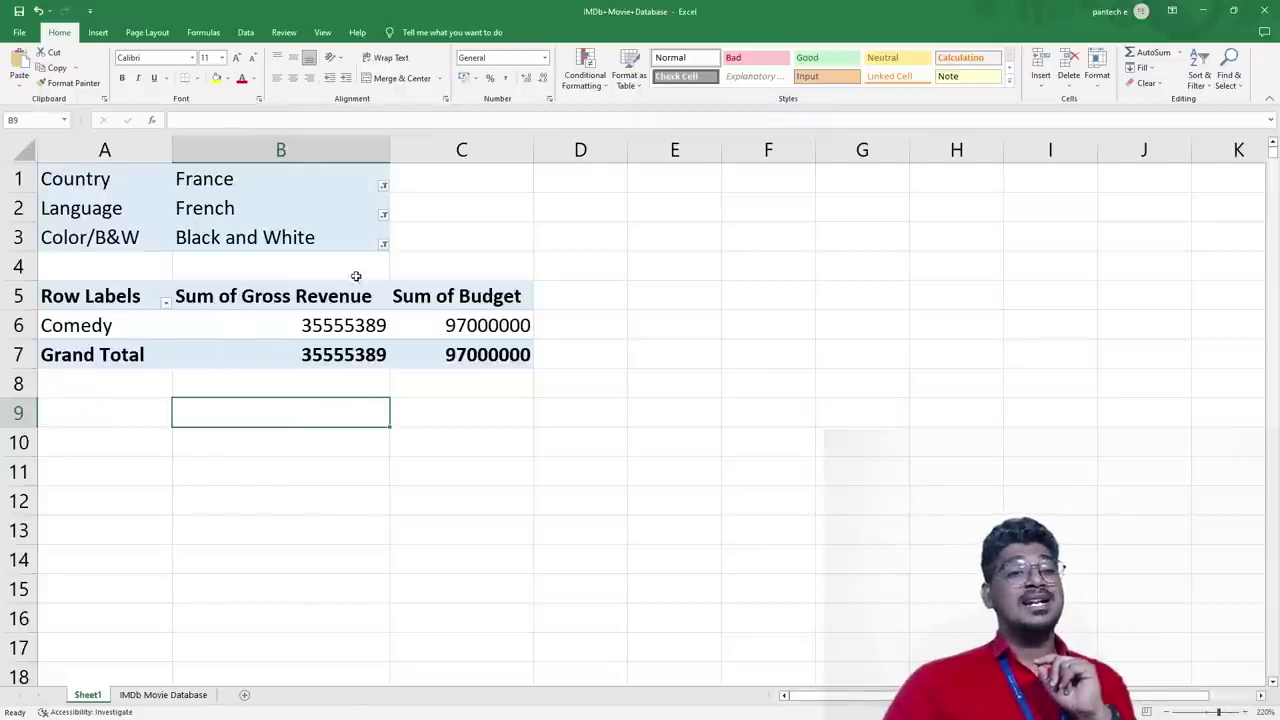
Step: Switch the Color/B&W filter to Color and review the resulting genres and totals
left_click(374, 249)
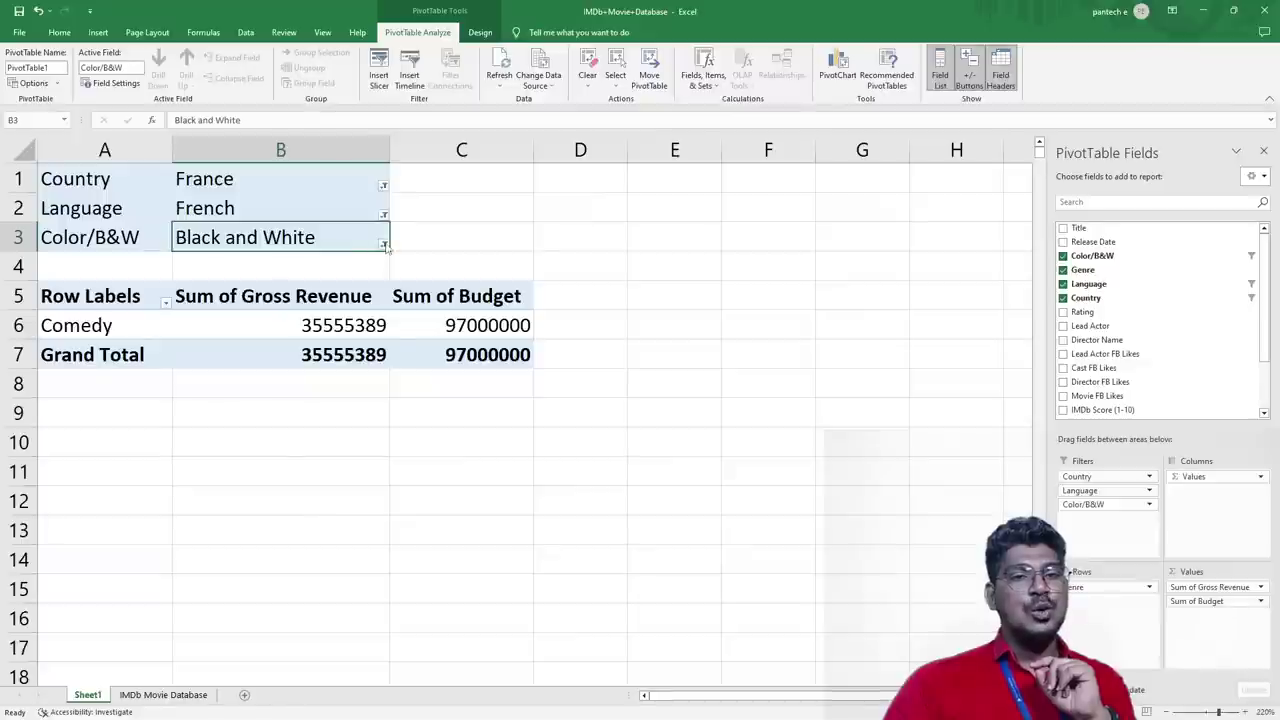
left_click(385, 245)
left_click(258, 302)
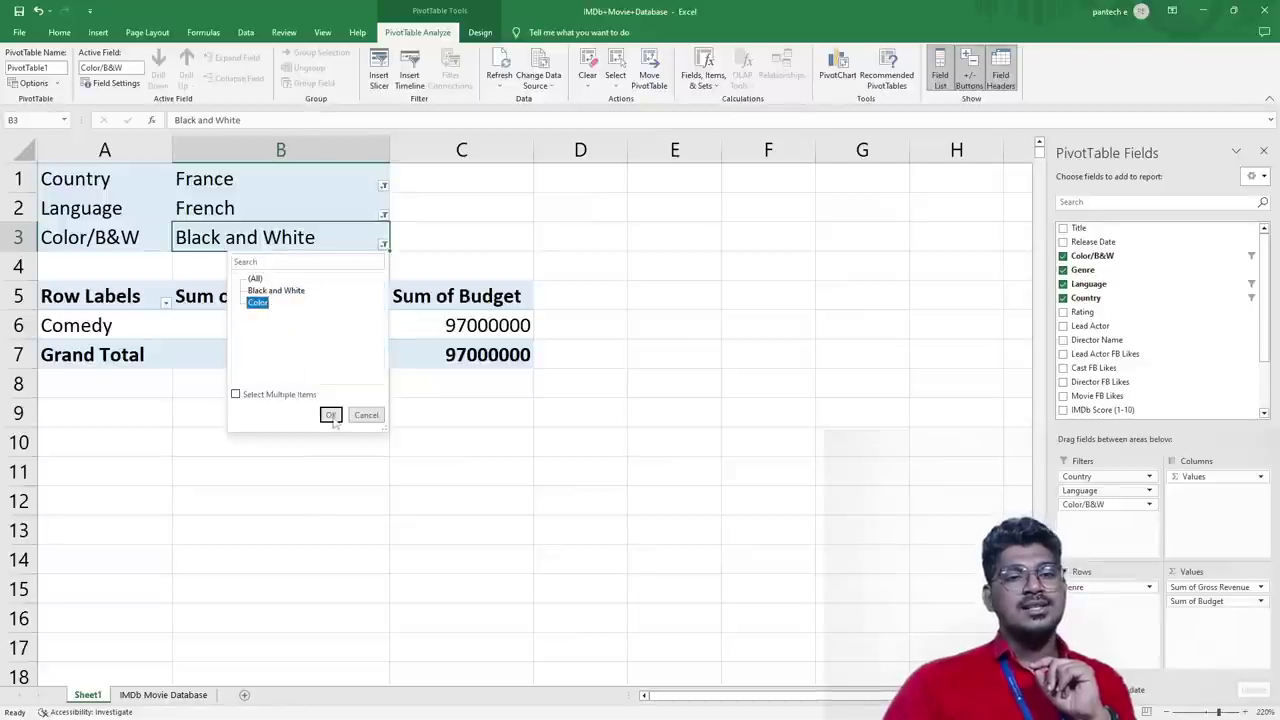
left_click(331, 416)
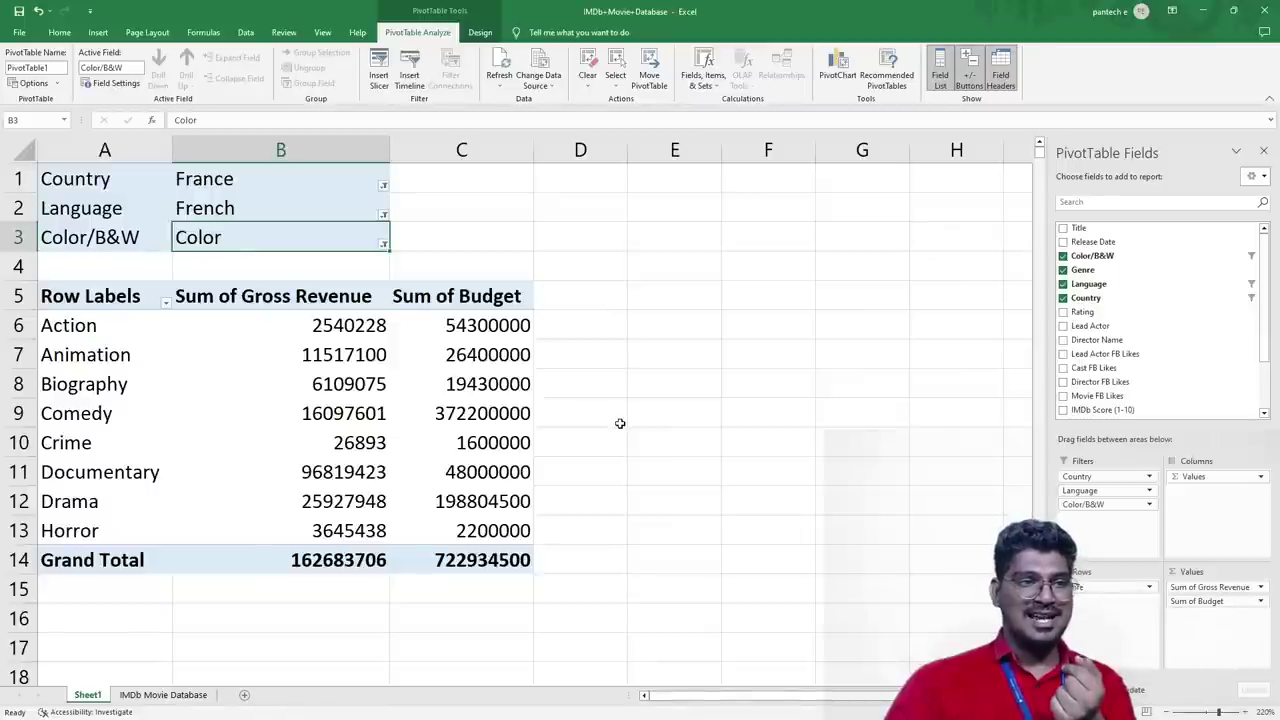
scroll(617, 424, "down", 2)
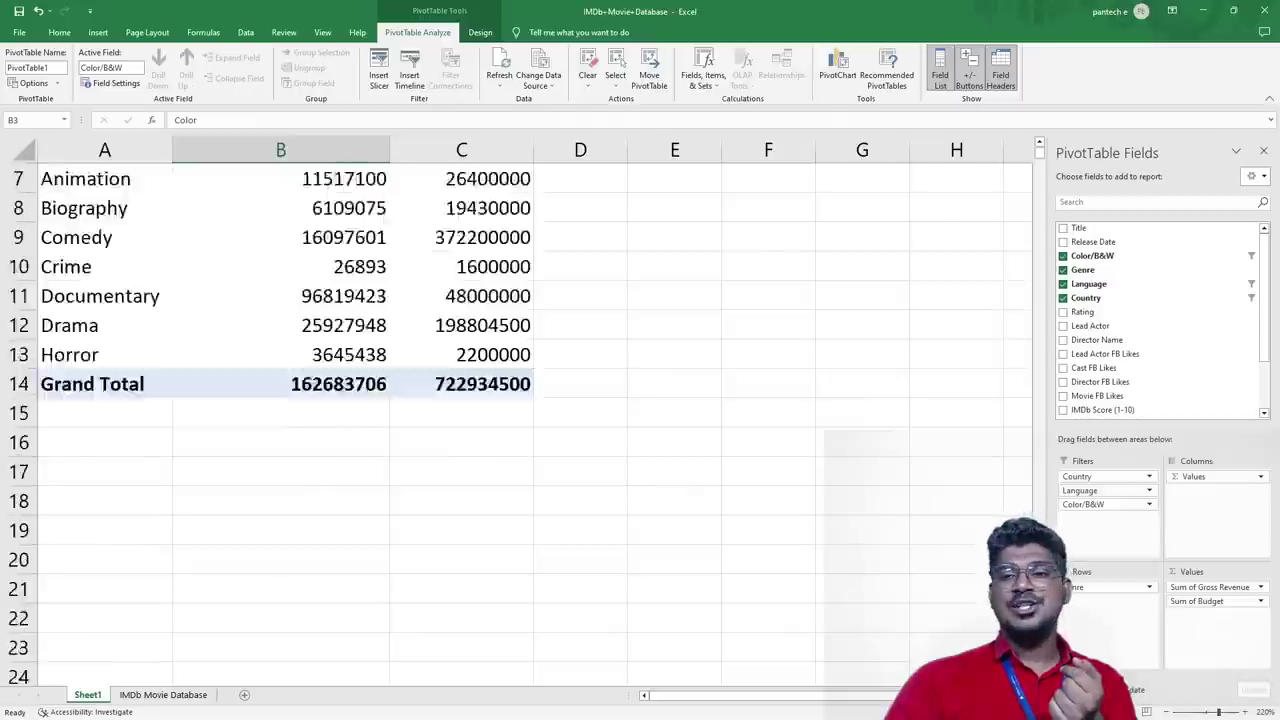
scroll(622, 414, "up", 2)
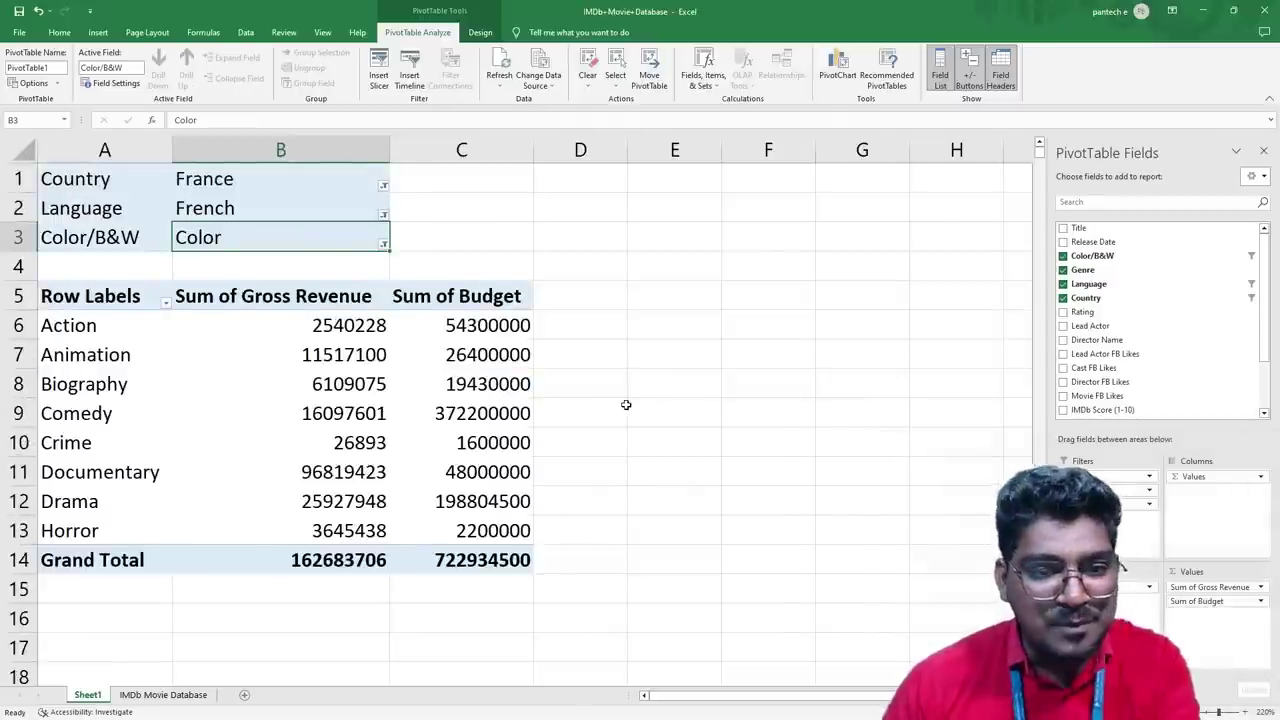
scroll(626, 404, "up", 3)
scroll(626, 404, "up", 2)
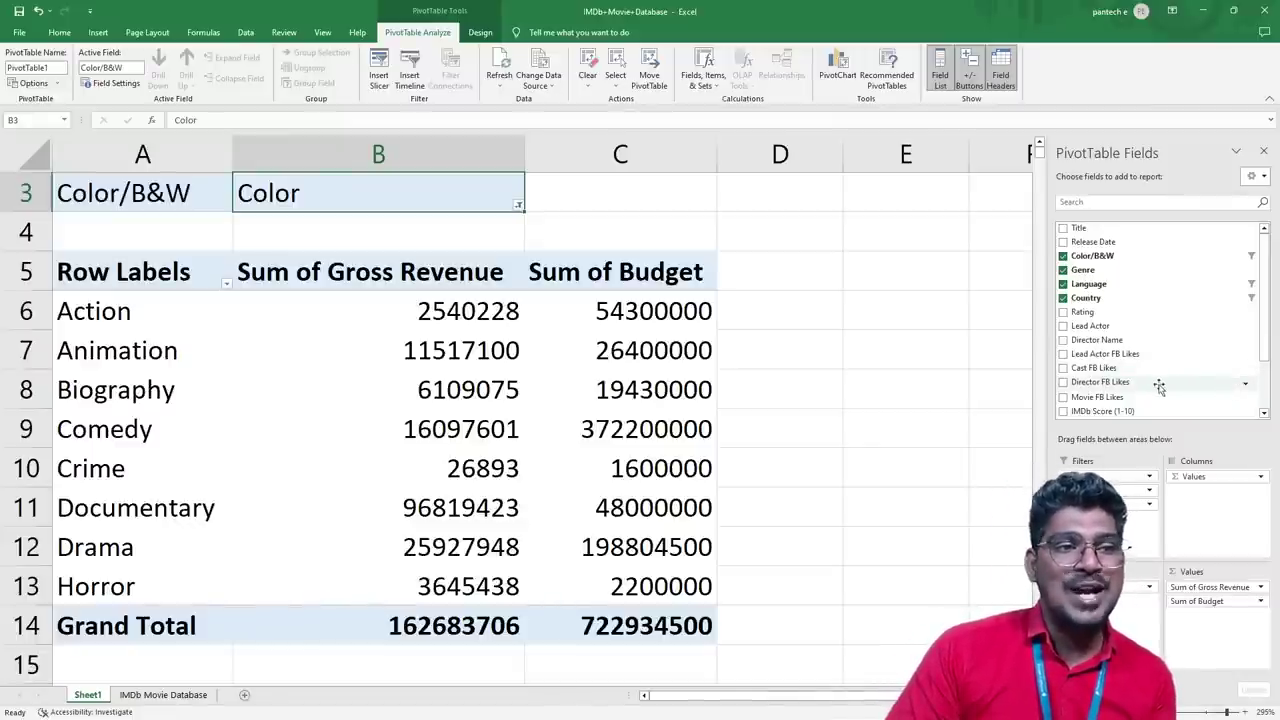
scroll(1092, 357, "down", 2)
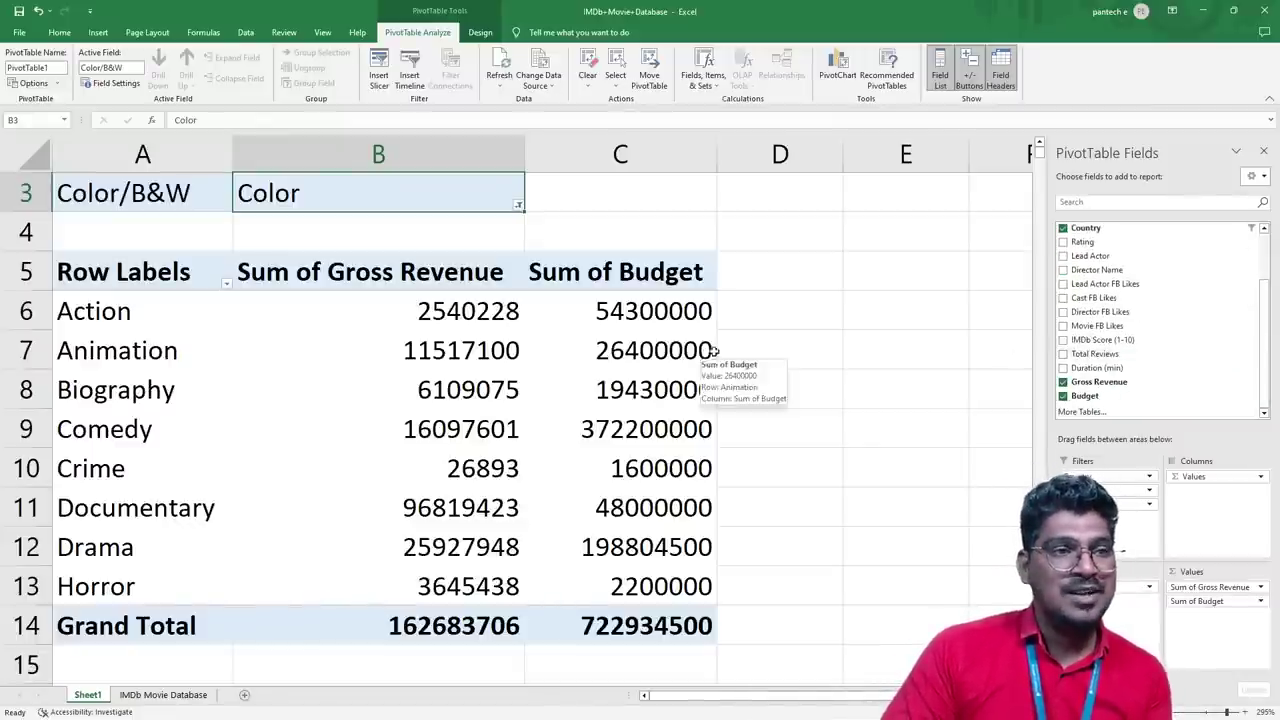